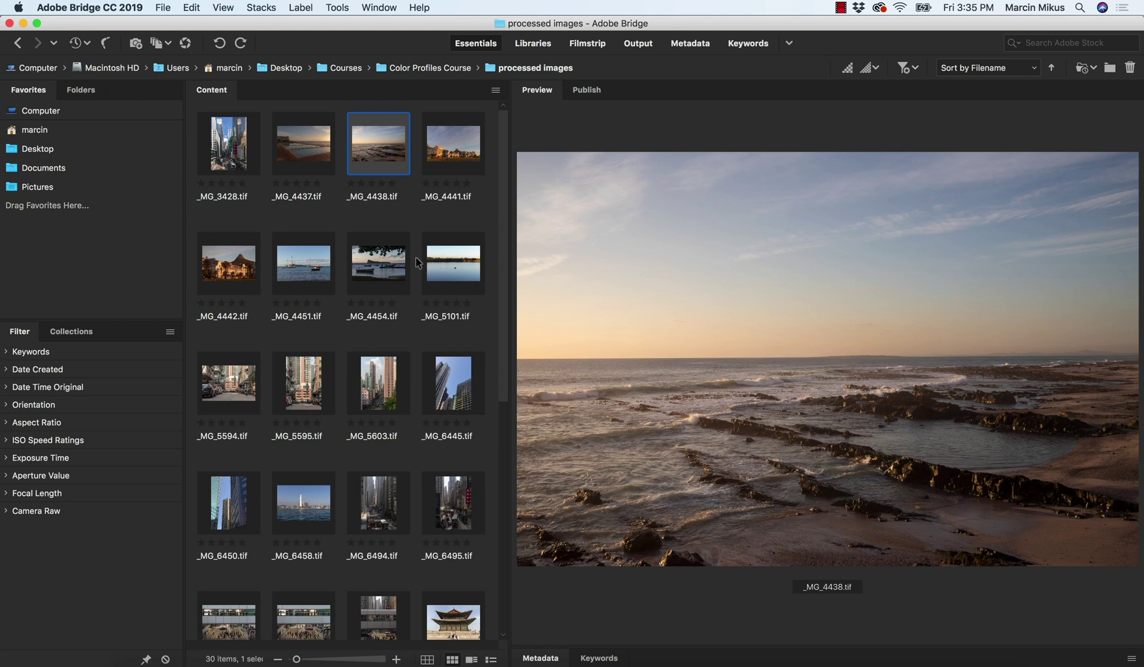
- Preview the boats photo _MG_4454, then reselect the rocky shore photo _MG_4438
click(396, 265)
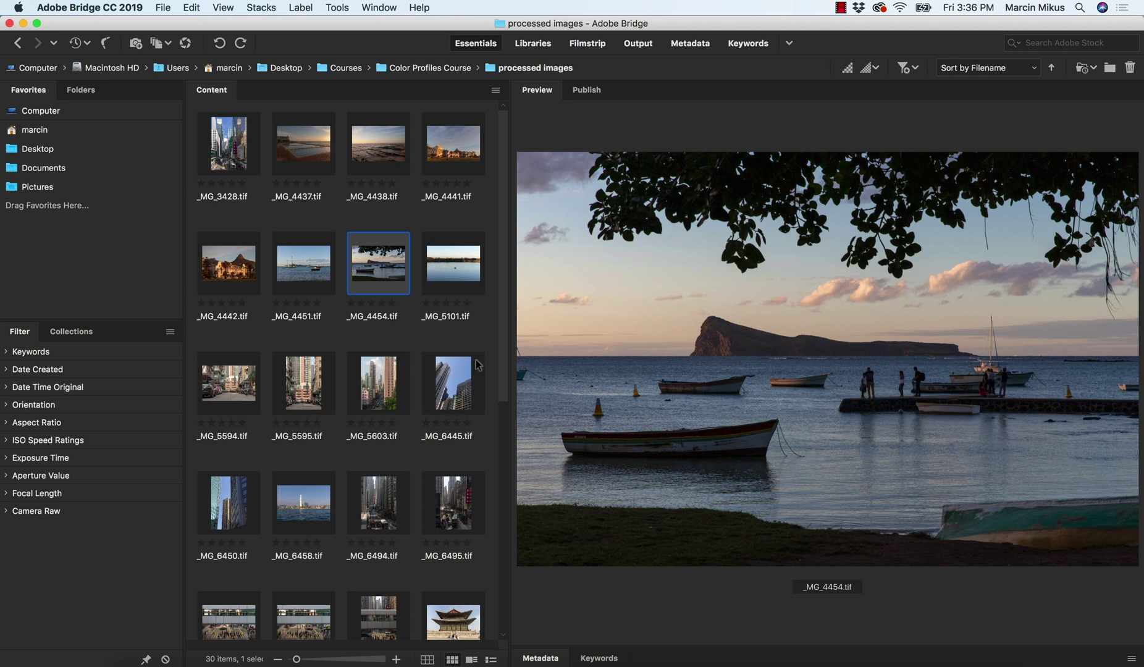
click(388, 155)
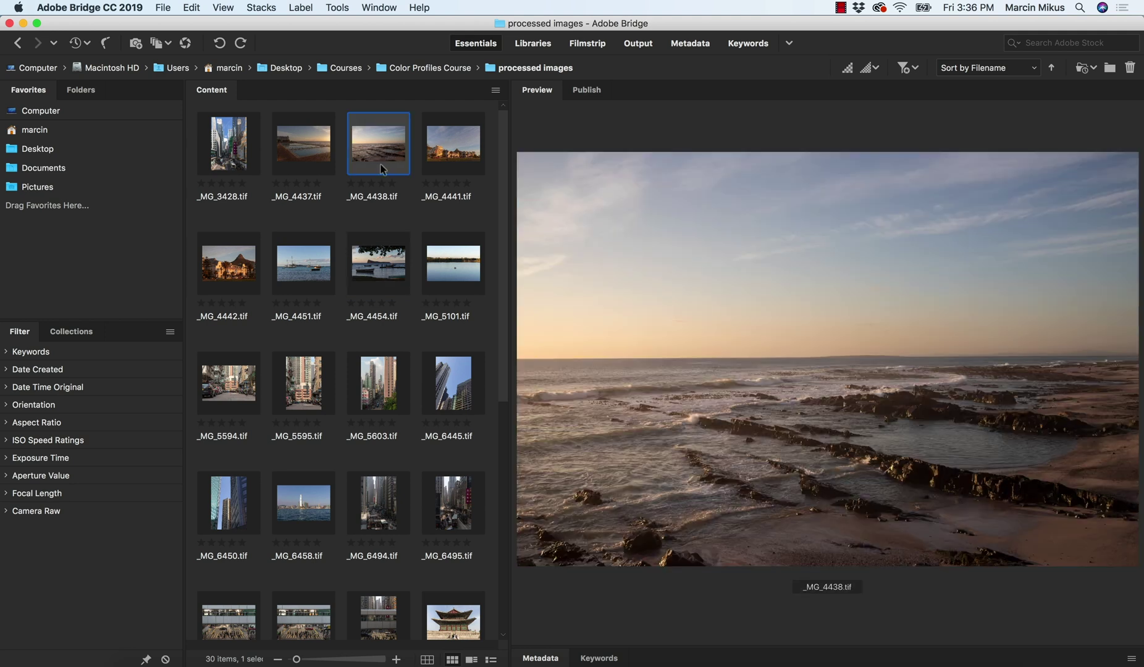
click(382, 182)
- Open _MG_4438.tif in Camera Raw and raise Contrast to about +20
right_click(380, 151)
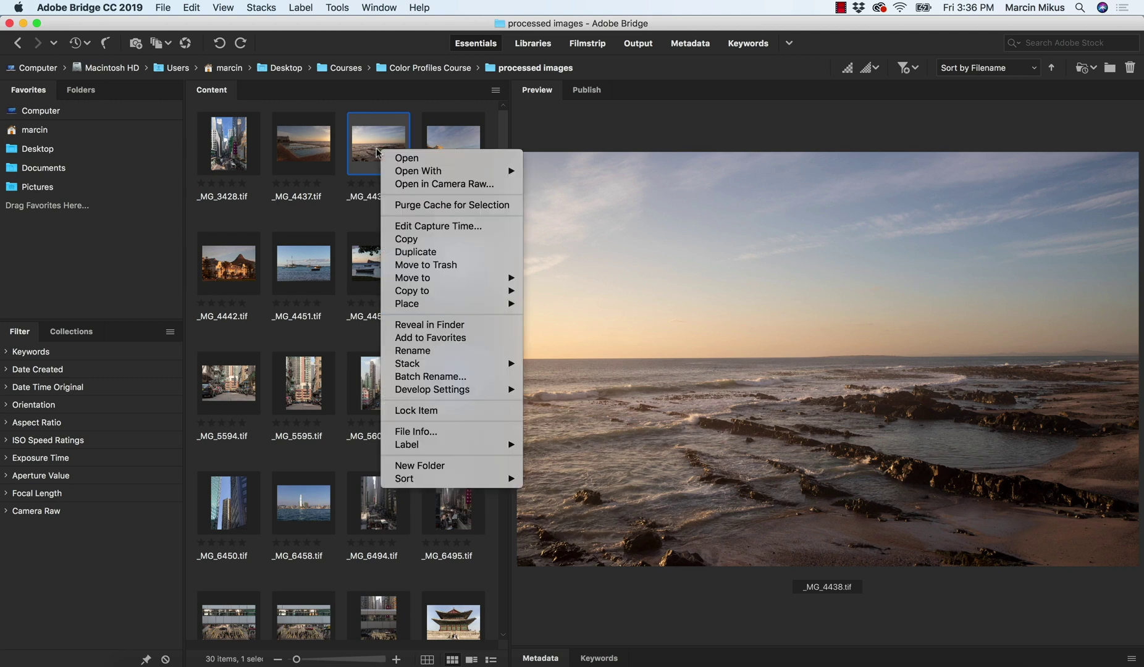
click(431, 186)
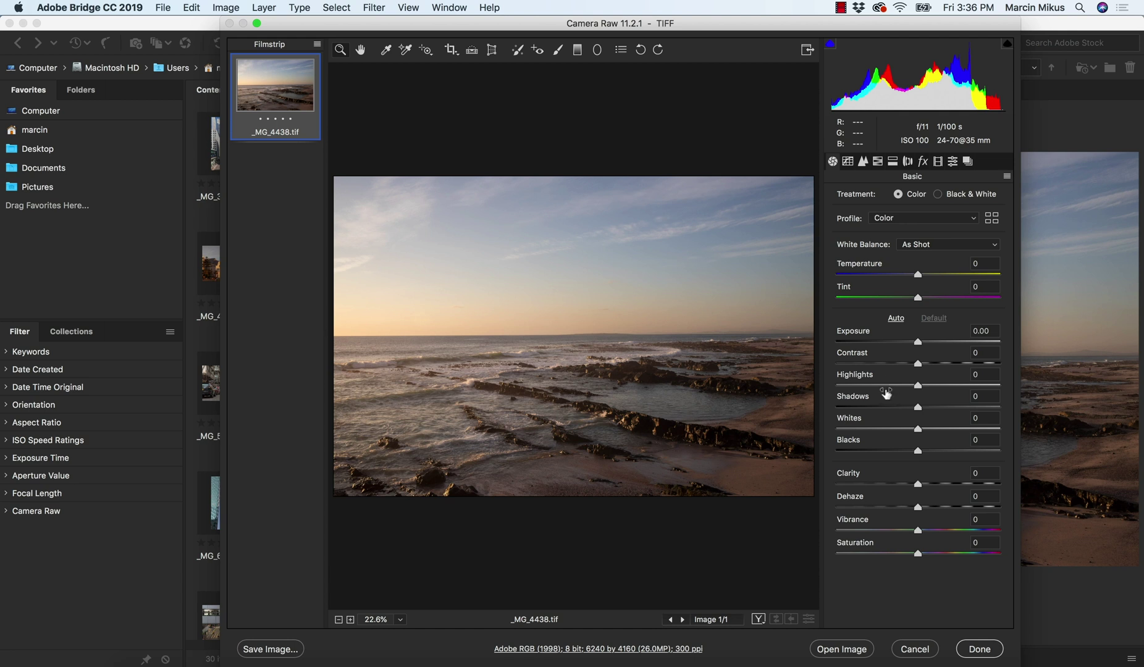
drag(920, 366, 937, 365)
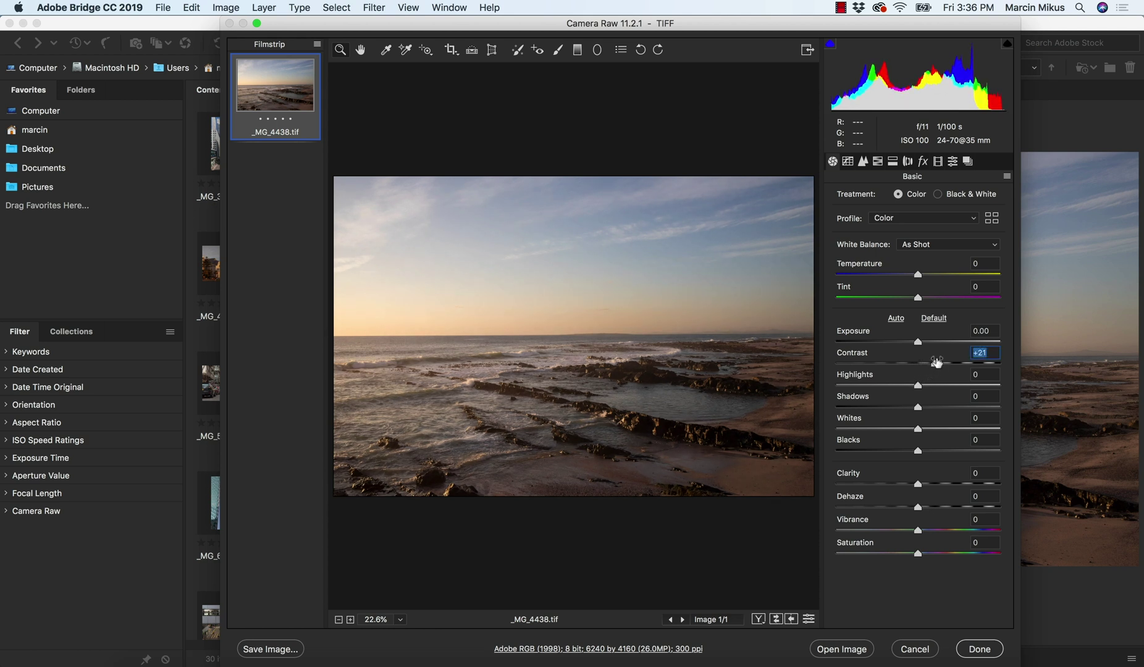
- Shape the point tone curve: lift the black point, lower the white point, darken shadows, brighten highlights
click(849, 162)
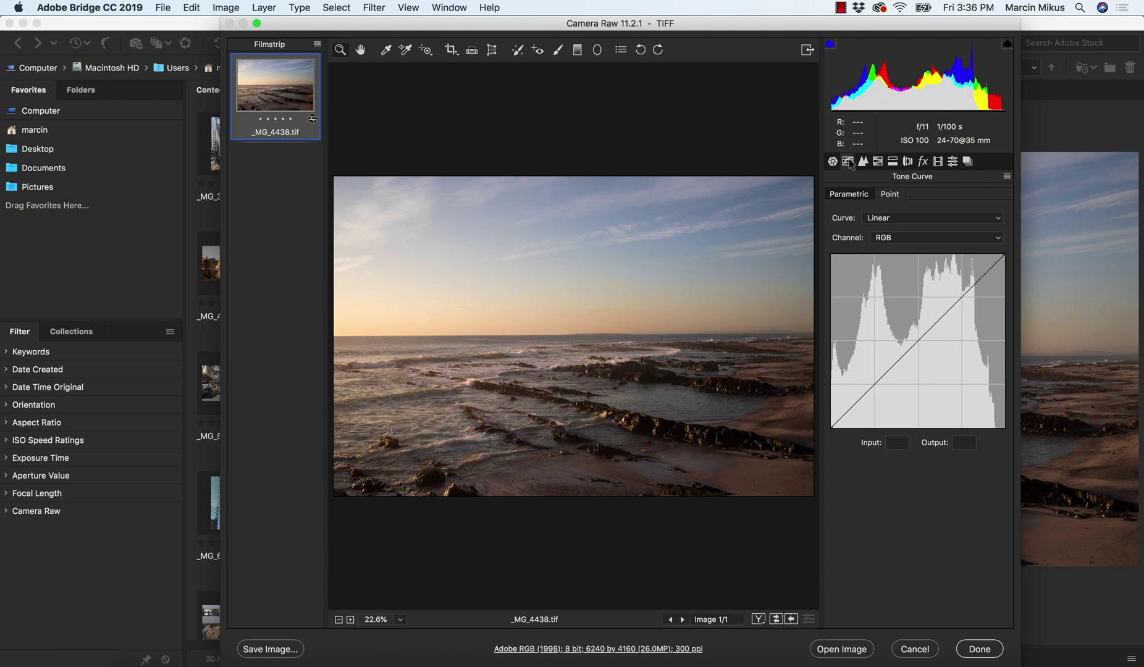
drag(834, 423, 834, 418)
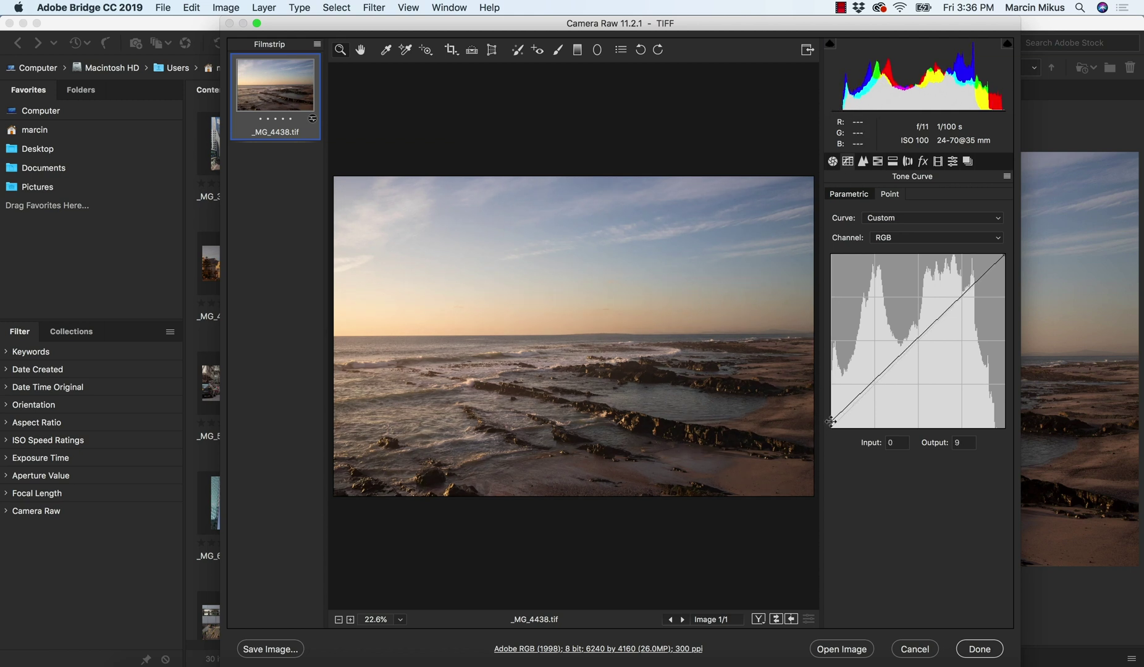
drag(1003, 259, 1004, 262)
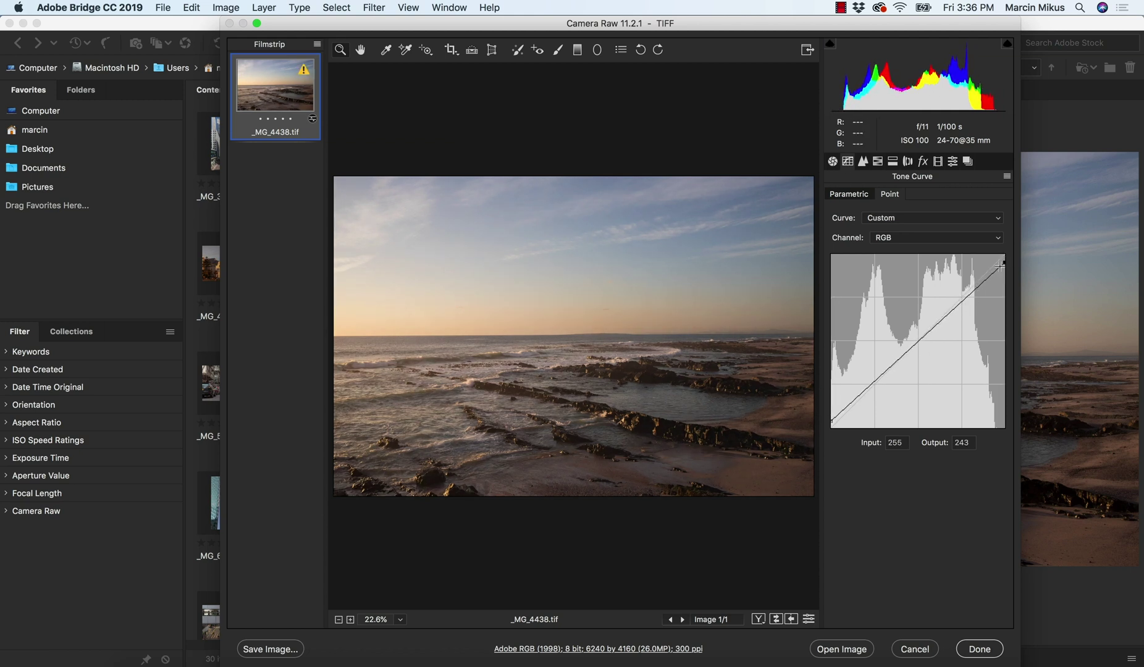
drag(875, 379, 876, 387)
drag(960, 306, 960, 297)
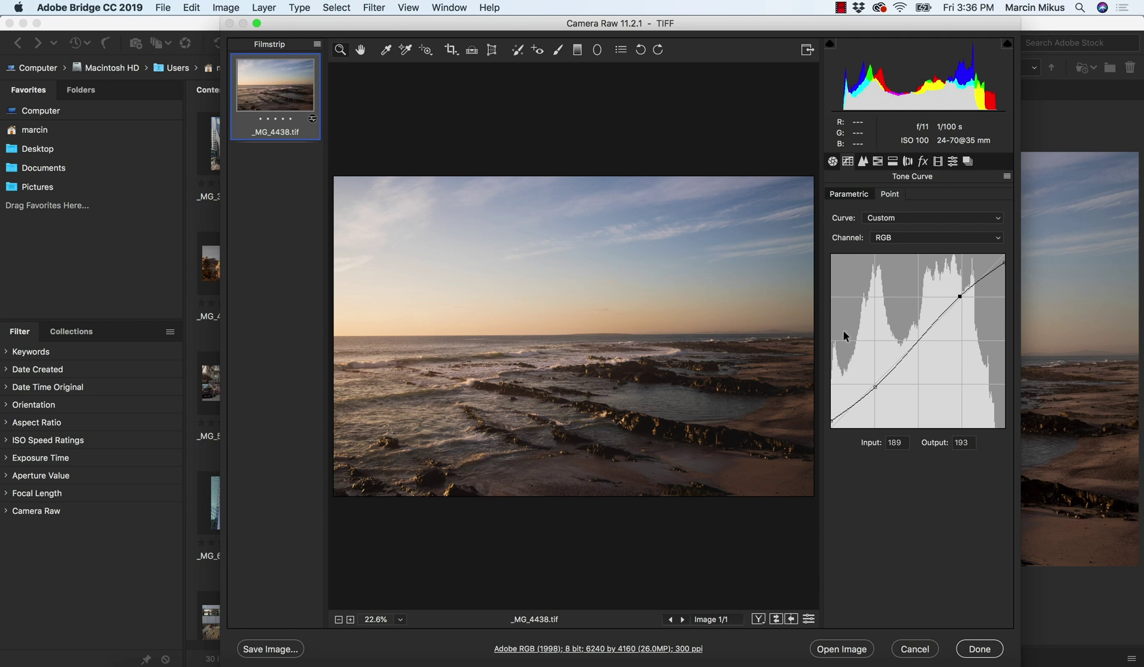
click(880, 163)
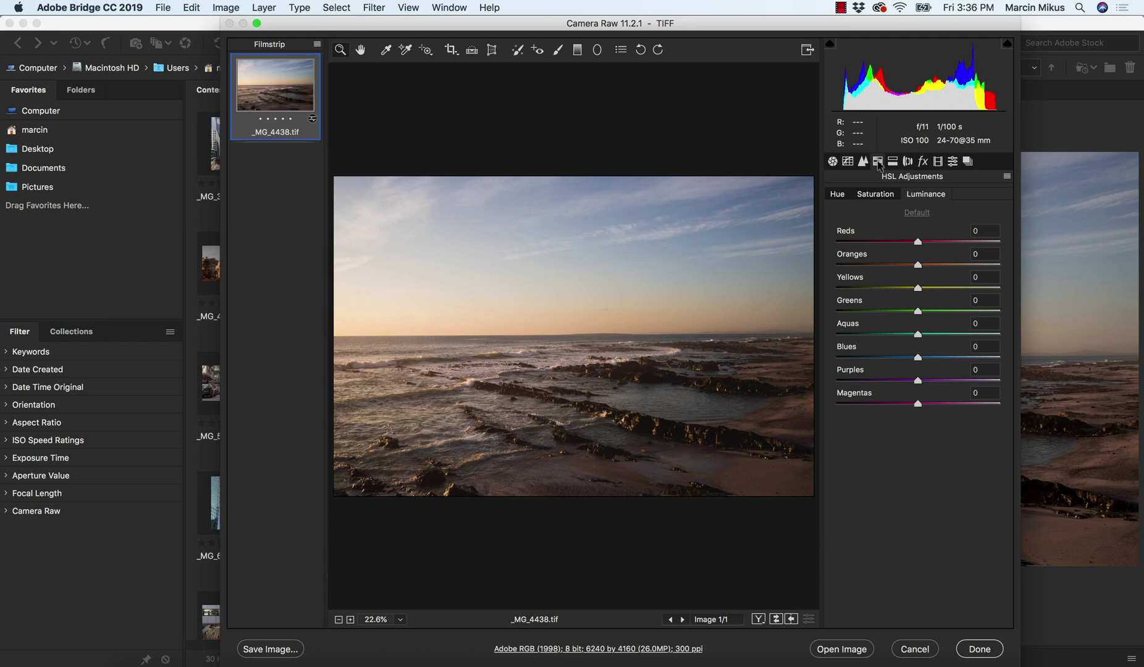
- Warm the shadows in Split Toning with Hue 27 and Saturation 18
click(892, 165)
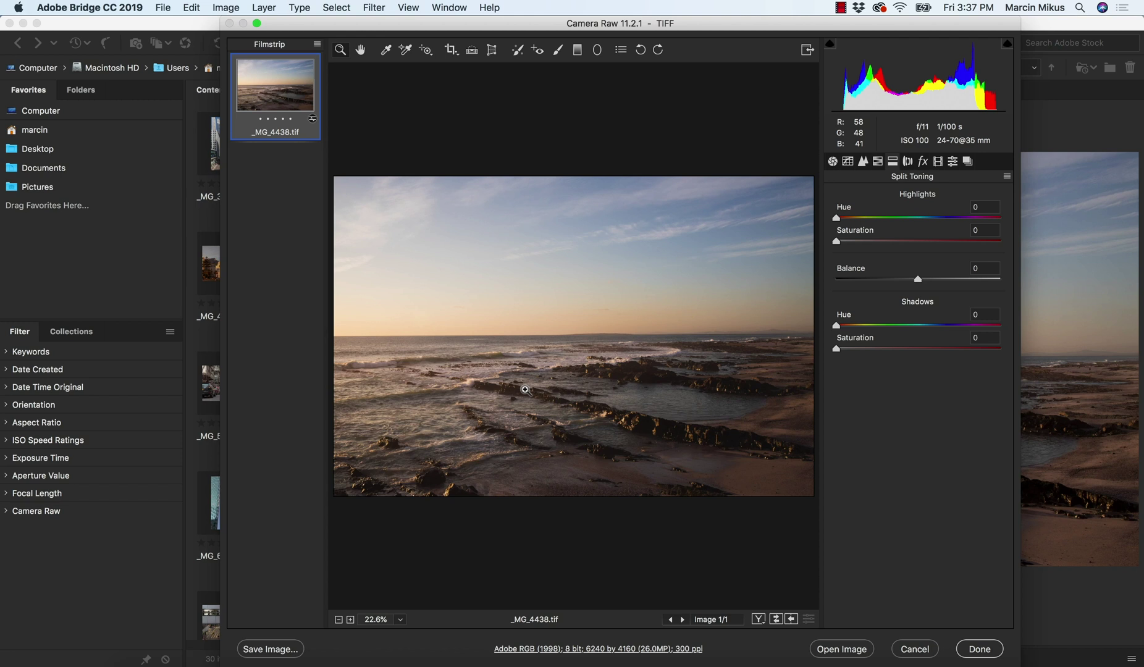
click(852, 326)
drag(851, 327, 860, 352)
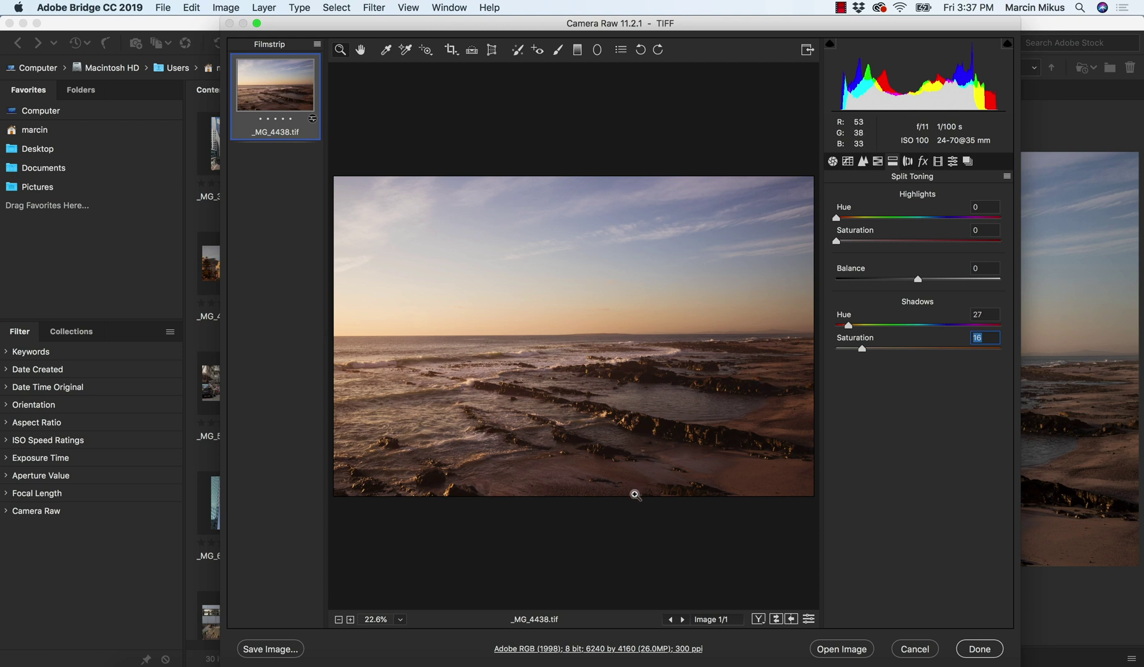
click(871, 349)
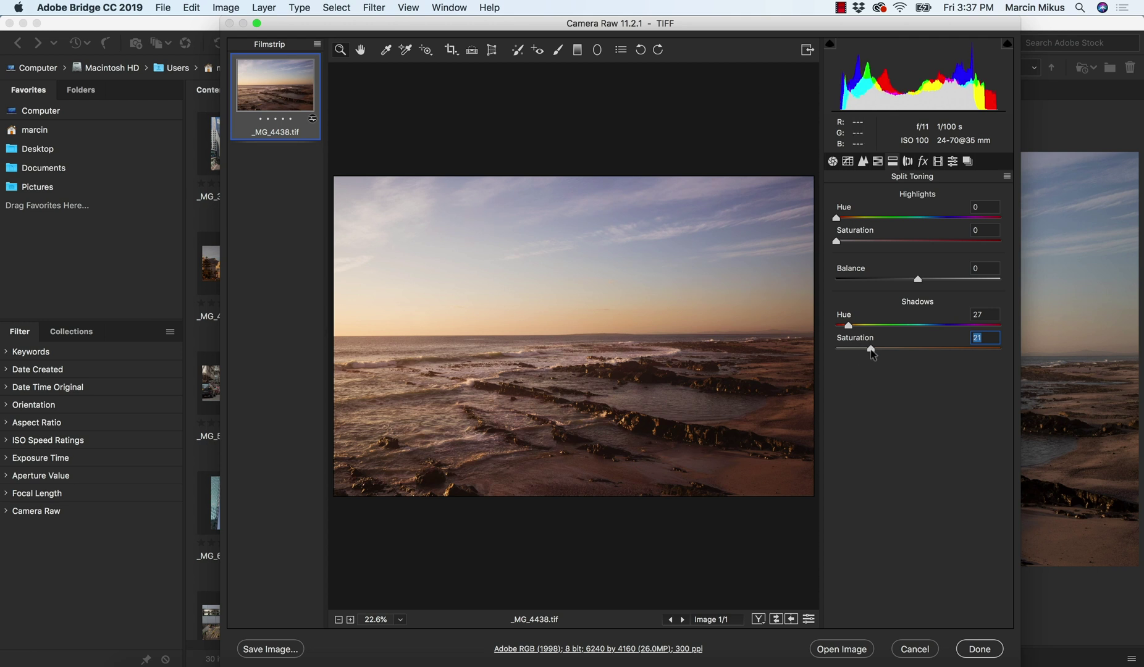
drag(872, 354, 867, 353)
- Tint the highlights cool blue with Hue 222 and Saturation 9
click(855, 219)
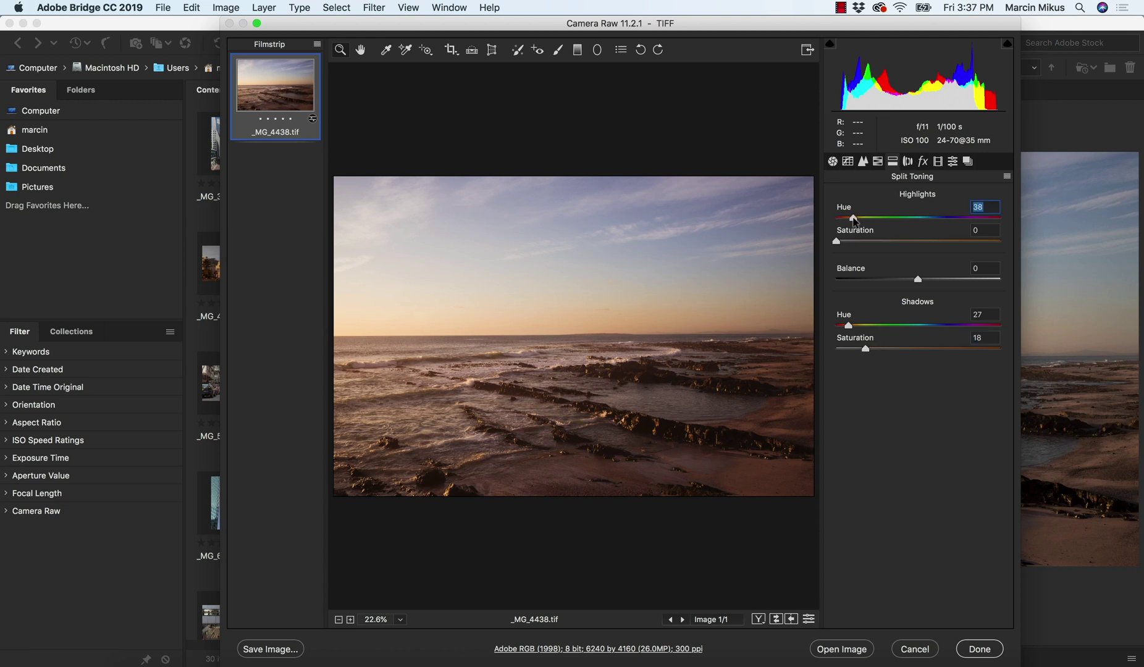
click(861, 241)
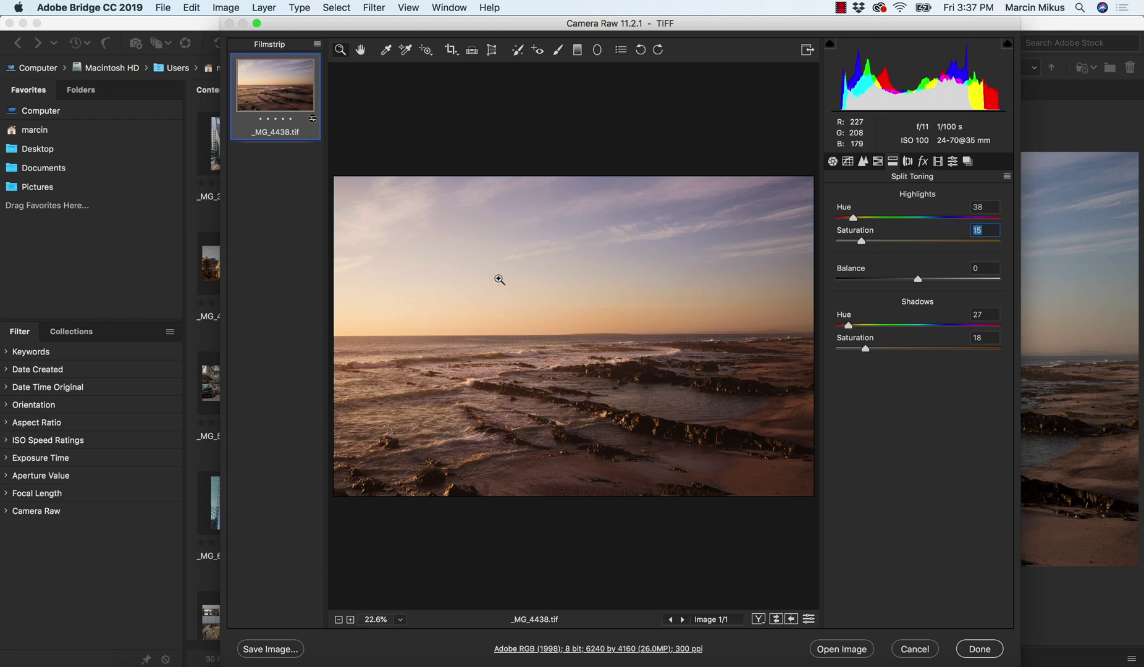
click(929, 219)
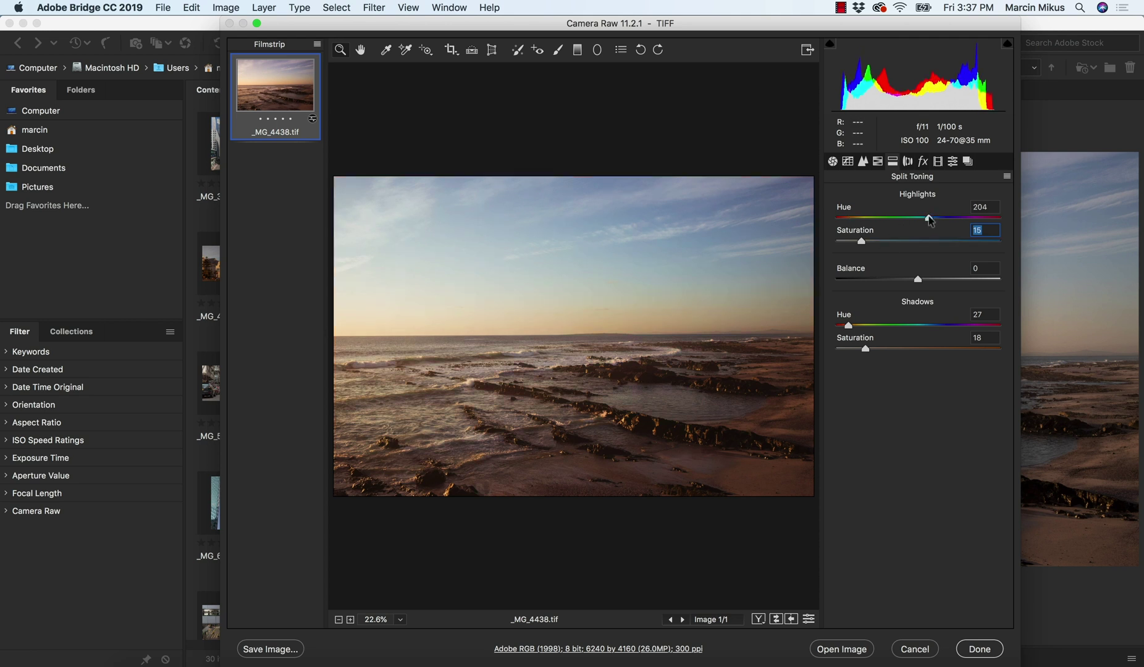
drag(929, 217, 938, 218)
drag(862, 242, 852, 242)
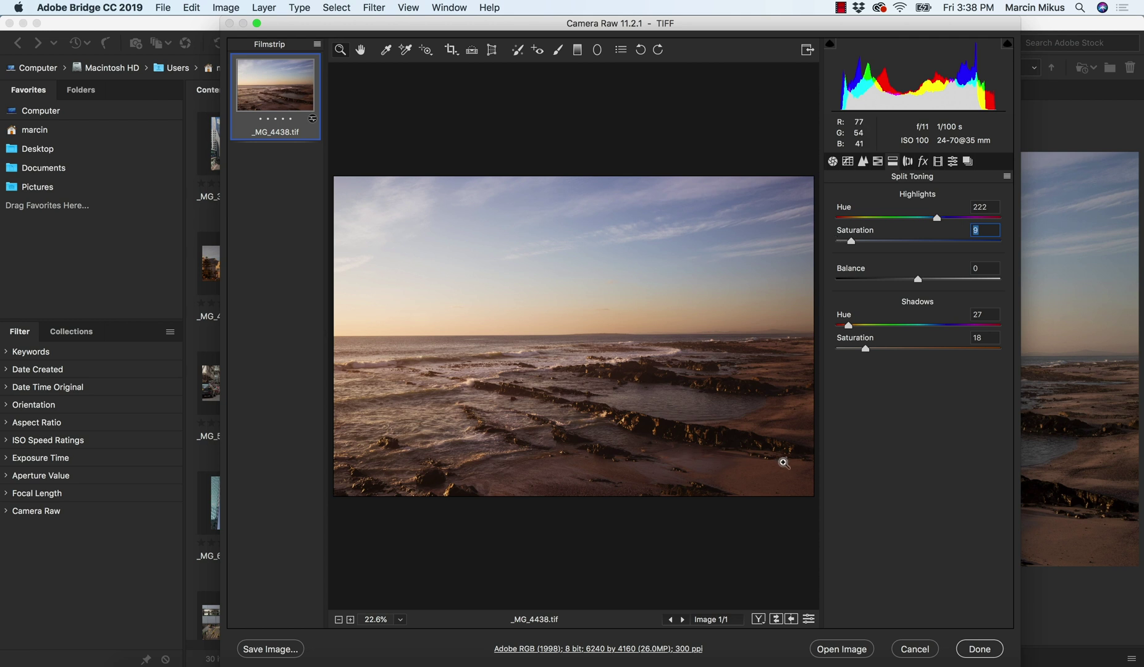
- Try a green shadow tint, then return the Shadows Hue to a warm 30
click(902, 325)
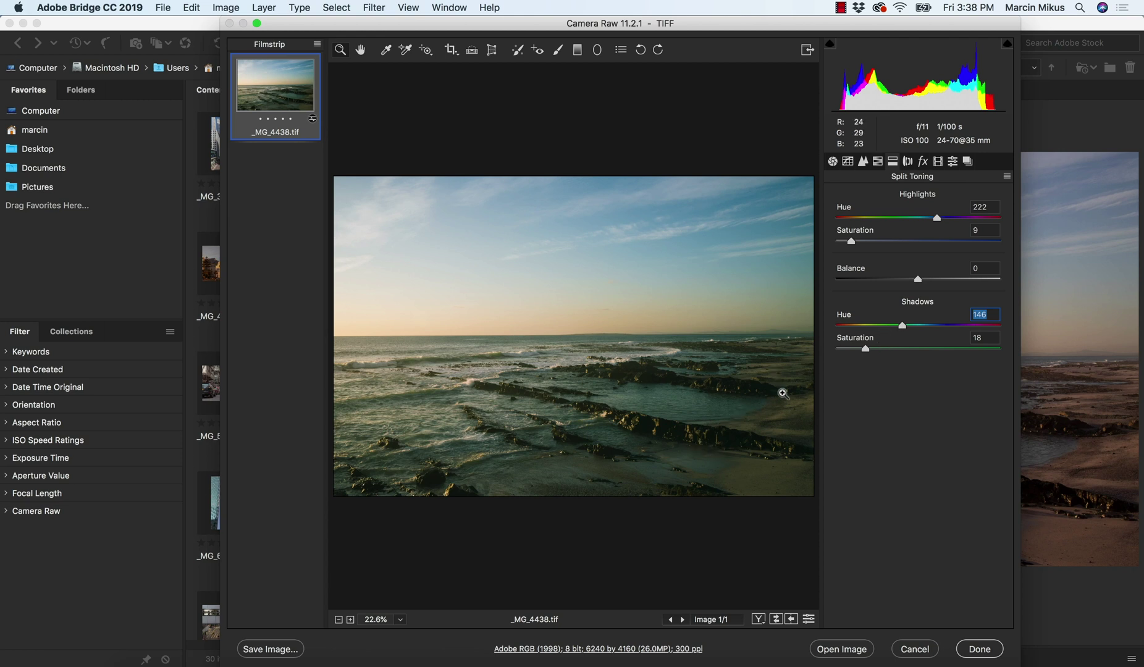
click(850, 325)
drag(851, 327, 851, 327)
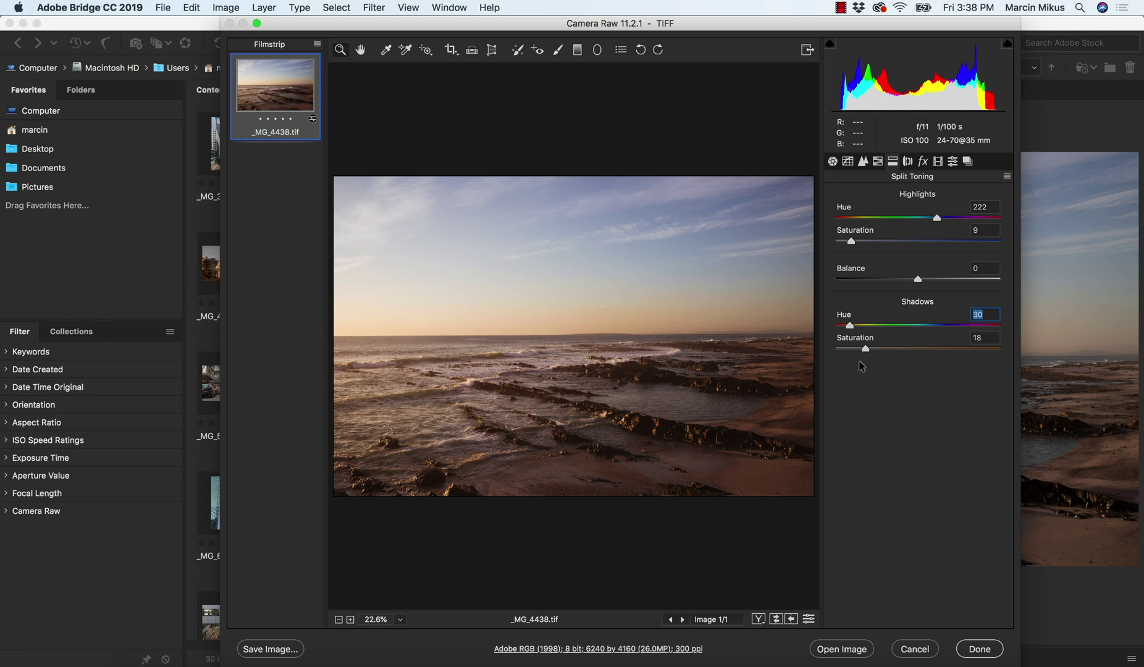
- Raise HSL saturation: Blues +18, Oranges +19, Reds +16, Yellows +17, Greens +21
click(878, 160)
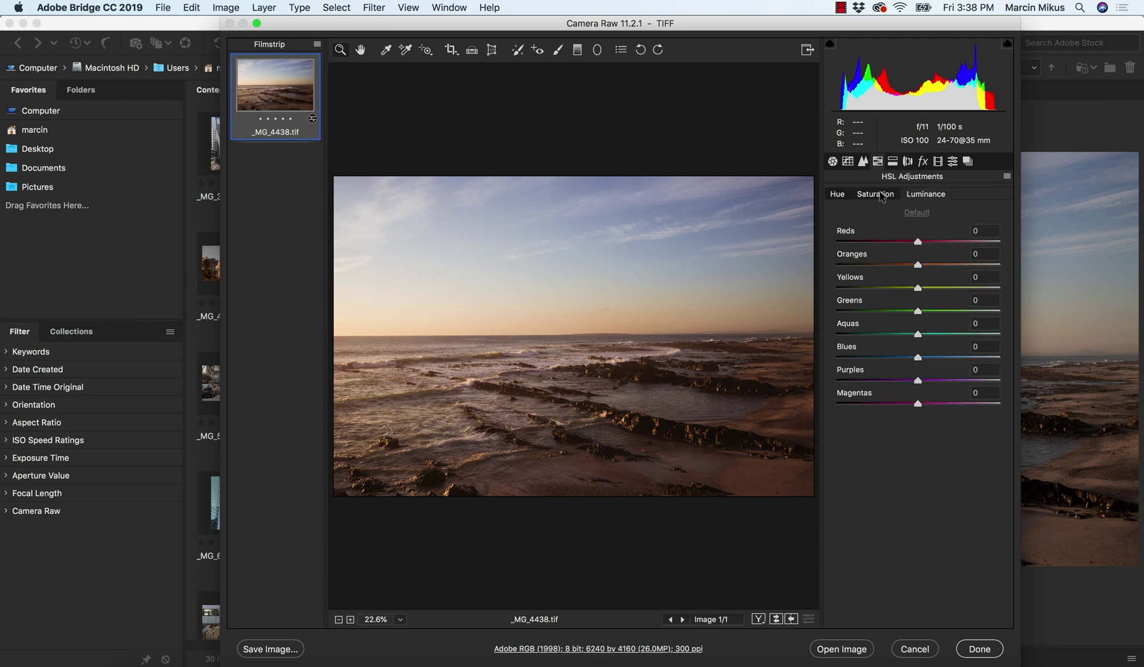
click(881, 196)
drag(918, 358, 933, 359)
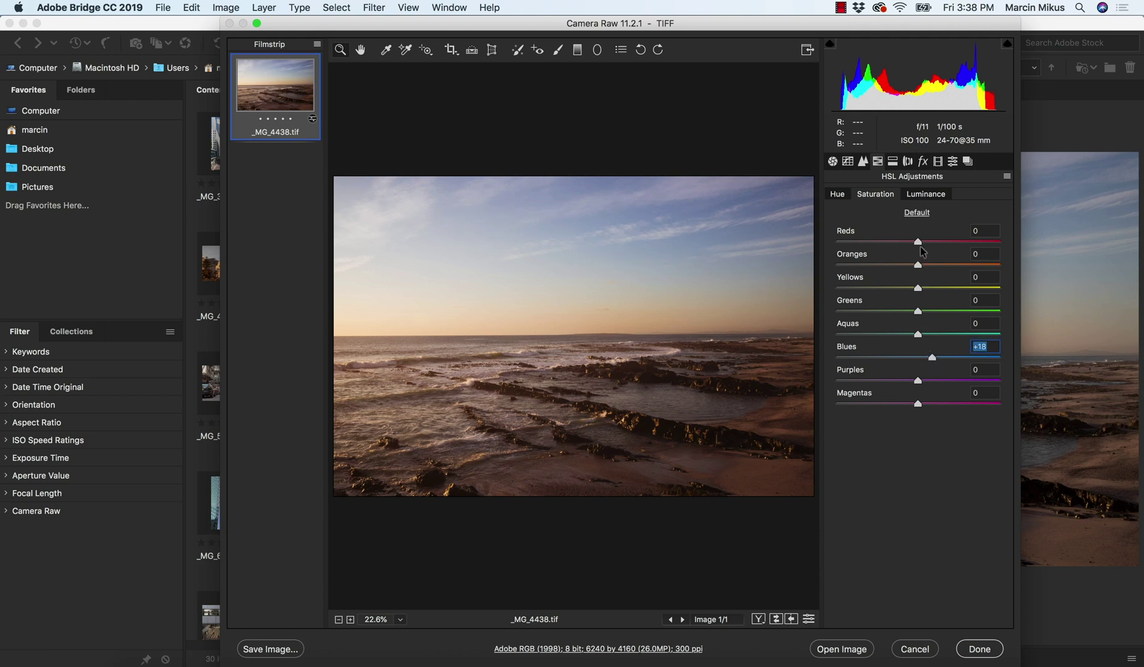
click(933, 265)
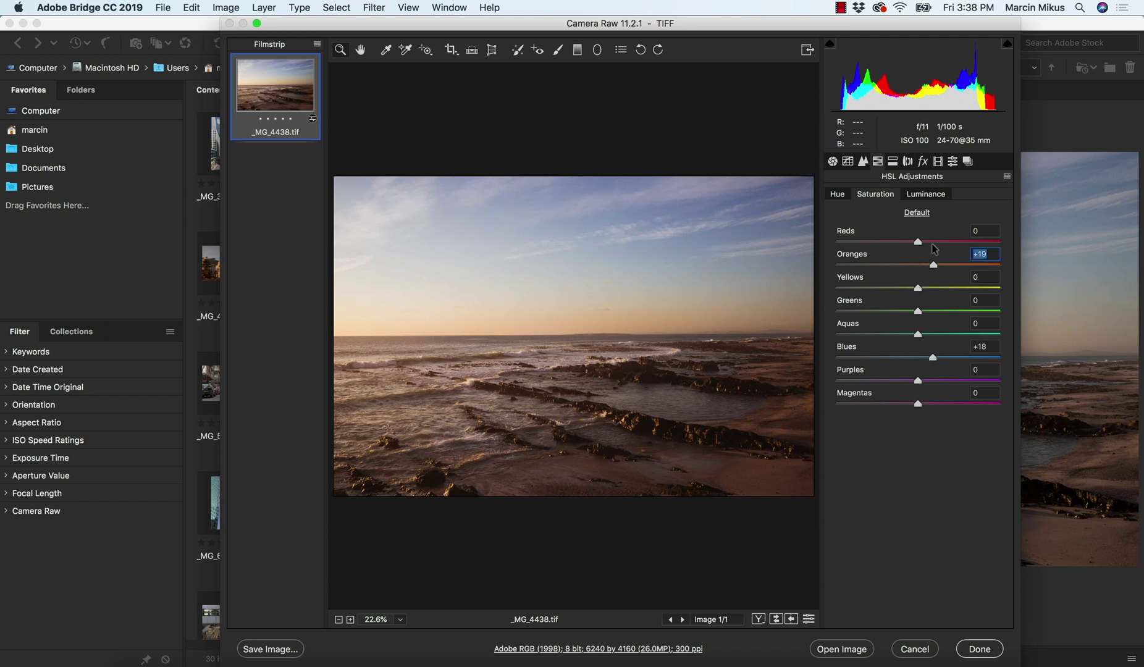
click(931, 242)
click(931, 288)
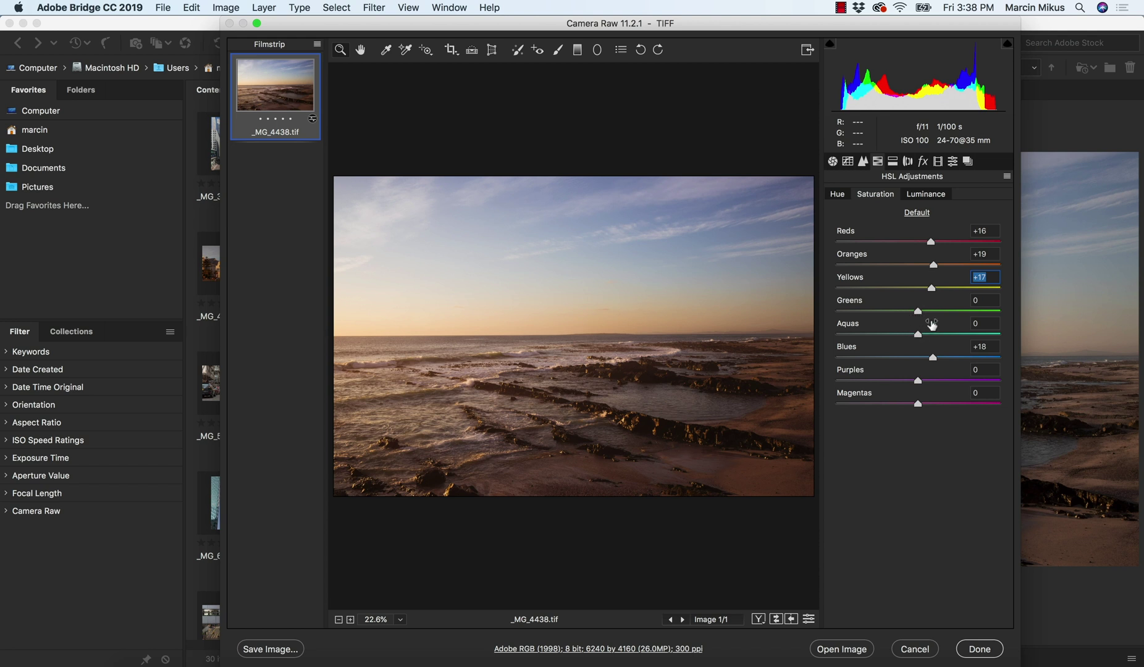
click(934, 311)
- Raise Magentas saturation to +15 and Purples to +8, and shift the Blues hue to -8
click(930, 404)
click(924, 381)
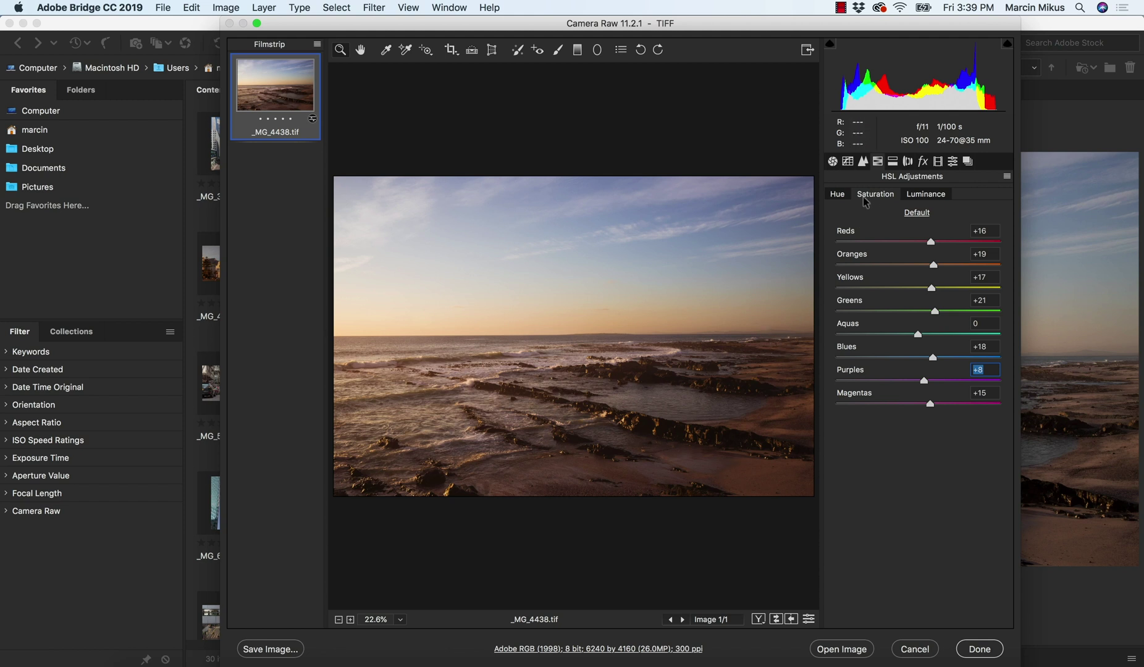
click(841, 195)
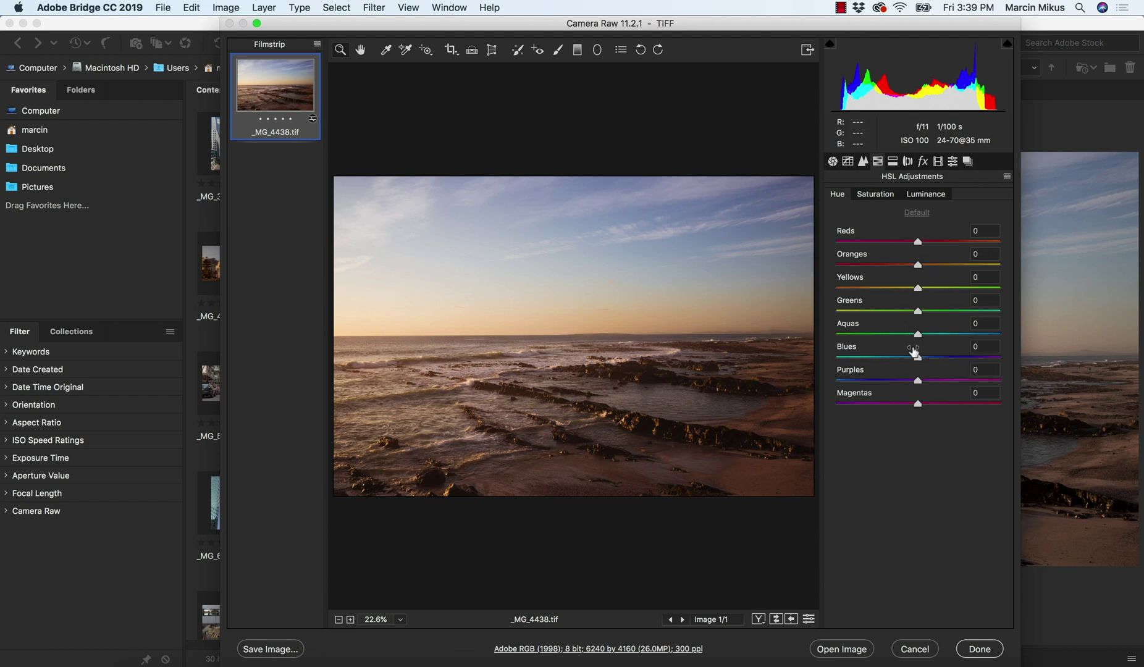
drag(917, 360, 911, 359)
- Save the current look as new profile 'Orange Tale 1' in the course profiles group
click(953, 161)
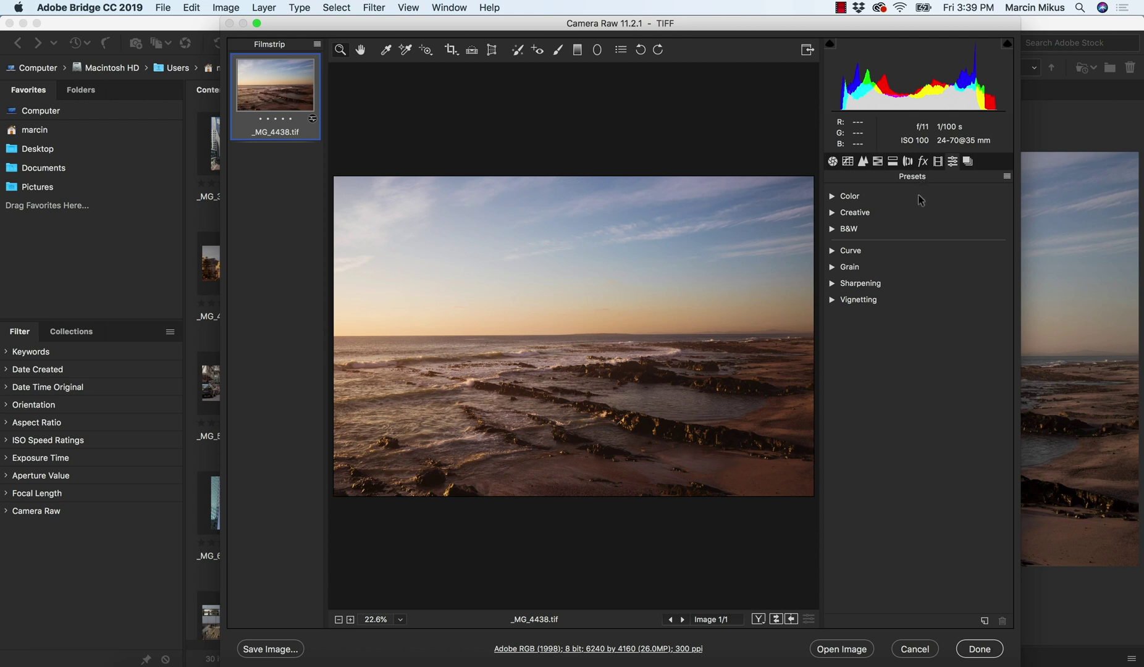
key(alt)
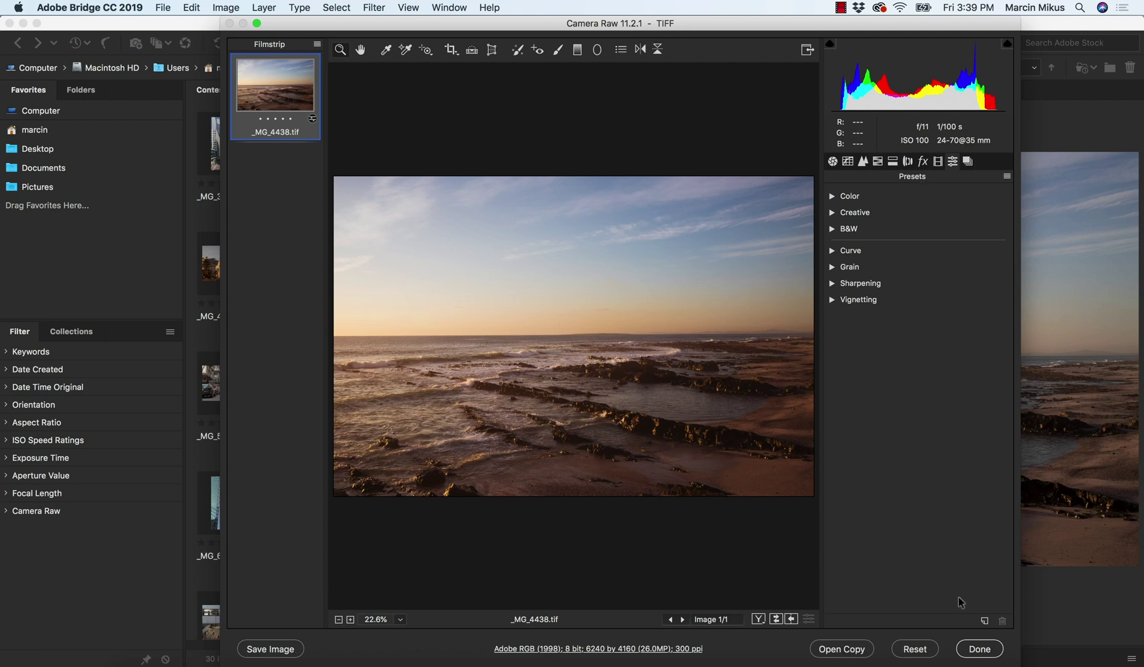
alt+click(985, 621)
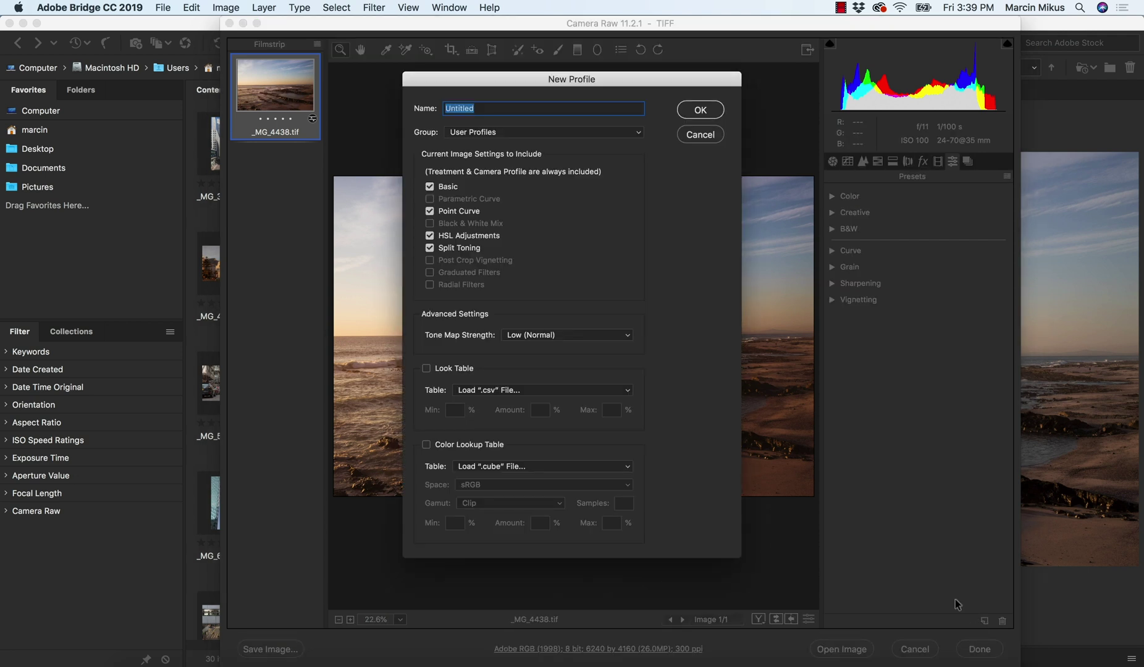
click(530, 334)
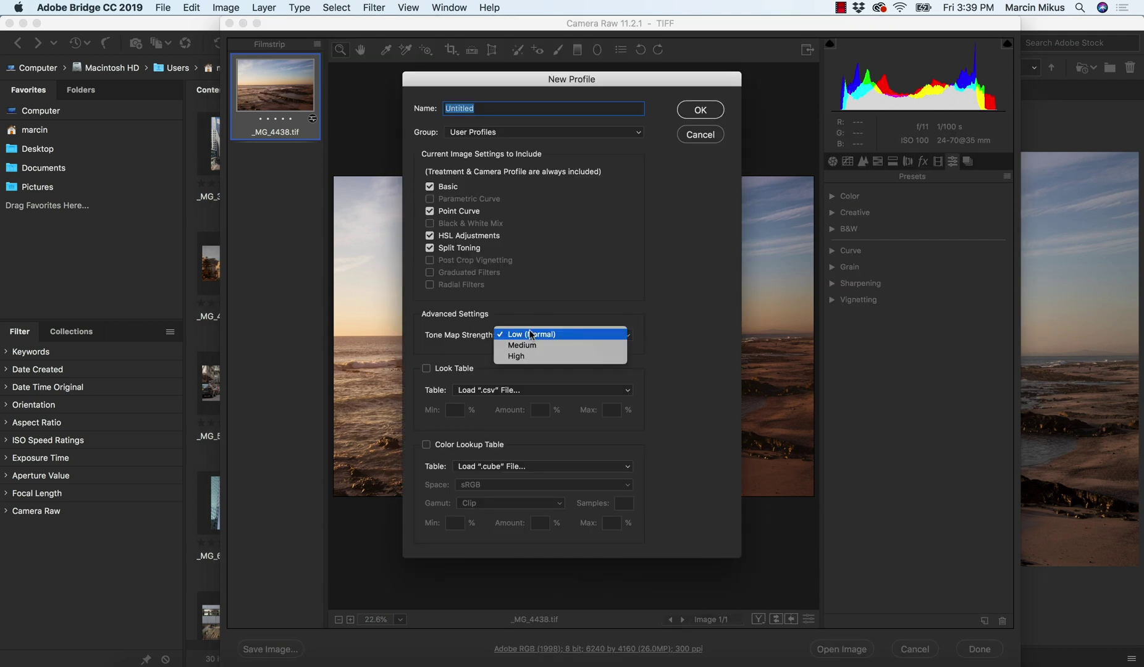
key(Down)
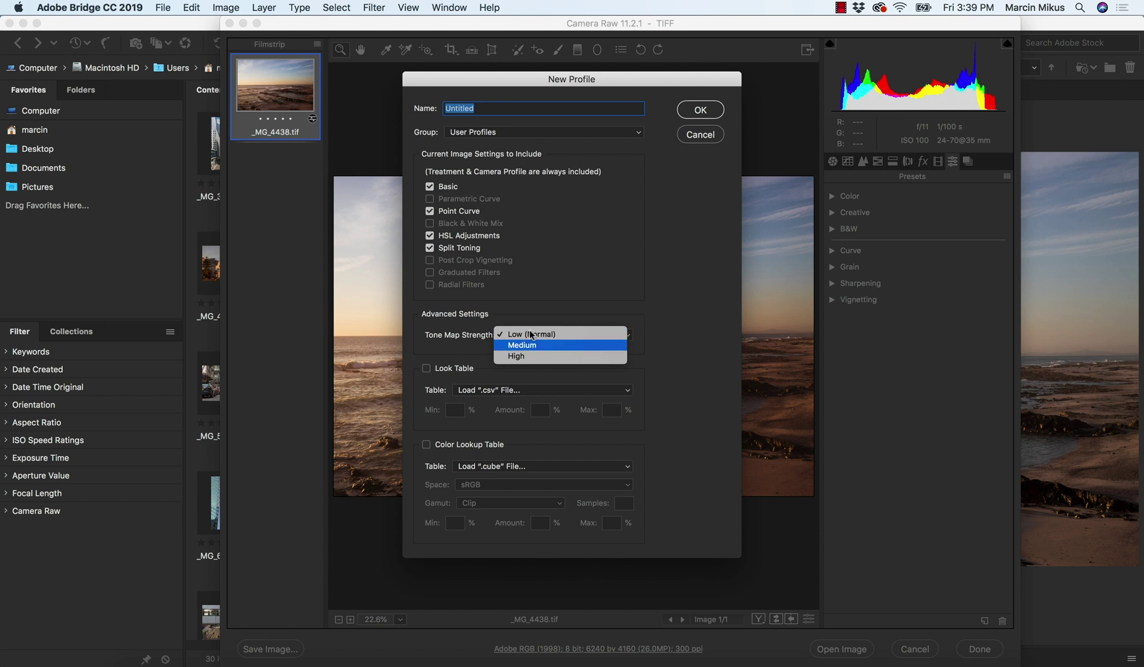
click(487, 116)
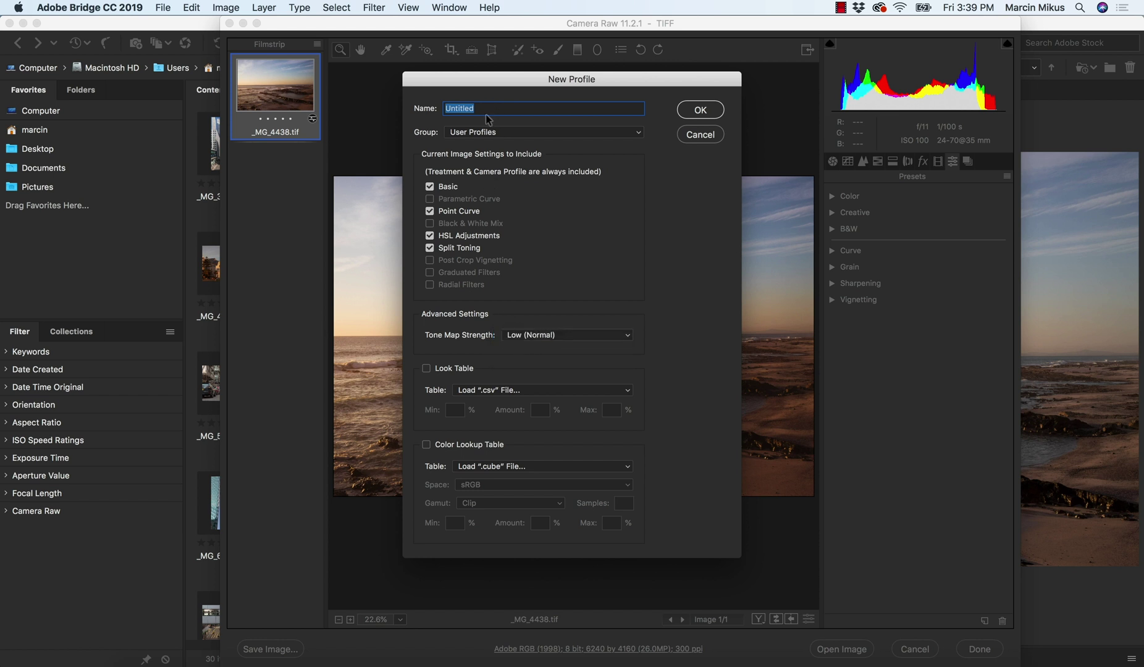
text(Orange Tale 1)
click(475, 132)
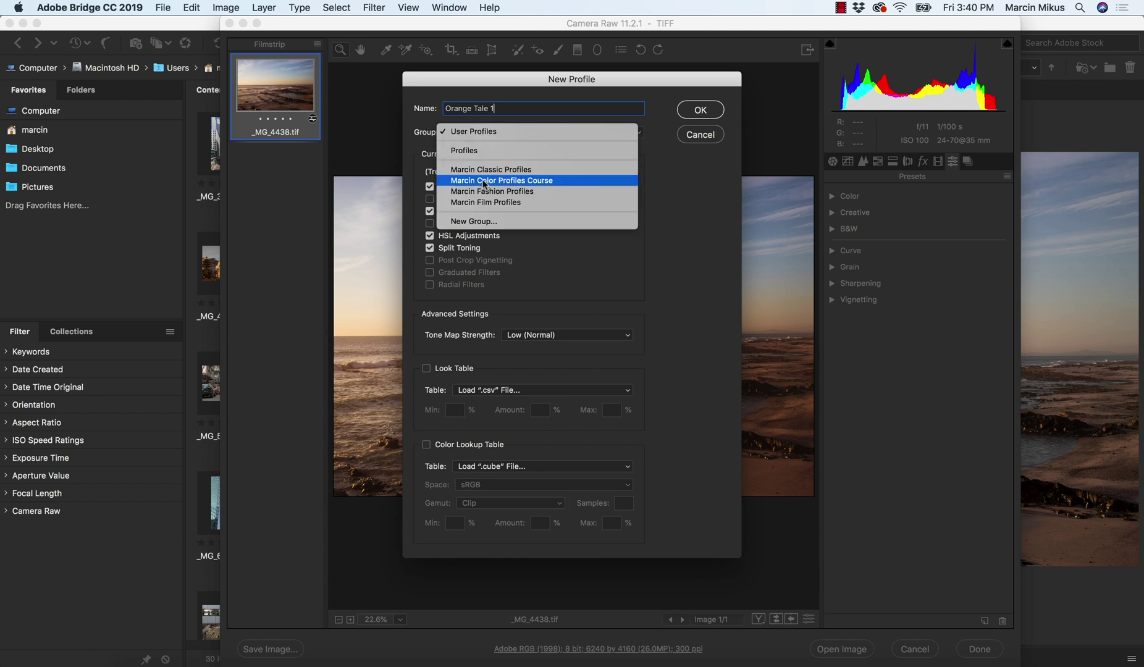
click(517, 181)
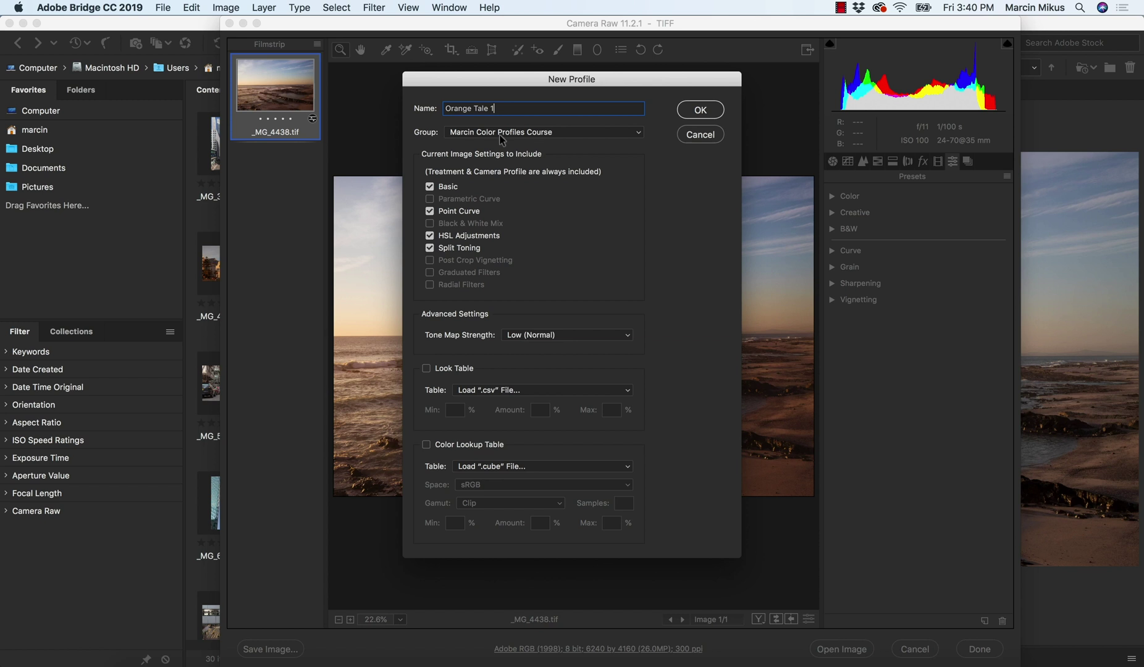
click(704, 115)
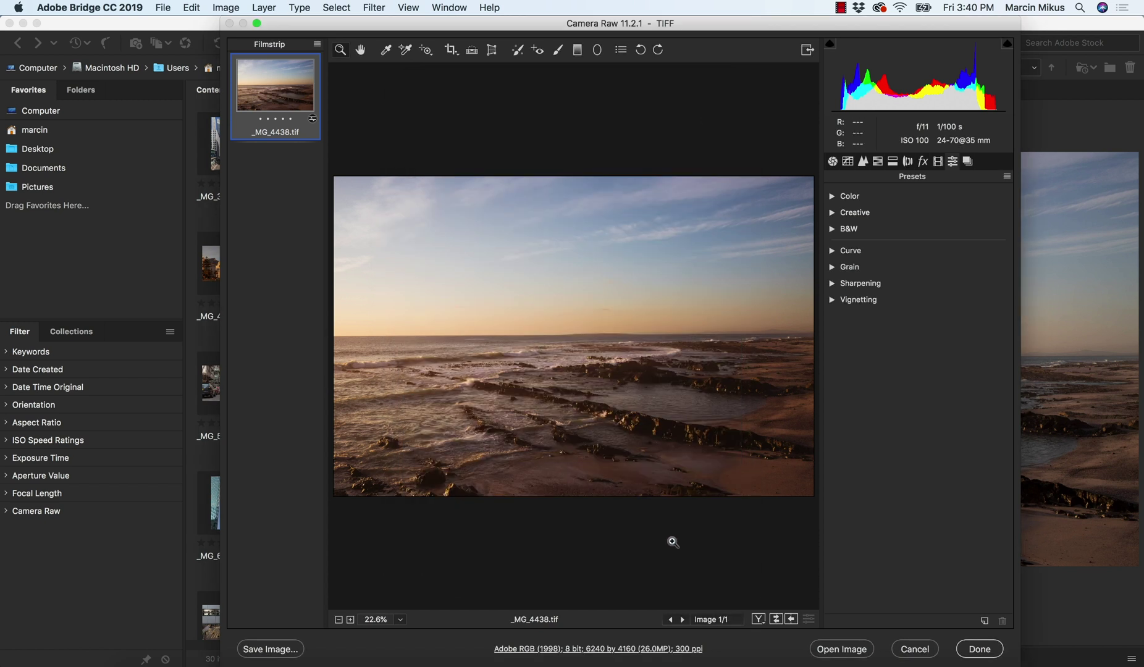
- Open _MG_4437 in Camera Raw and preview the Orange Tale 1 profile from the course group
click(903, 650)
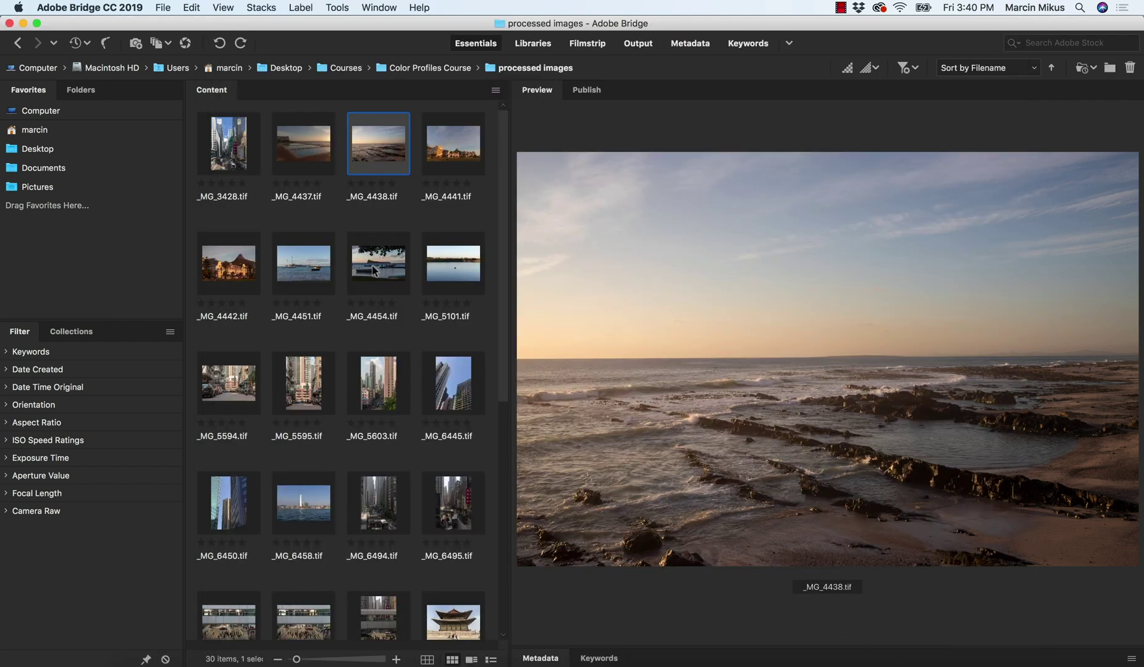
click(312, 153)
right_click(313, 154)
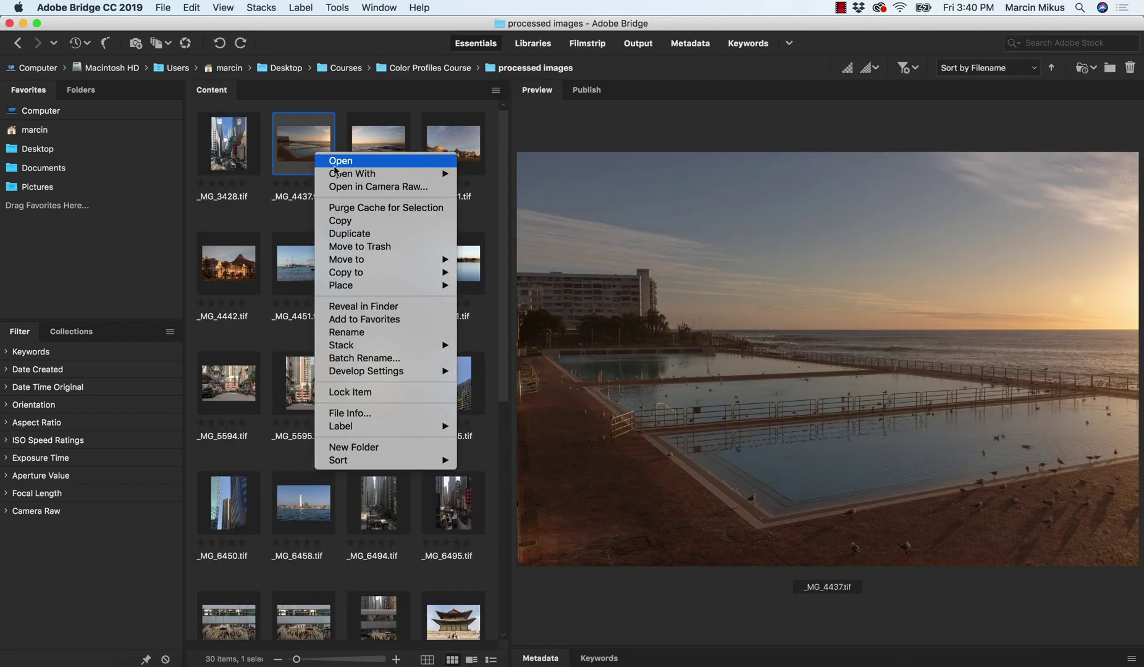
click(358, 186)
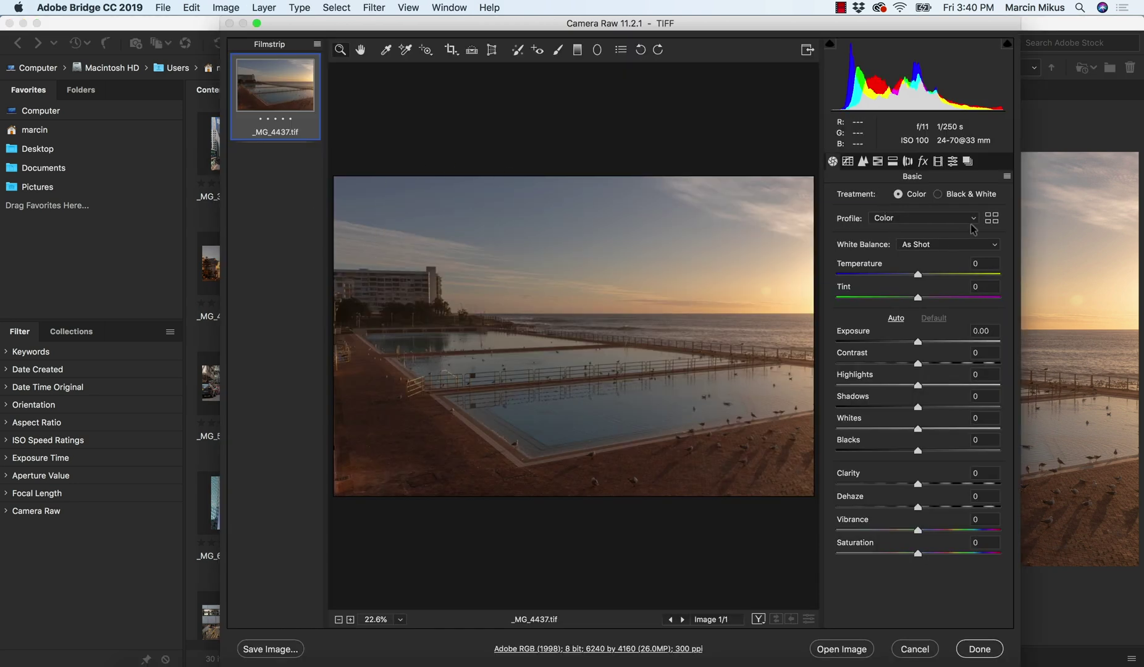
click(991, 221)
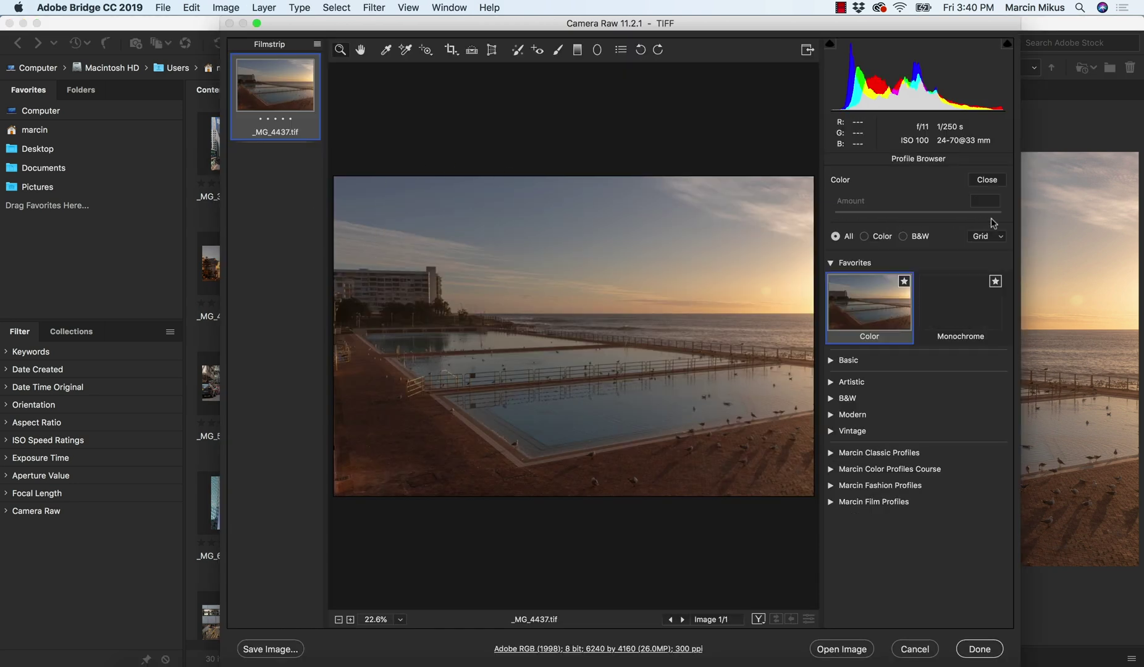
click(831, 470)
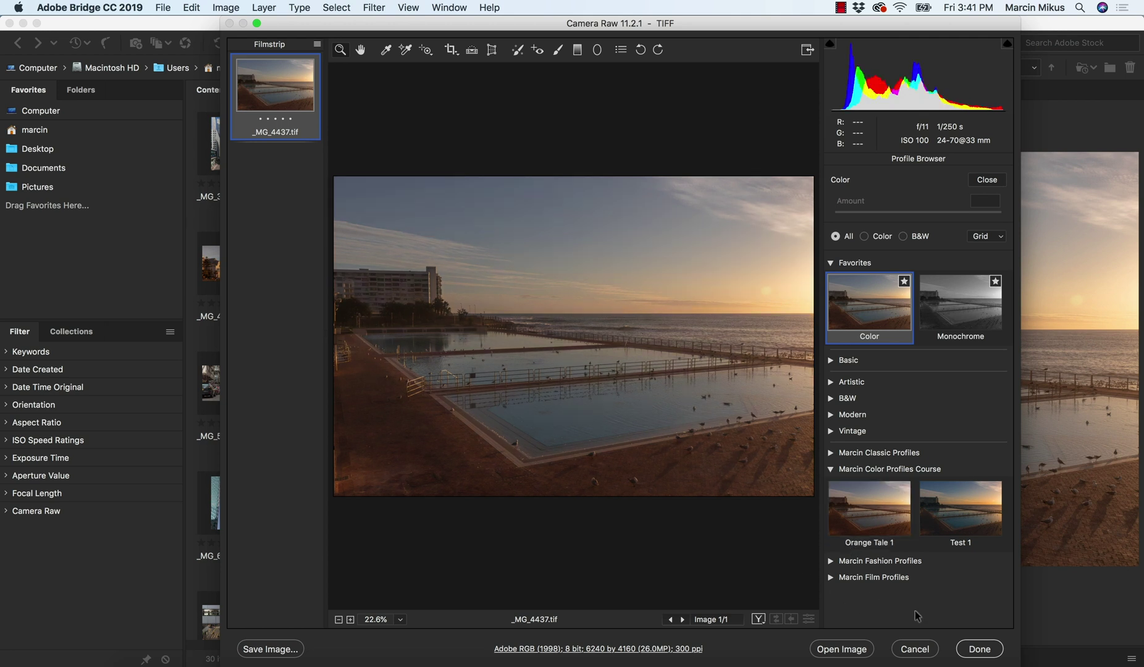
- Discard changes, open _MG_4454 in Camera Raw, and apply Orange Tale 1 from the course group
click(915, 648)
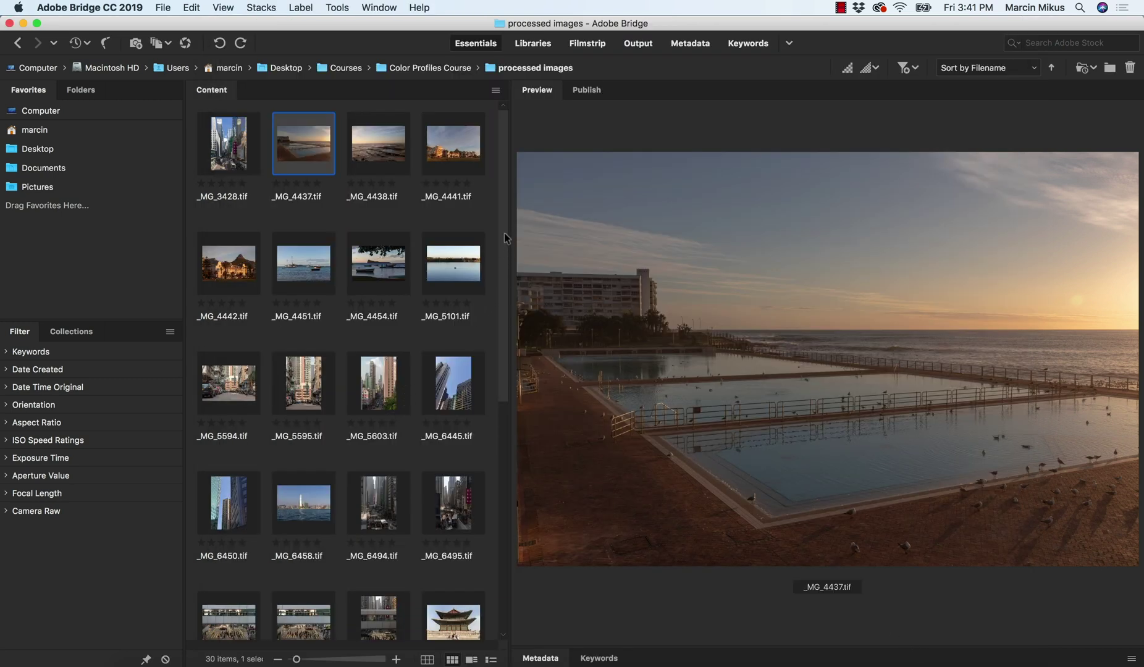
key(Down)
key(Right)
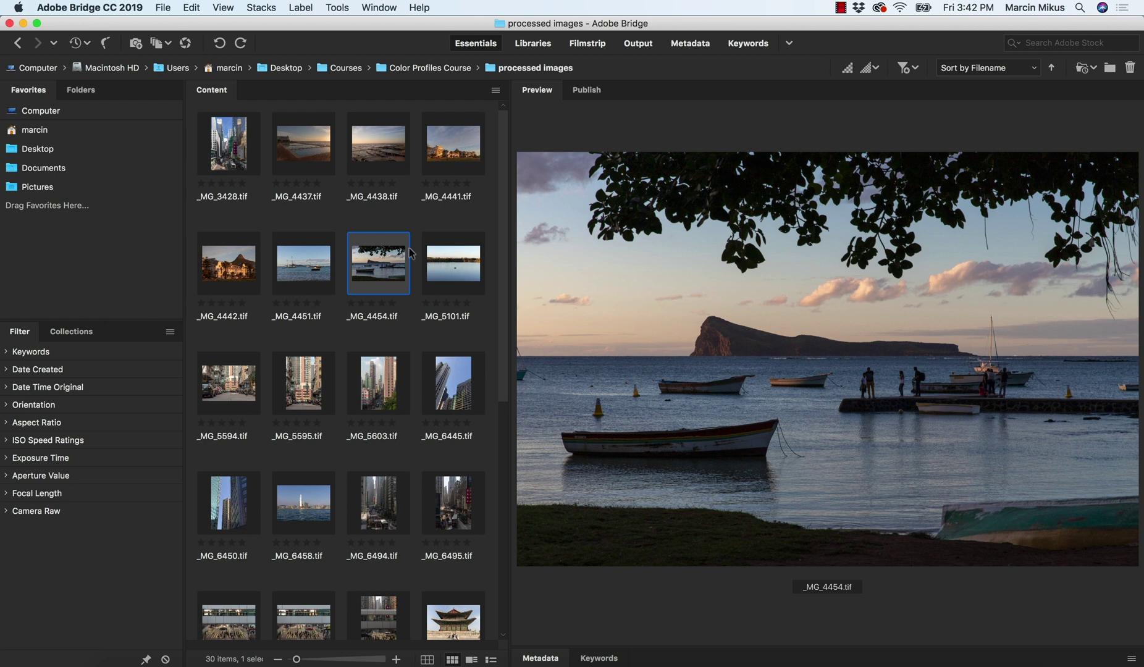
right_click(383, 261)
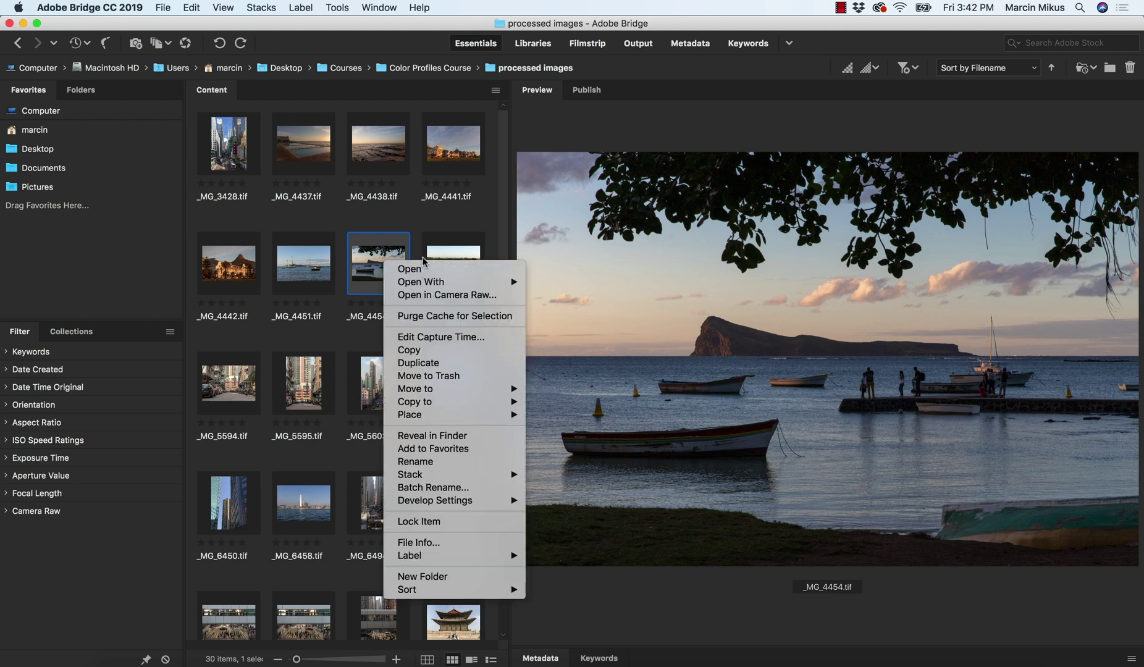
click(439, 294)
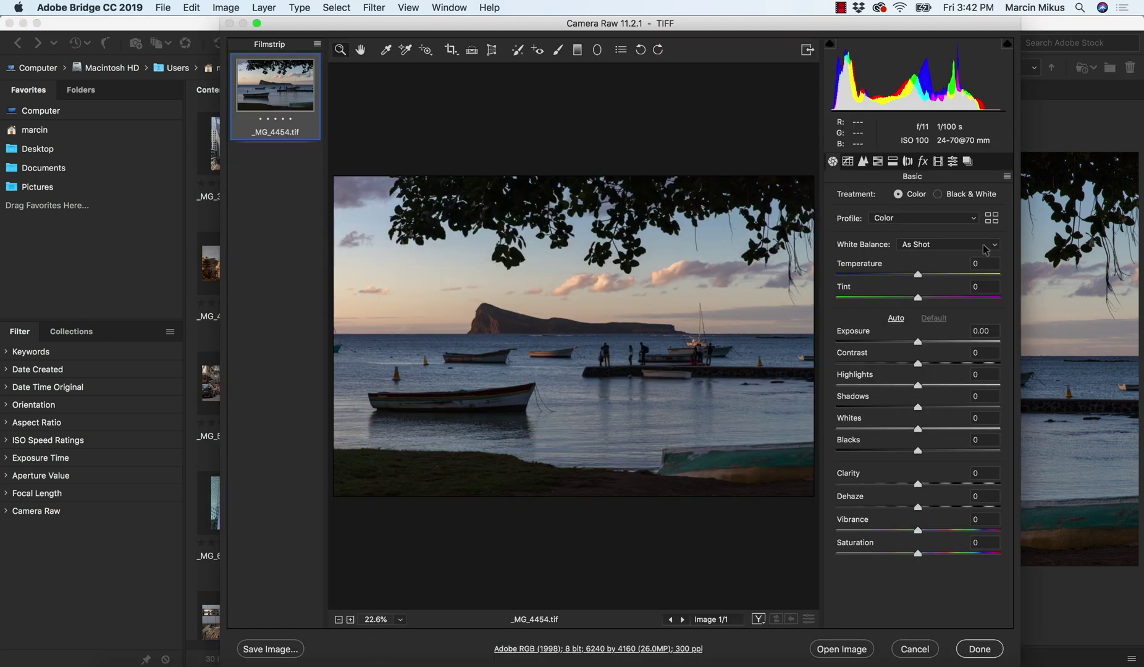
click(991, 220)
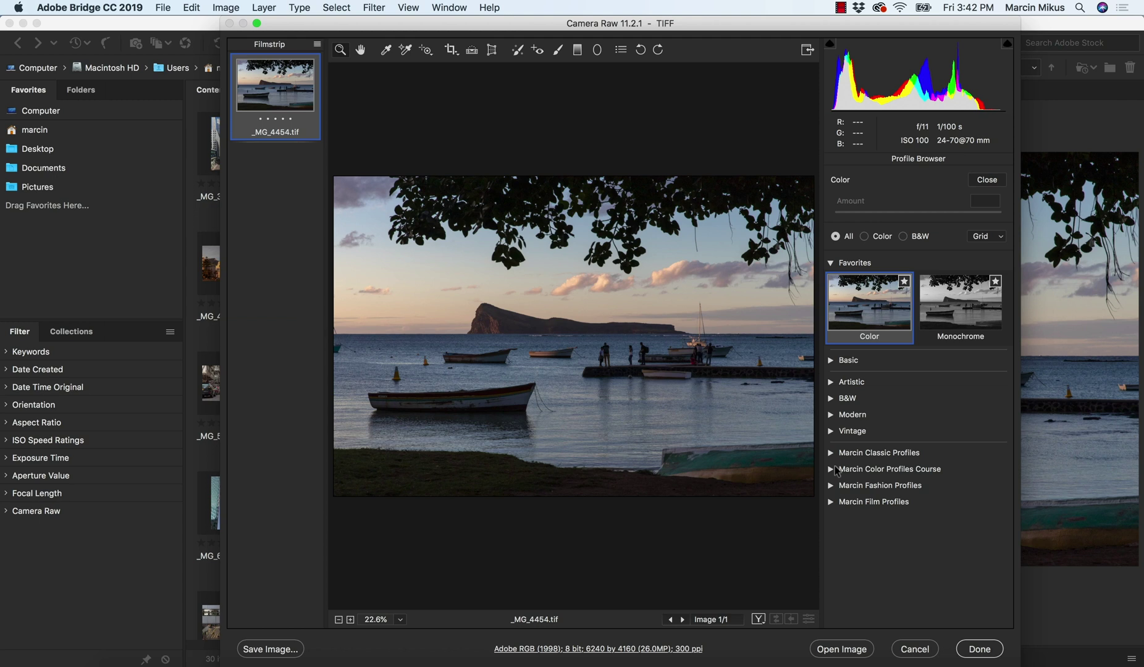
click(833, 470)
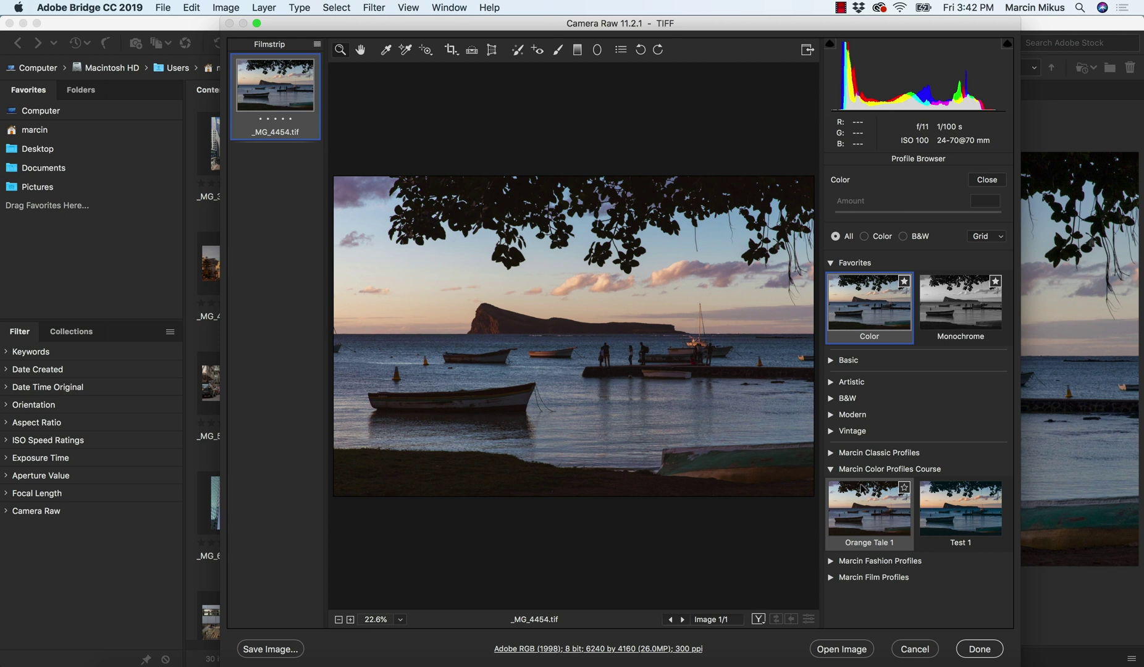
- Raise Contrast to +17 and build an RGB S-curve with lifted blacks and softened whites
click(987, 180)
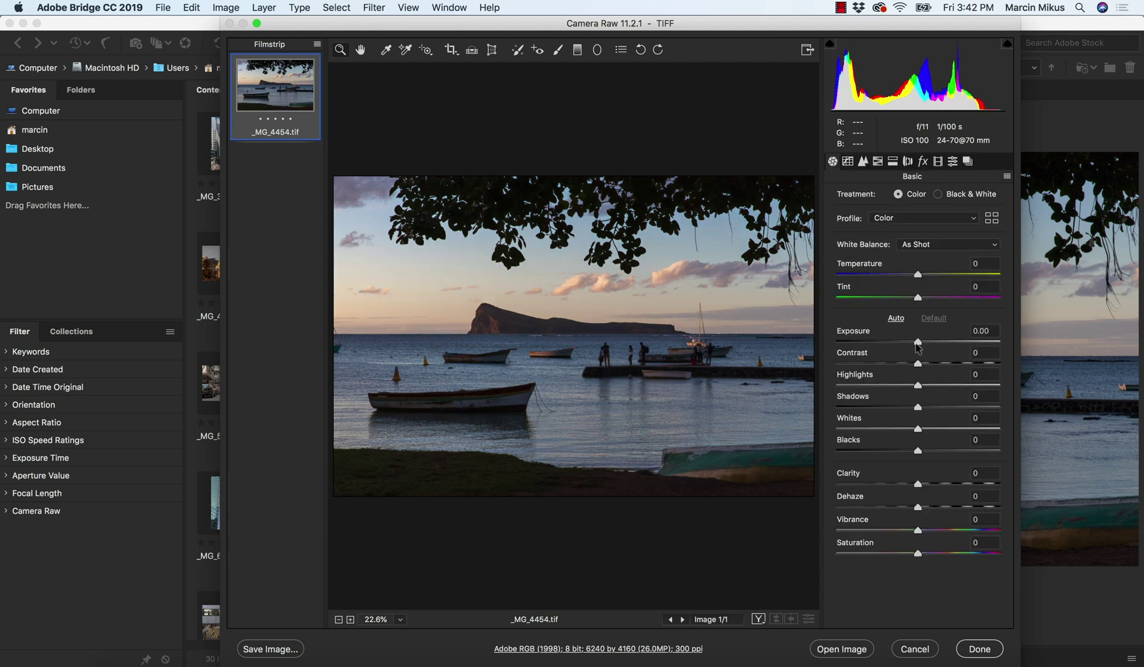
drag(928, 365, 933, 369)
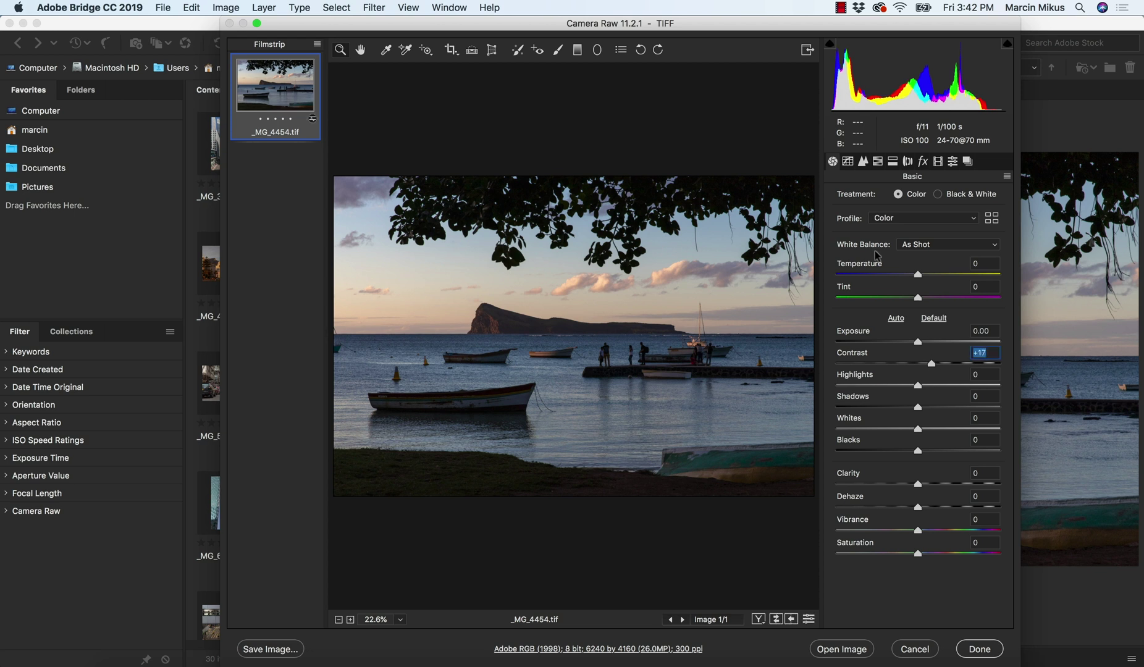
click(847, 161)
drag(832, 425, 831, 423)
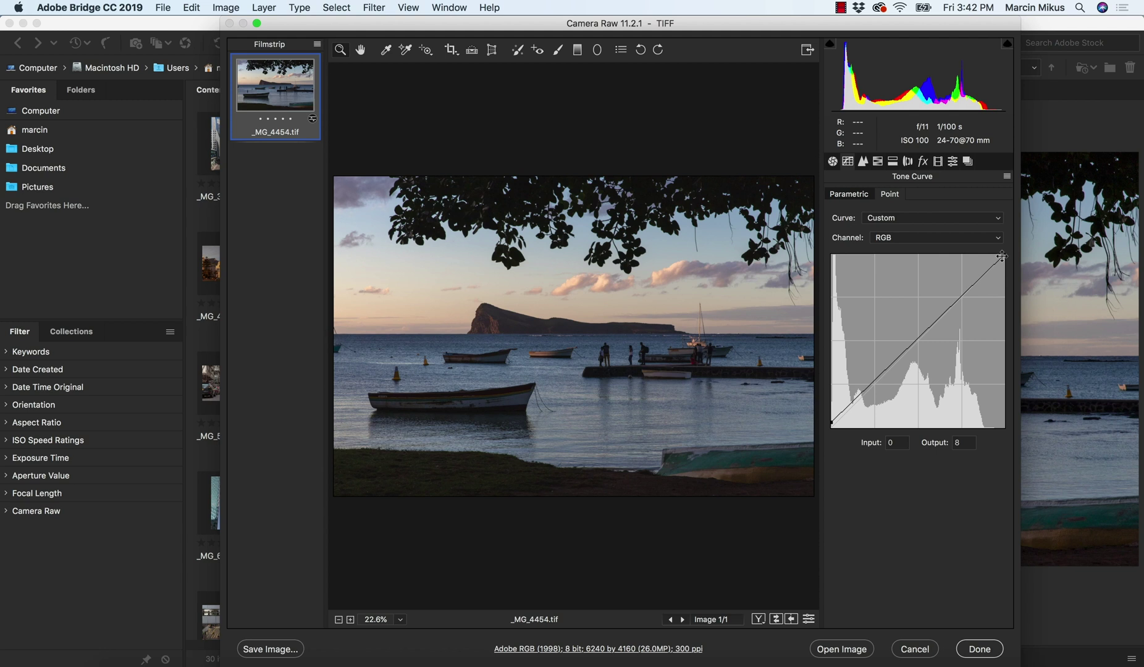
drag(1001, 256, 1003, 260)
drag(875, 385, 876, 389)
drag(961, 299, 960, 290)
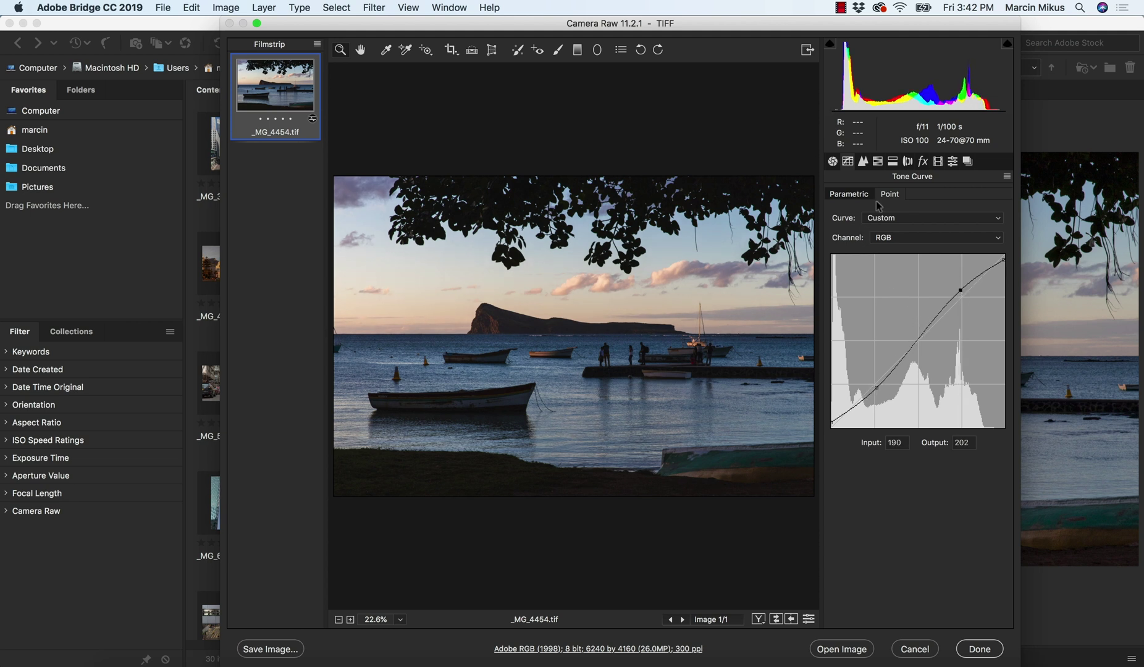
click(888, 238)
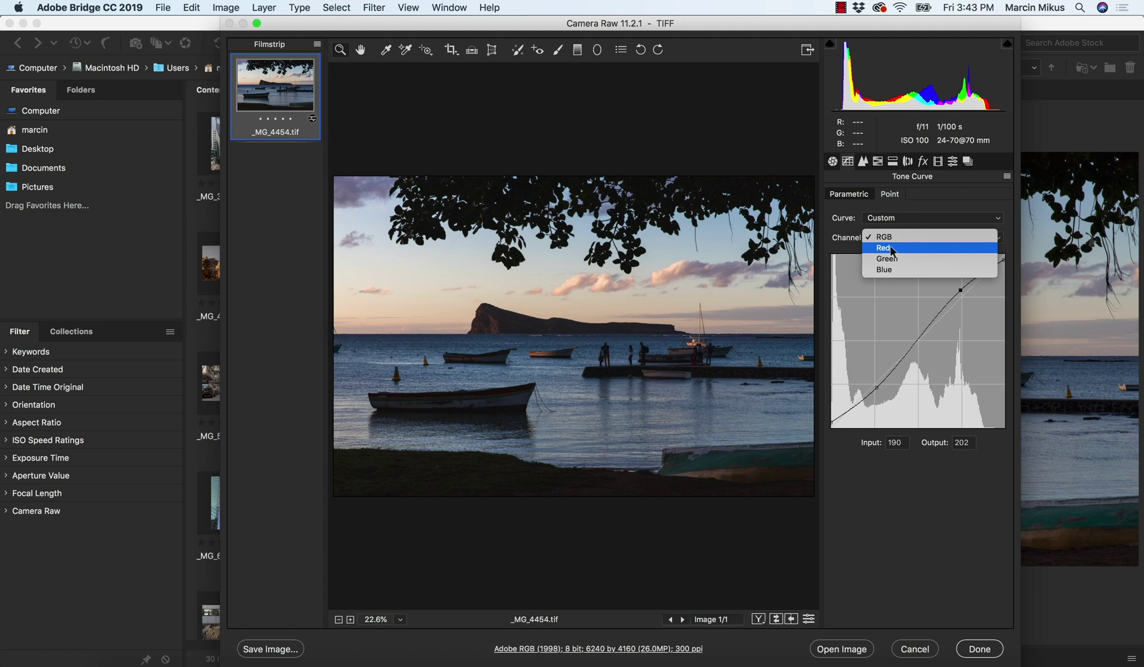
- On the Red channel curve, raise the black point and lower the white point slightly
click(892, 249)
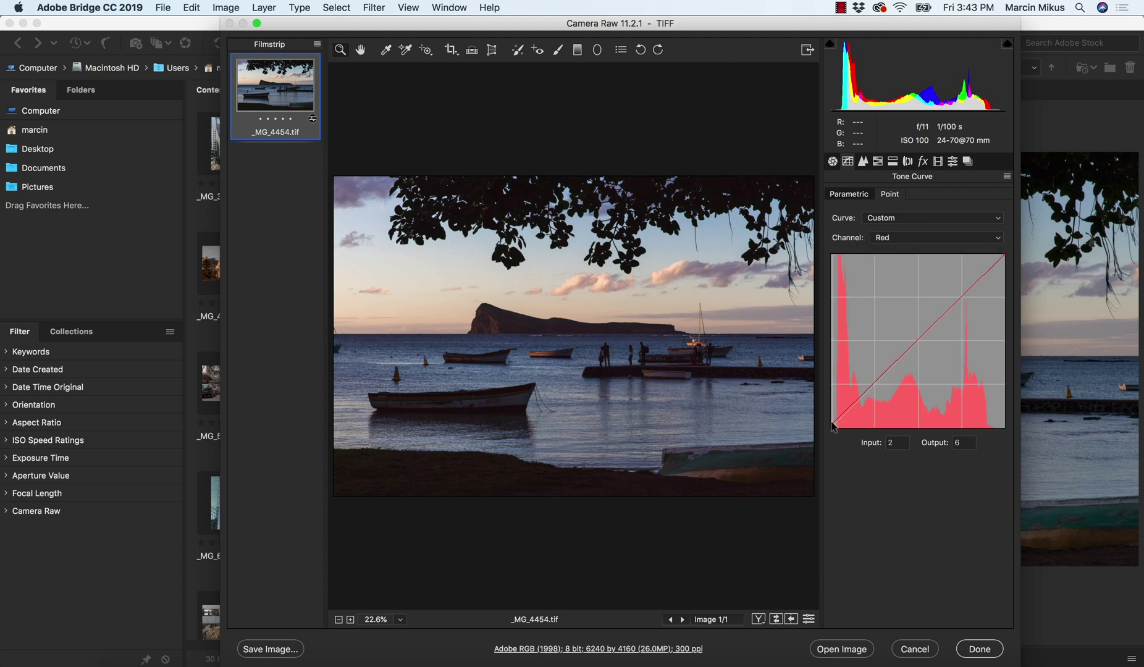
drag(833, 427, 833, 422)
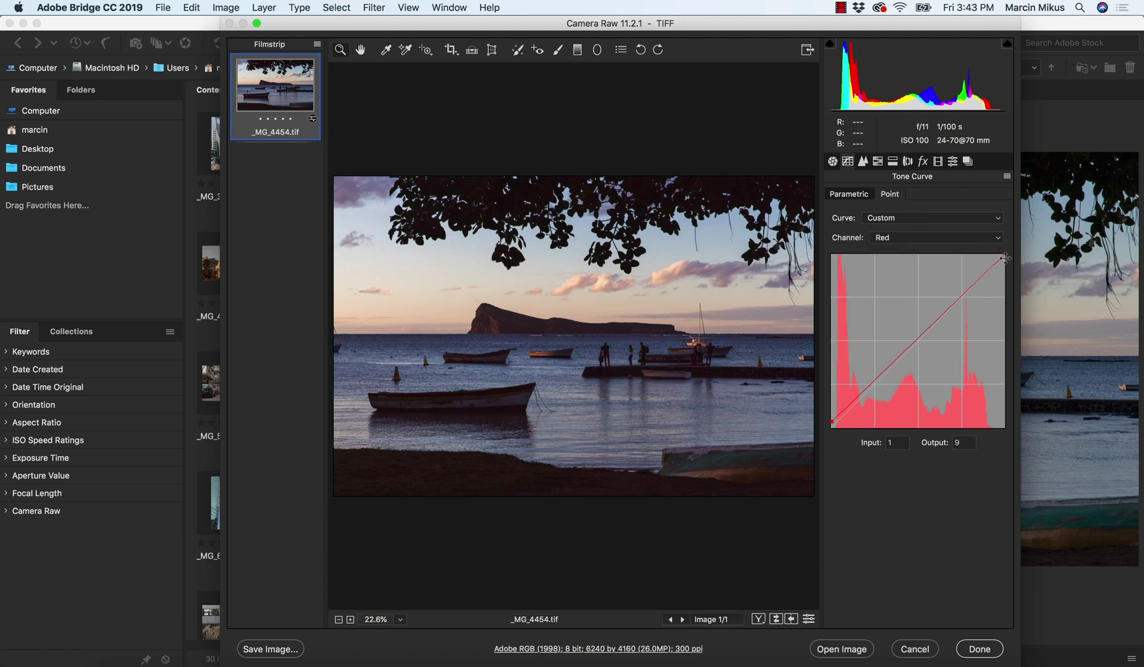
drag(1005, 259, 1005, 257)
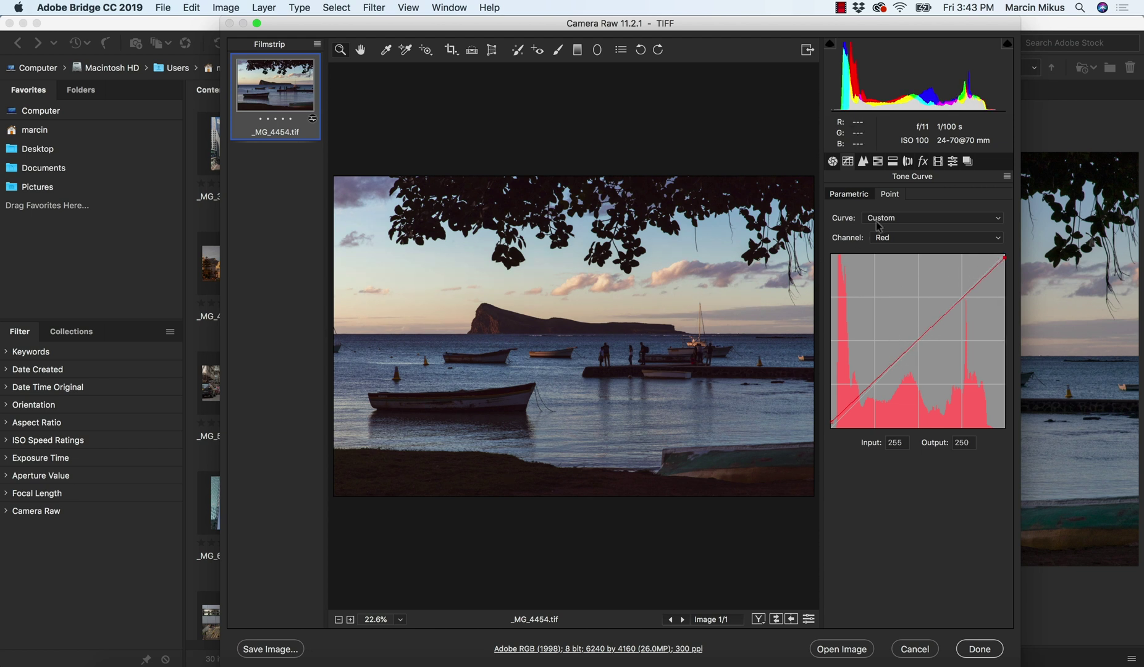
- On the Blue channel curve, move the black and white endpoints inward
click(889, 238)
click(890, 266)
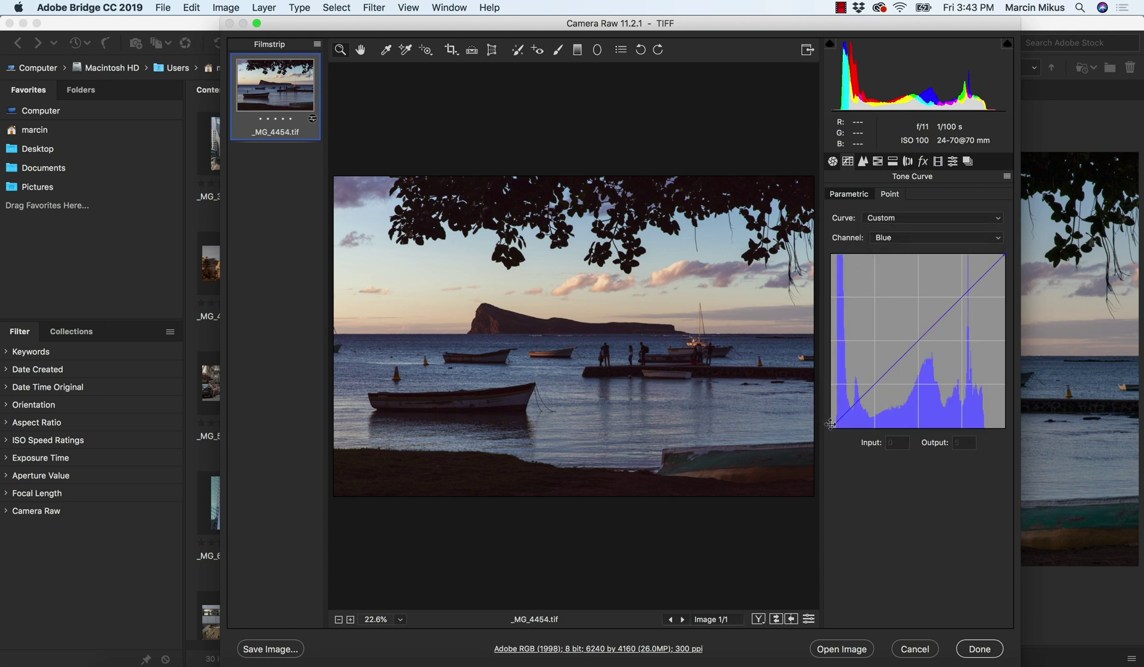
drag(831, 427, 836, 435)
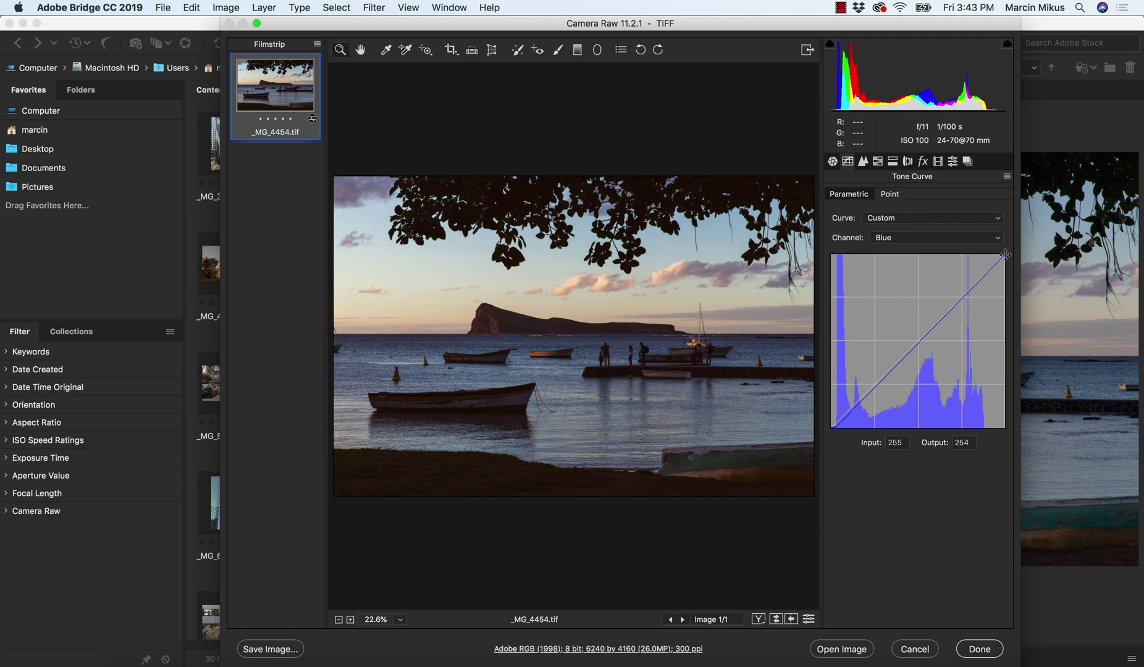
drag(1005, 254, 999, 255)
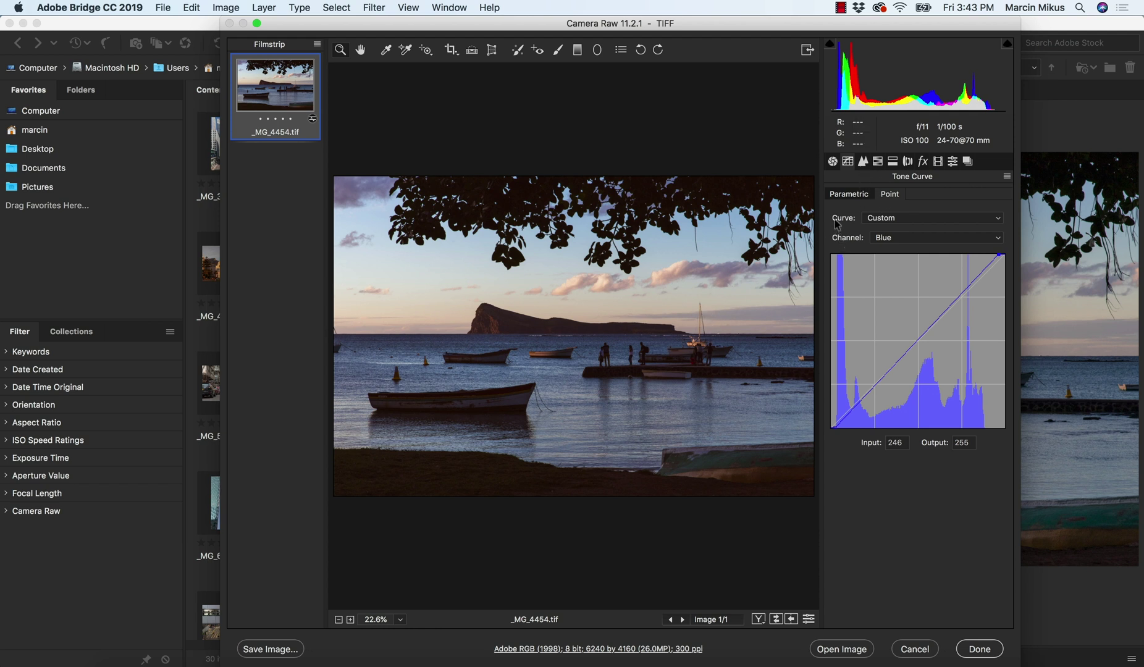
- On the Green channel curve, move the endpoints to 3→0 and 251→255
click(888, 238)
click(888, 226)
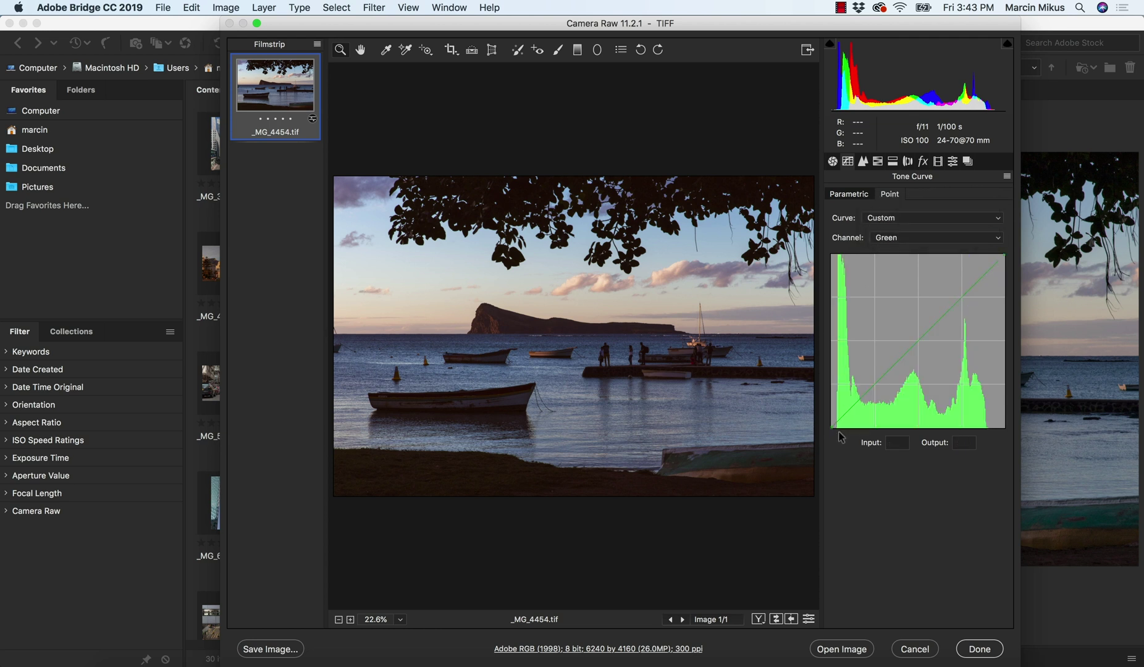
drag(832, 427, 834, 440)
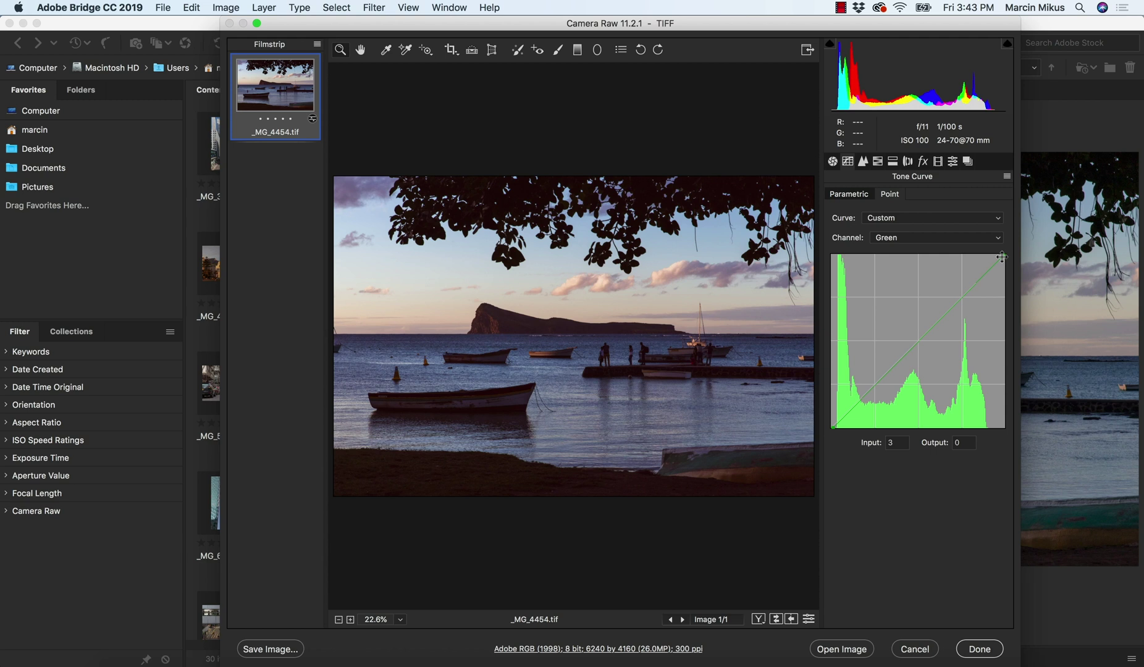
drag(1001, 256, 1002, 260)
- Set both Shadows and Contrast to +25 on the Basic panel for _MG_4454.tif
click(833, 161)
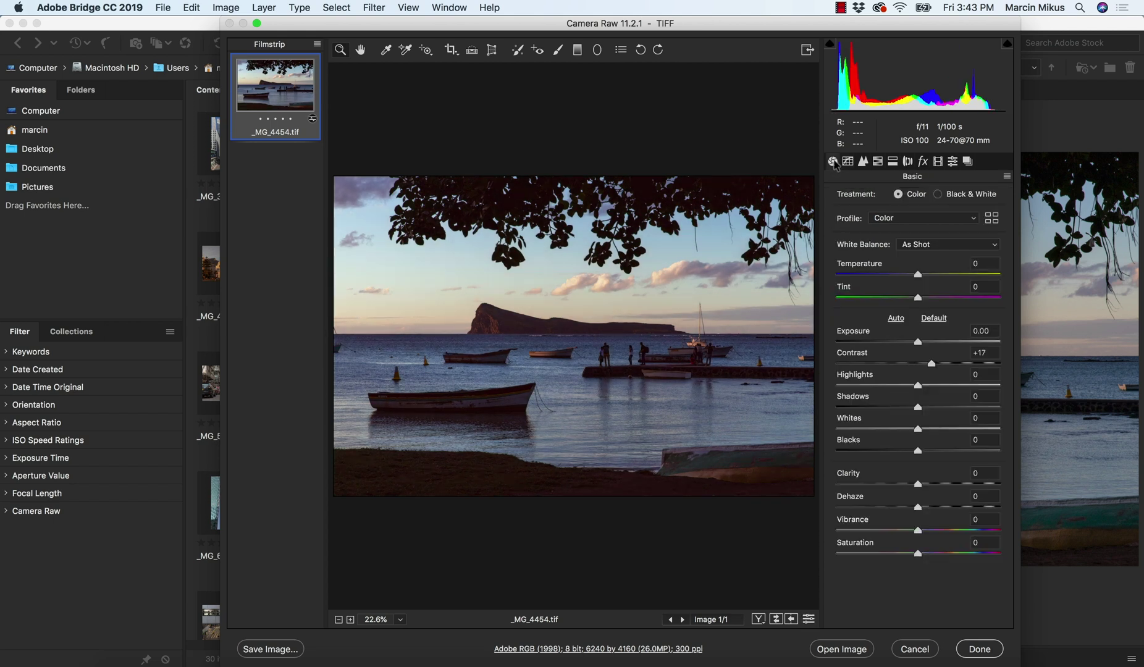
drag(918, 406, 936, 407)
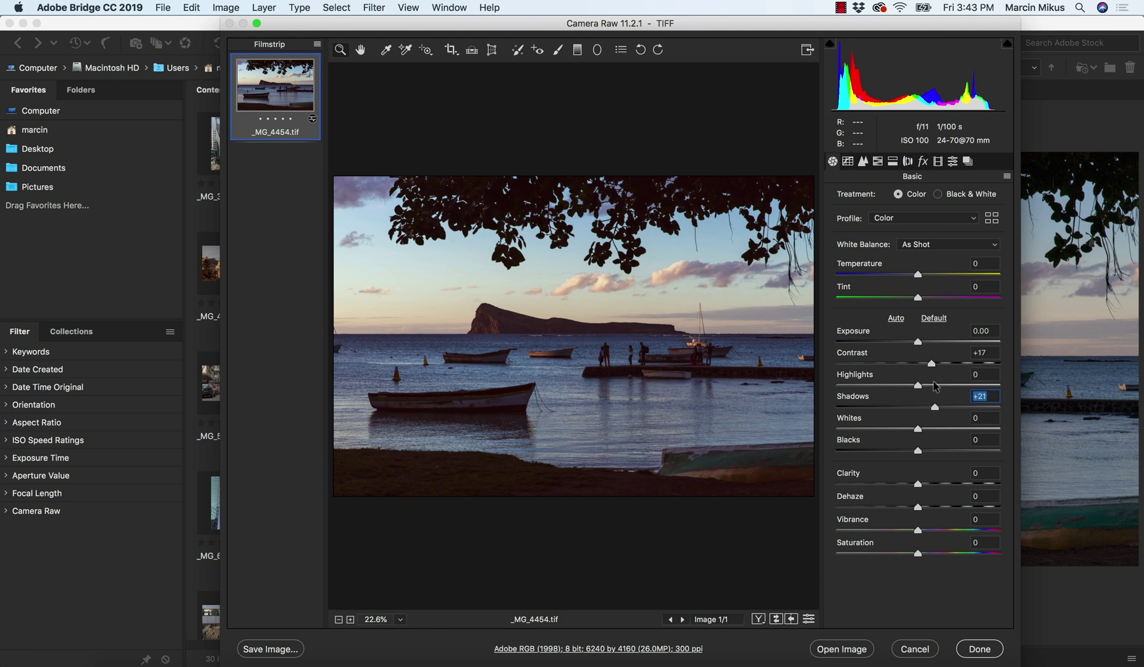
drag(933, 362, 941, 365)
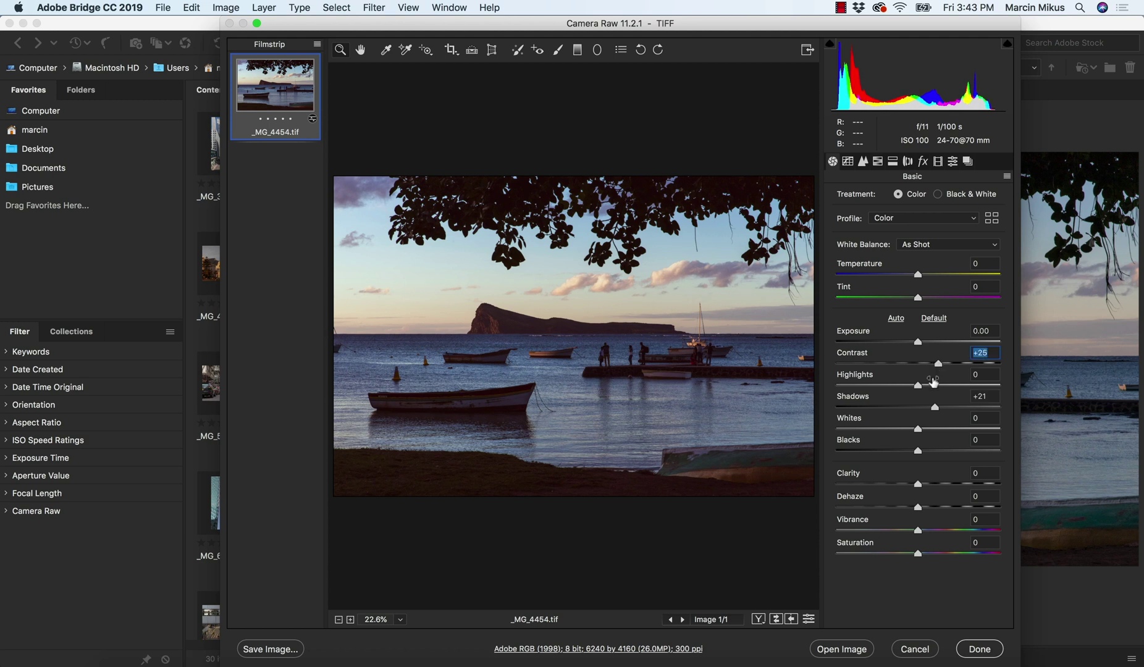
drag(936, 408, 940, 410)
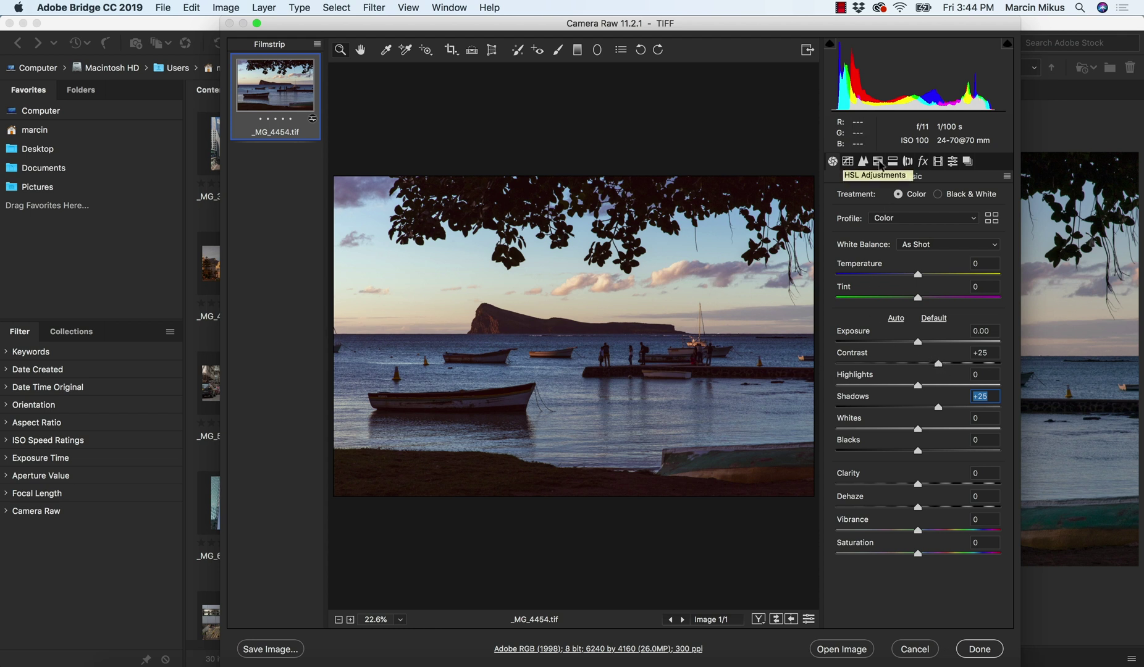
- In HSL Saturation, boost Oranges, Blues, Yellows, Greens and Aquas, with Yellows and Greens at +28
click(882, 164)
click(882, 195)
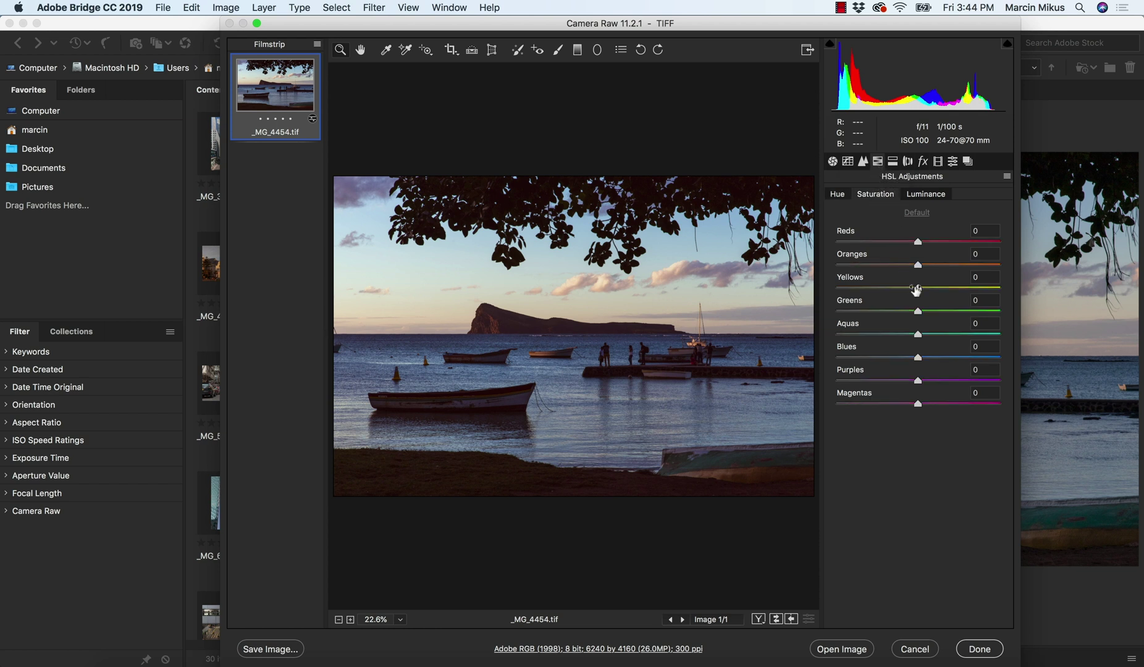
click(932, 265)
click(936, 357)
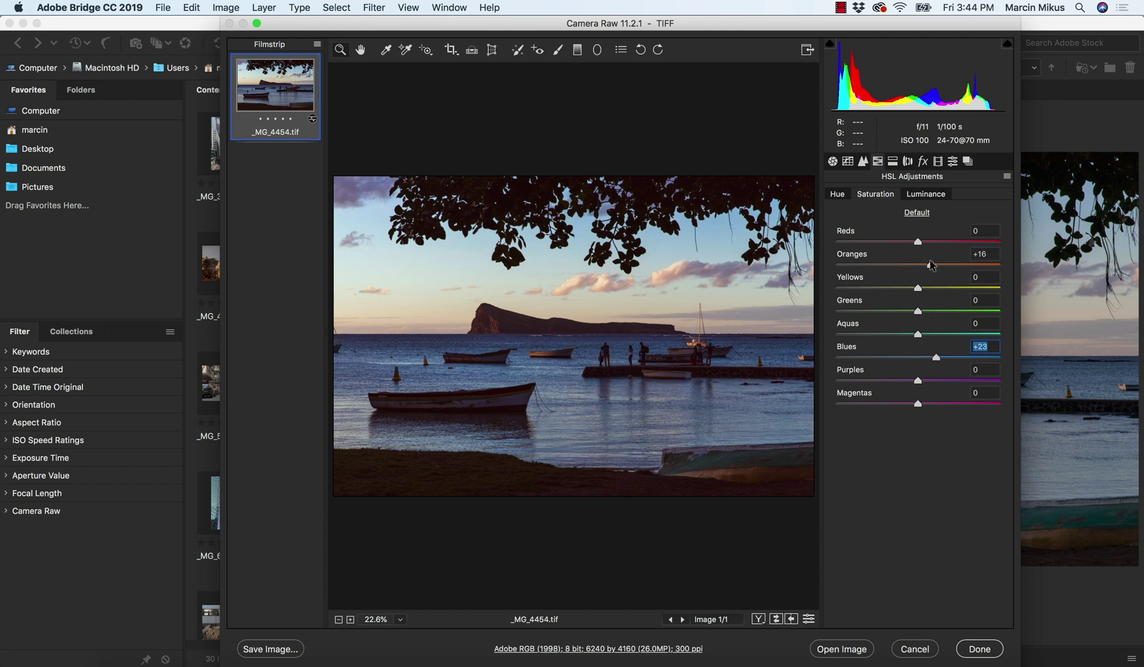
click(934, 288)
click(932, 266)
click(940, 288)
click(940, 312)
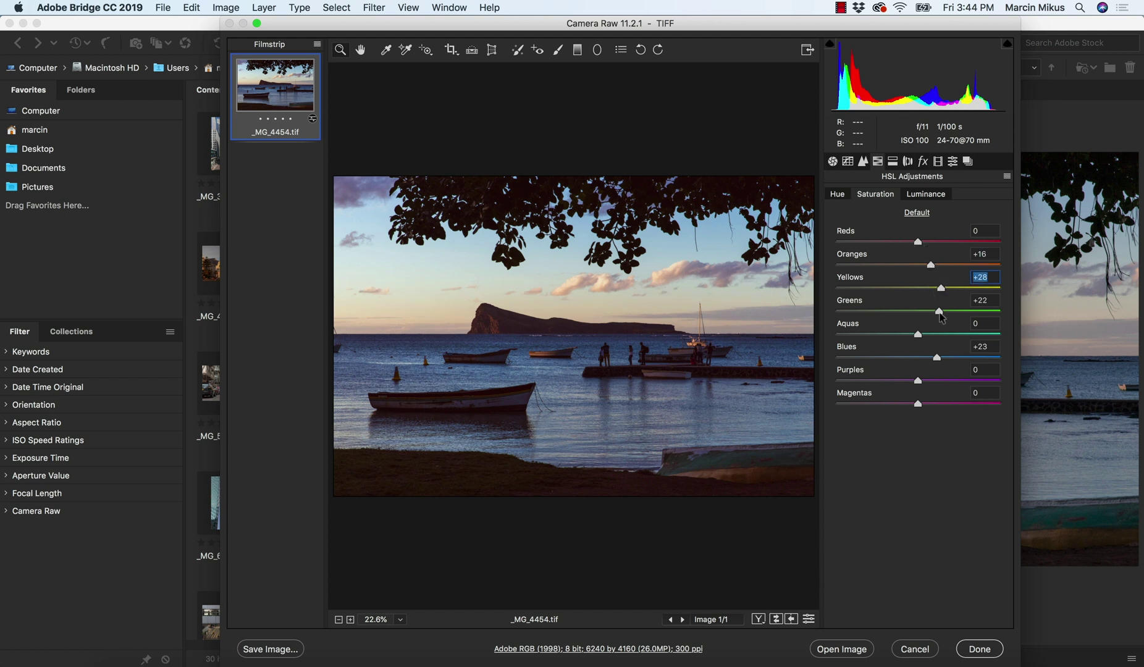
click(941, 312)
- Reset the hue adjustments to zero and shift the Blues hue toward cyan at -15
click(937, 334)
double_click(837, 196)
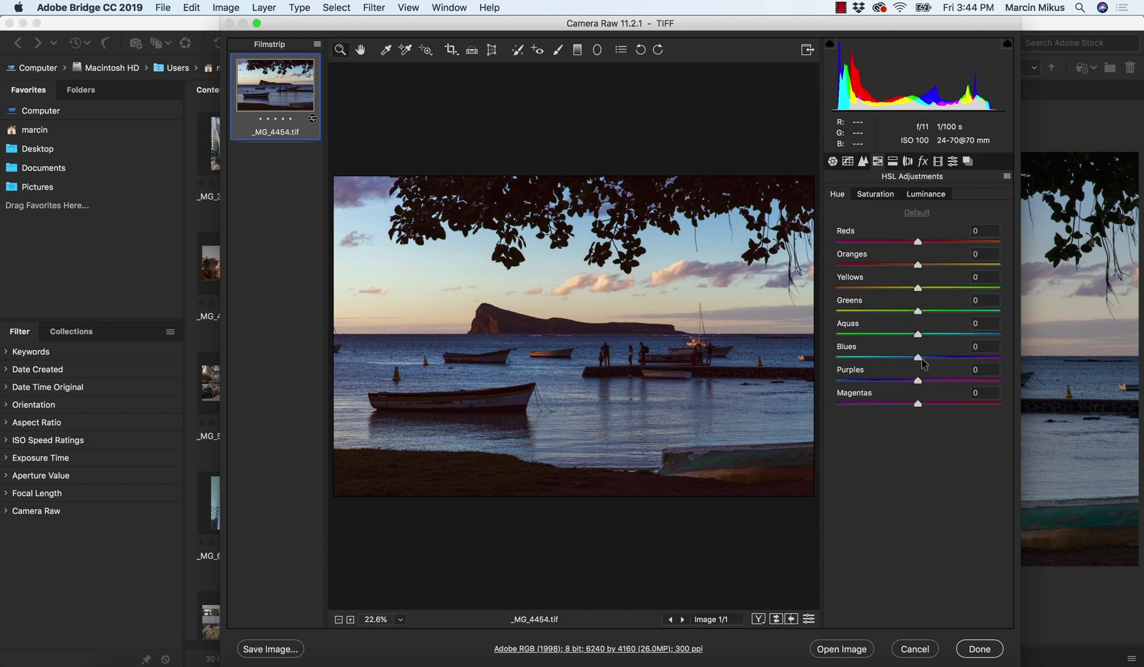
drag(922, 360, 906, 358)
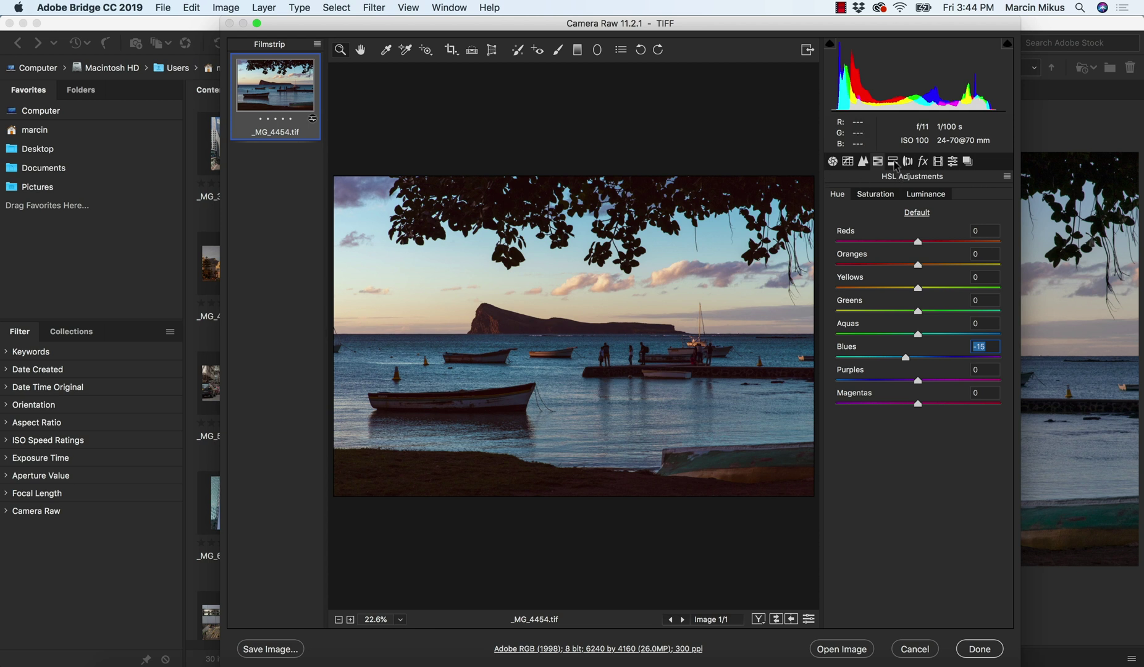
- In Split Toning, tint the shadows blue at hue 218 with saturation 7
click(893, 162)
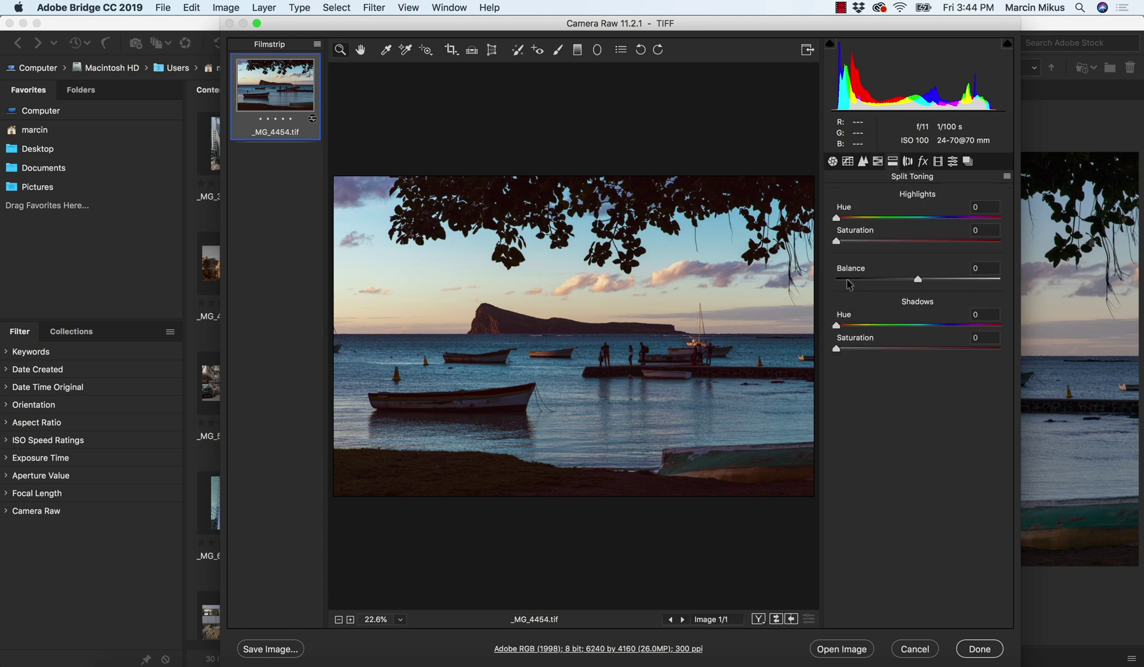
click(850, 326)
click(856, 348)
double_click(856, 349)
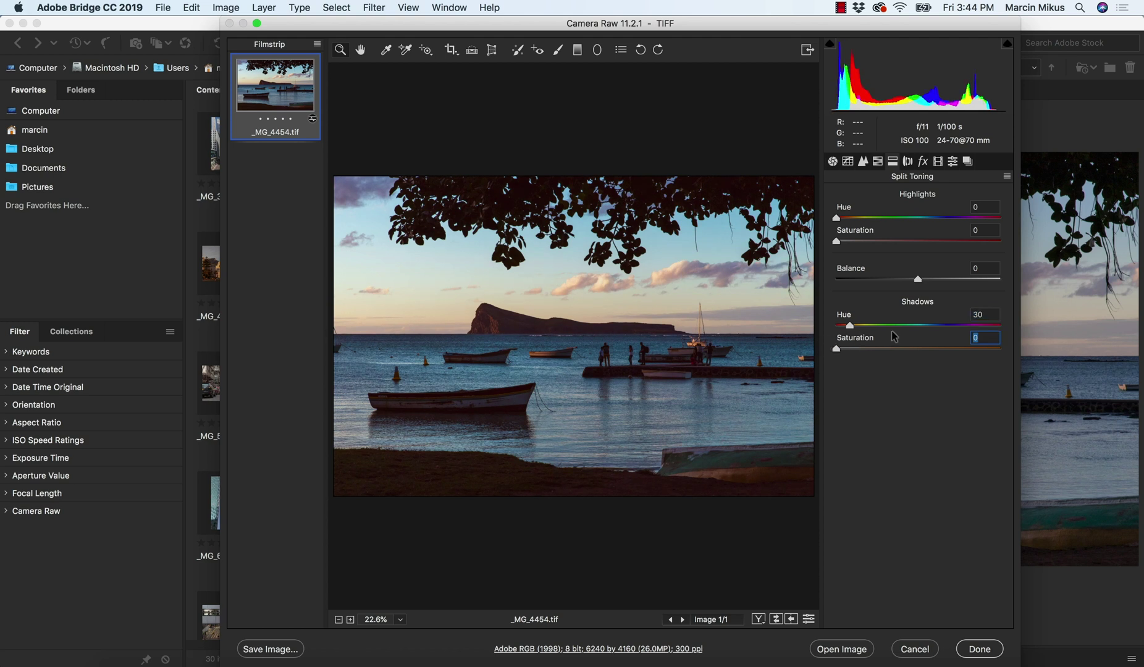
click(939, 326)
drag(938, 331, 936, 330)
click(858, 349)
drag(857, 348, 851, 350)
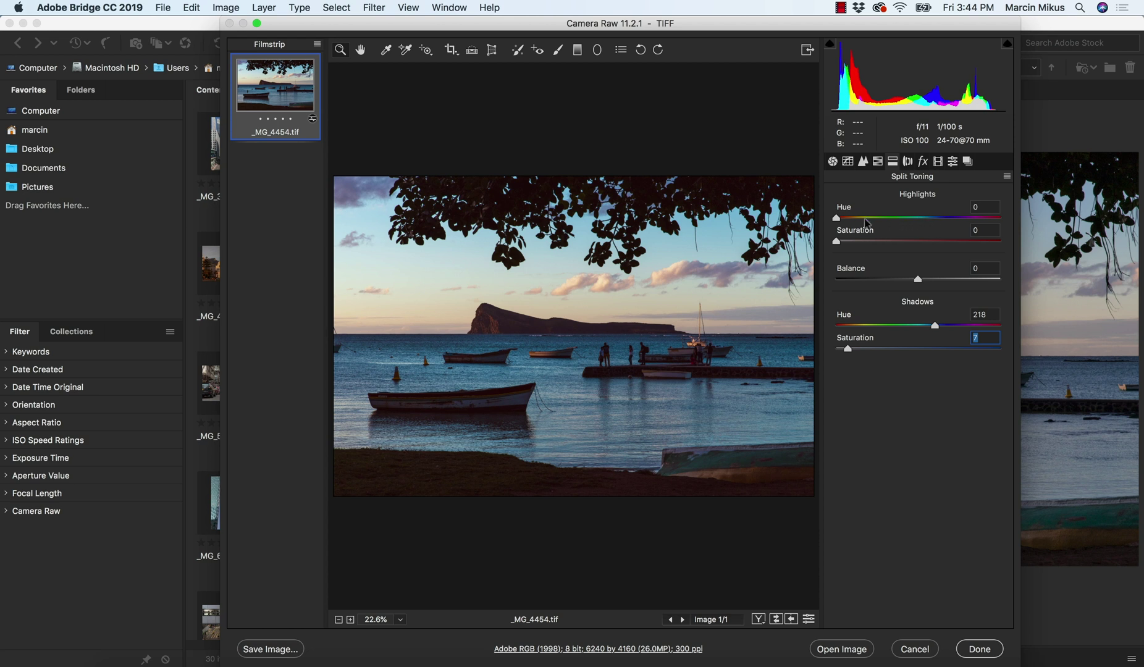
- Warm the highlights with an orange tint at hue 33, saturation 26, then show the Presets list
click(853, 218)
drag(852, 219, 851, 219)
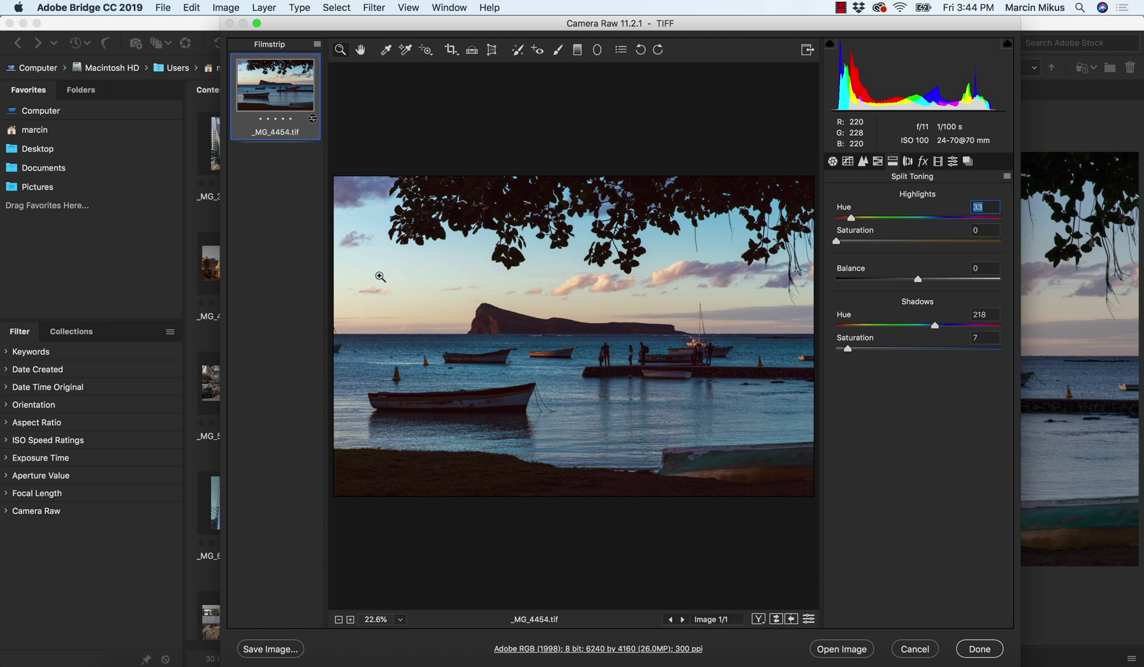
click(856, 242)
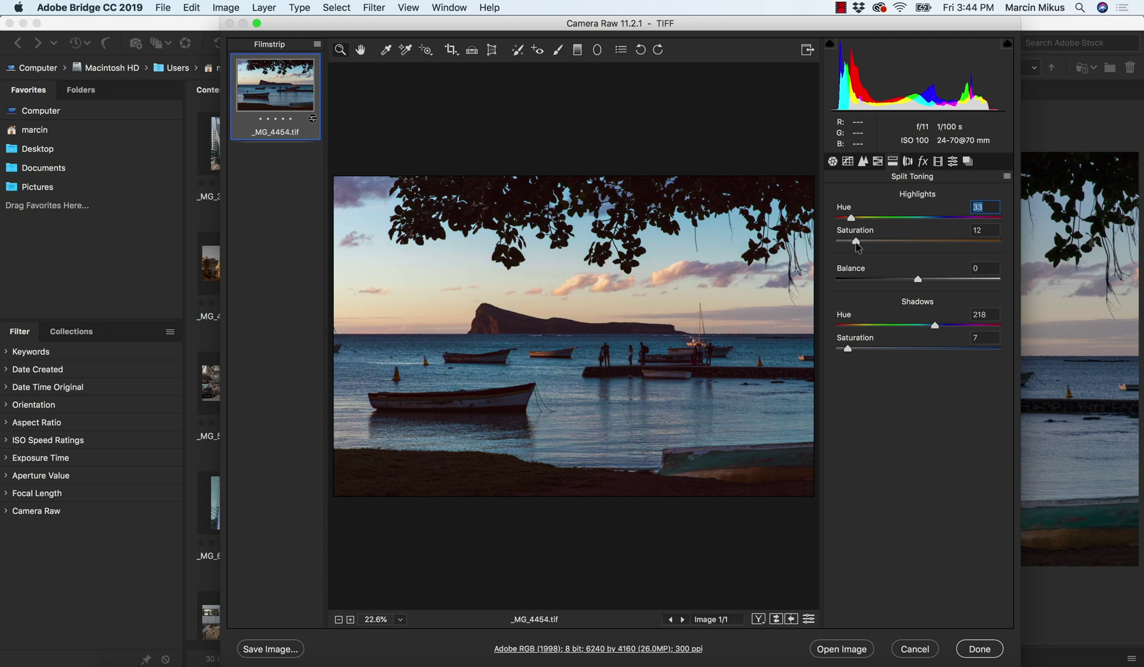
drag(857, 243, 881, 242)
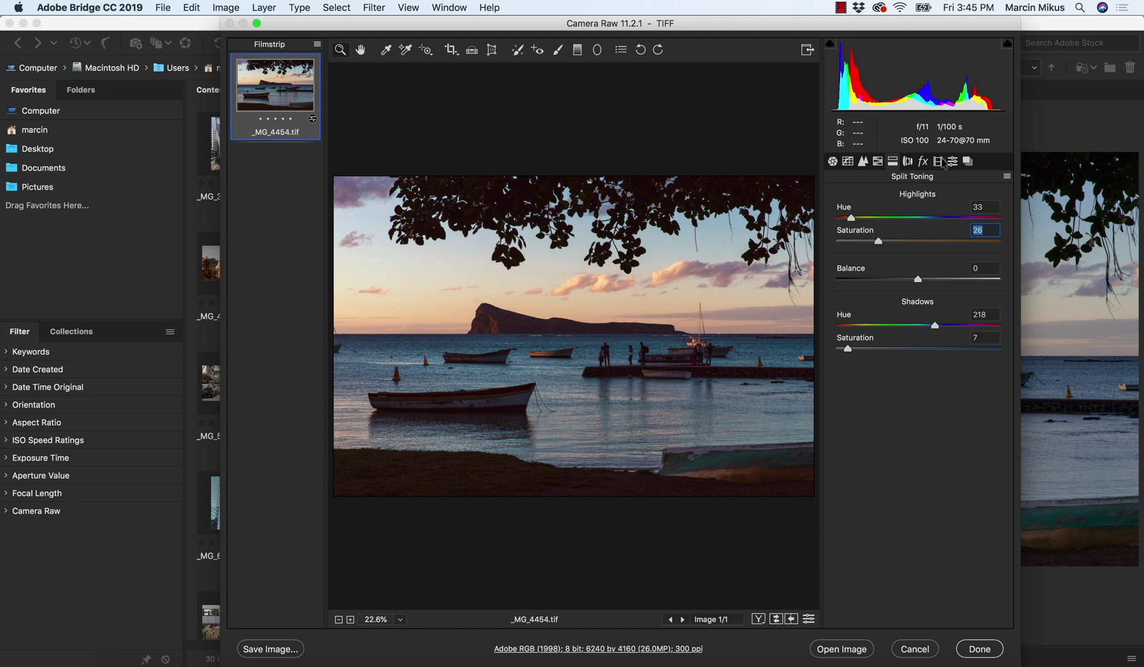
click(944, 163)
click(954, 160)
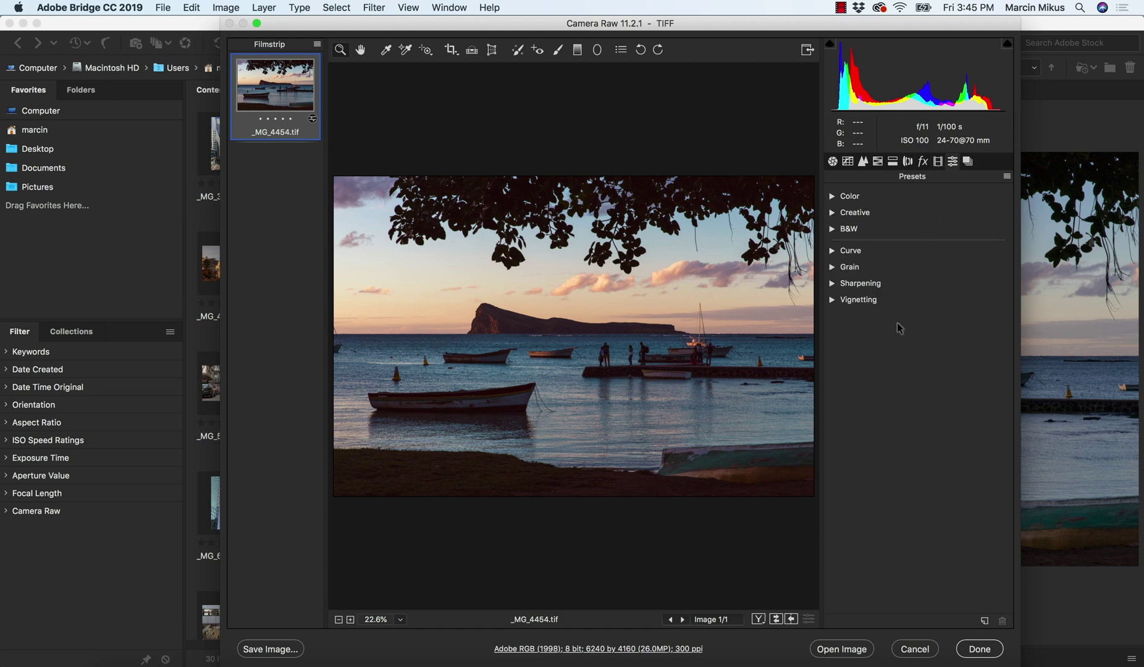
- Create a new profile named 'Mauritius' from the current settings, filed in the course profiles group
key(alt)
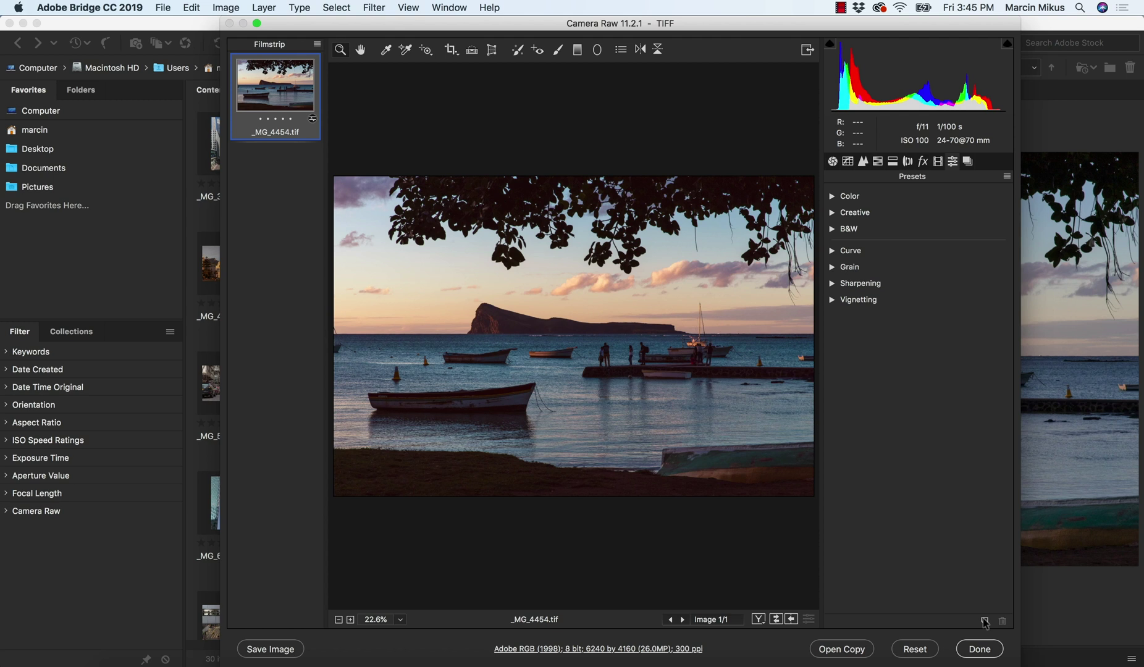
alt+click(984, 620)
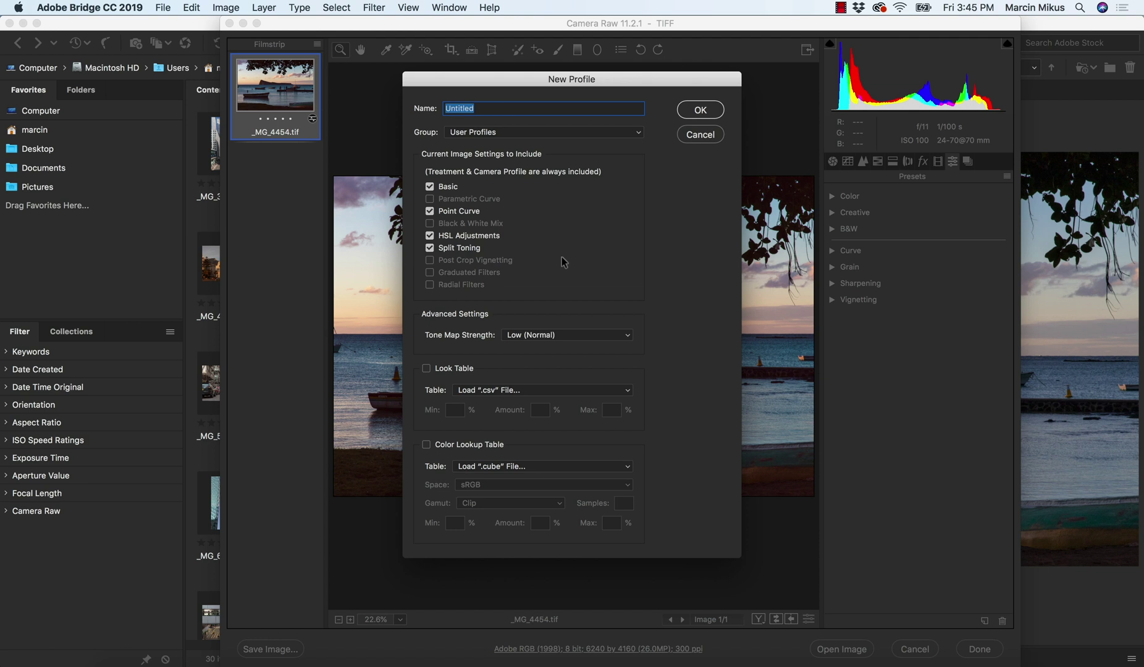
text(Orange Tale 2)
drag(504, 108, 453, 102)
text(Mauritius)
click(466, 134)
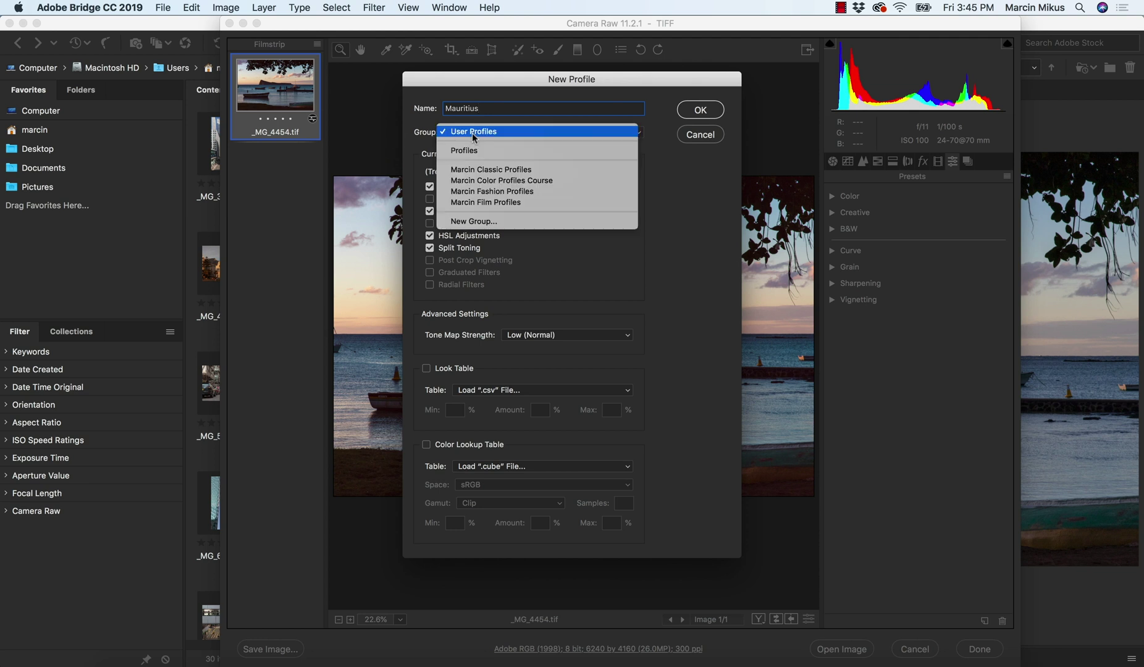
click(521, 180)
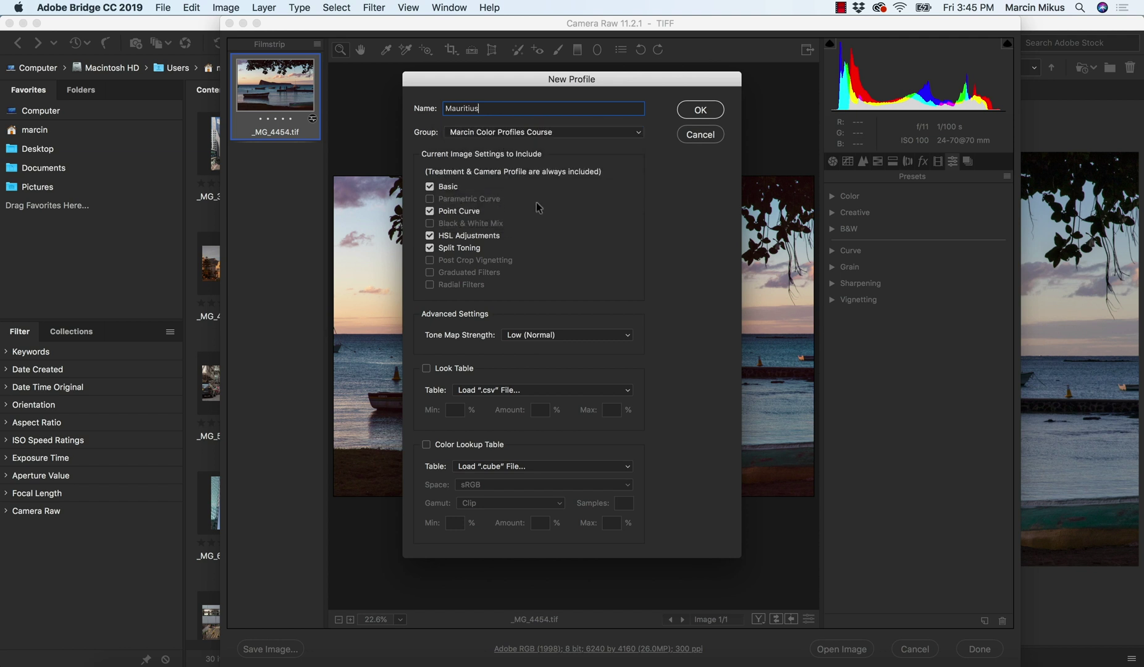
click(701, 110)
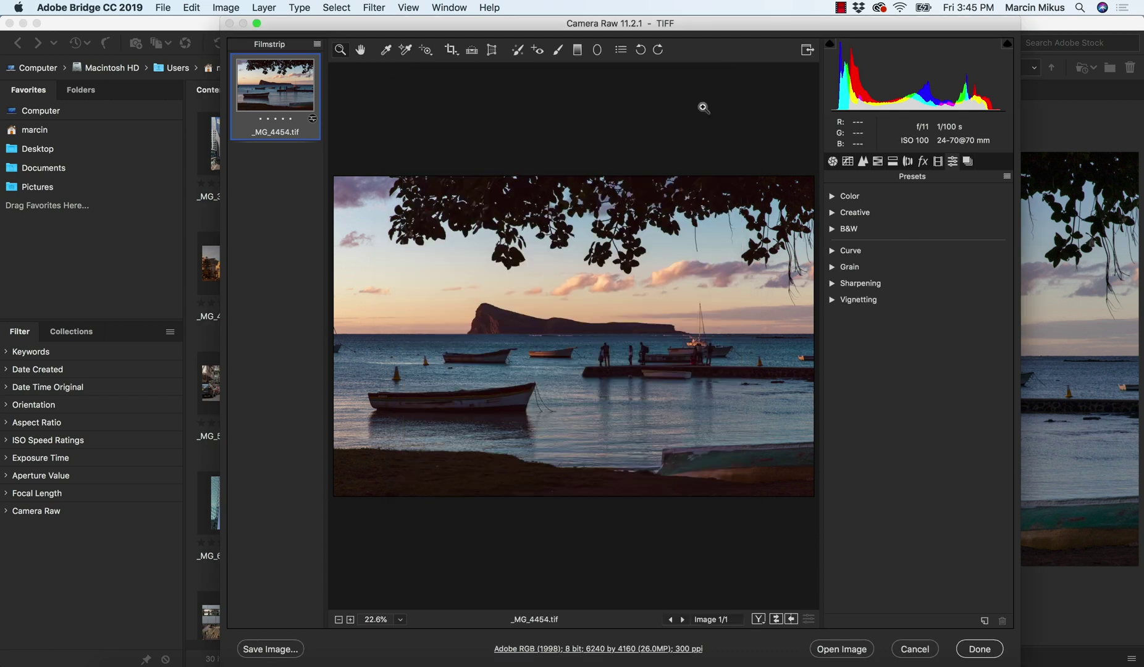
- Discard the edits, open _MG_4437.tif in Camera Raw and view the course group's profiles in the Profile Browser
click(915, 649)
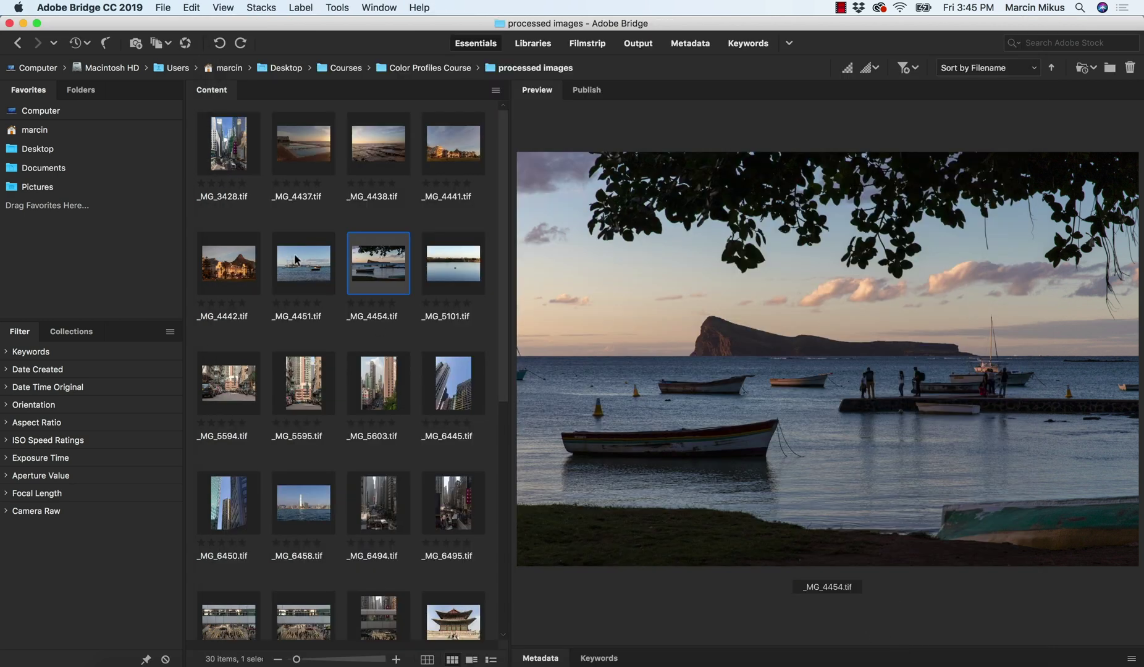
click(320, 156)
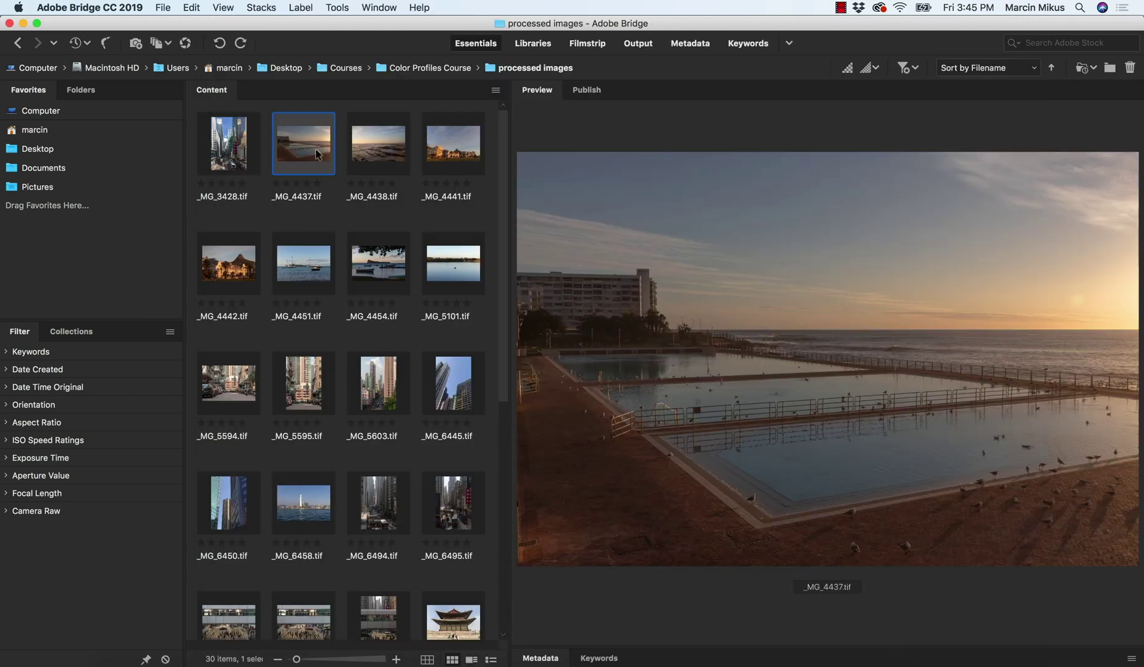
right_click(312, 147)
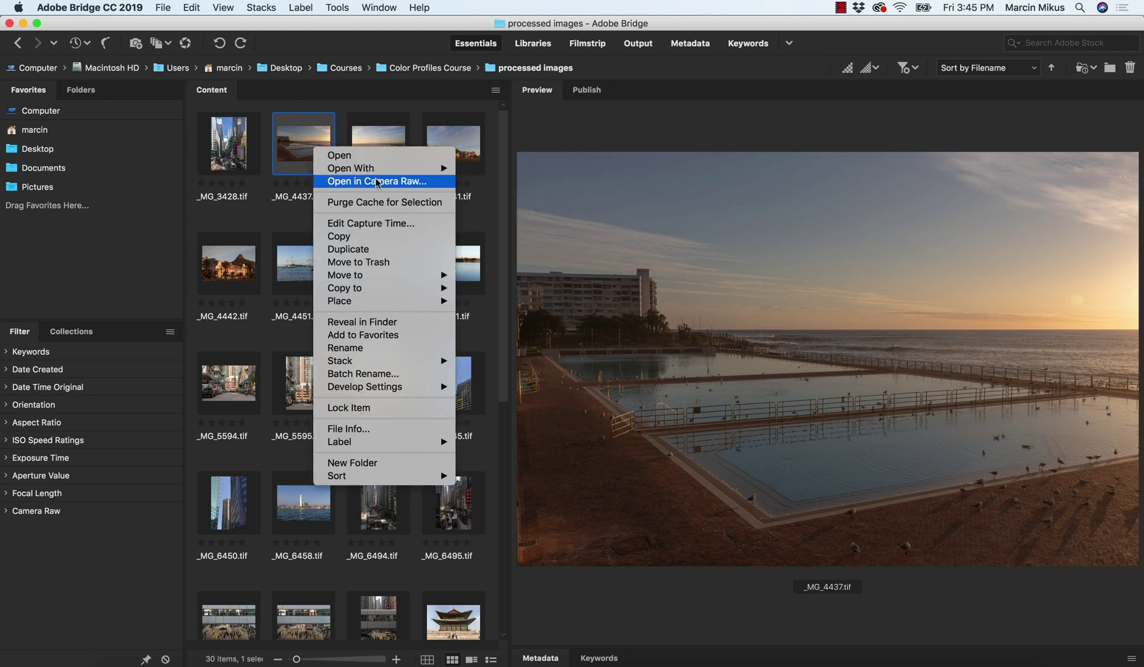
click(355, 181)
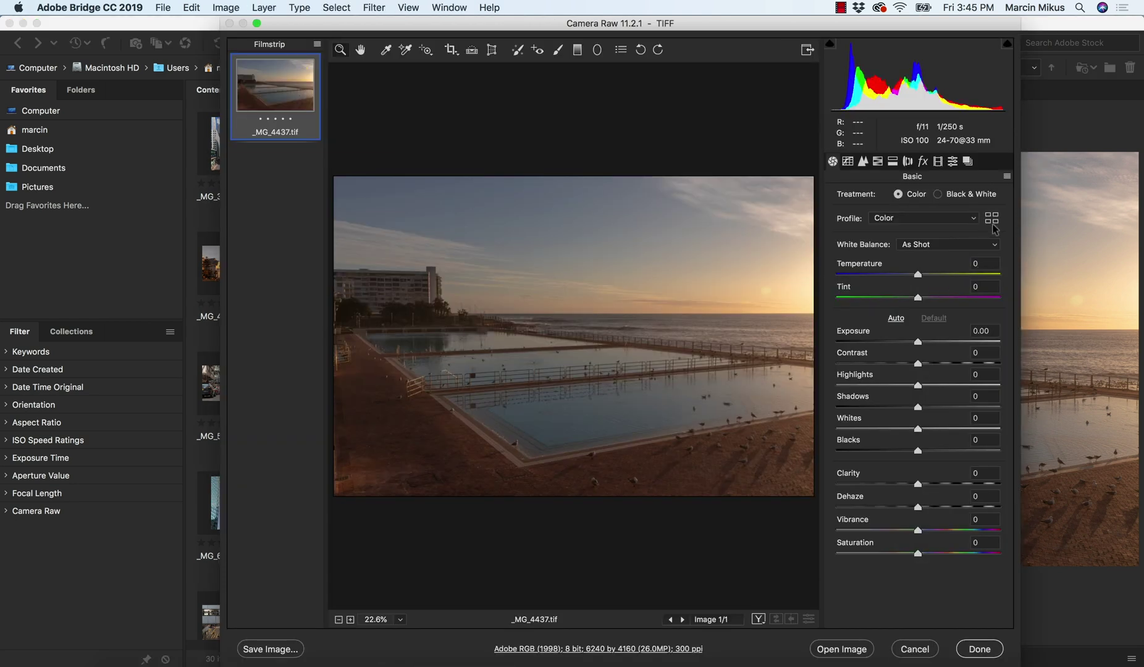
click(992, 218)
click(892, 469)
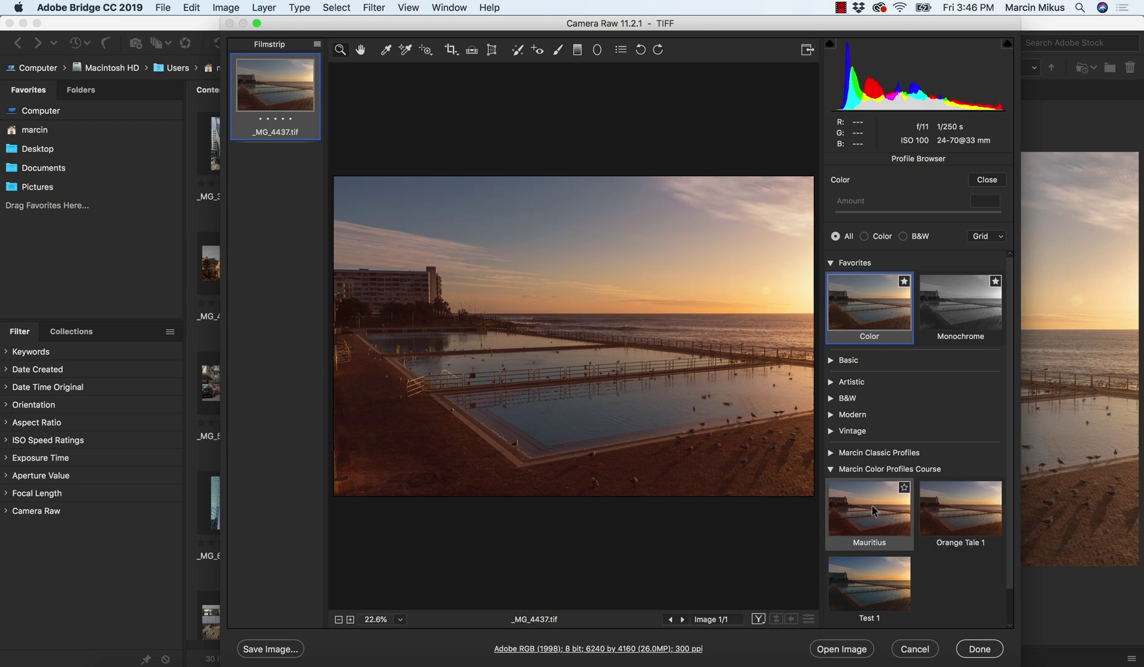
- Close Camera Raw and browse the thumbnails past _MG_6445, _MG_5594 and _MG_5101 to _MG_6647.tif
click(915, 648)
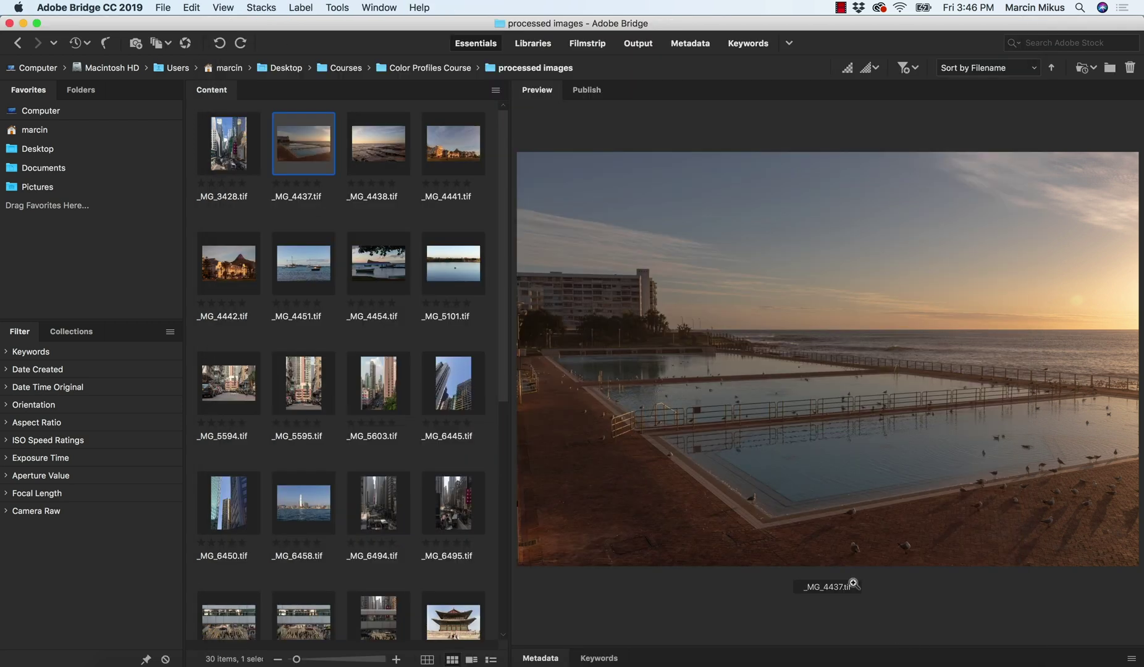
scroll(497, 290, down, 2)
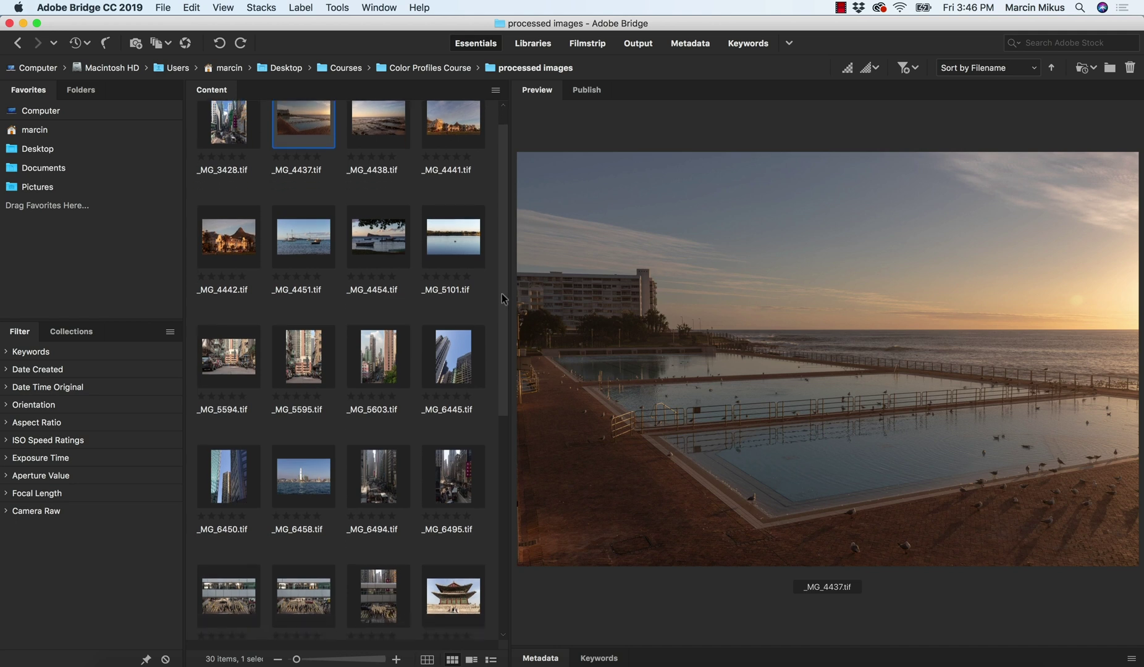
click(455, 335)
key(Left)
key(Left)
key(Left)
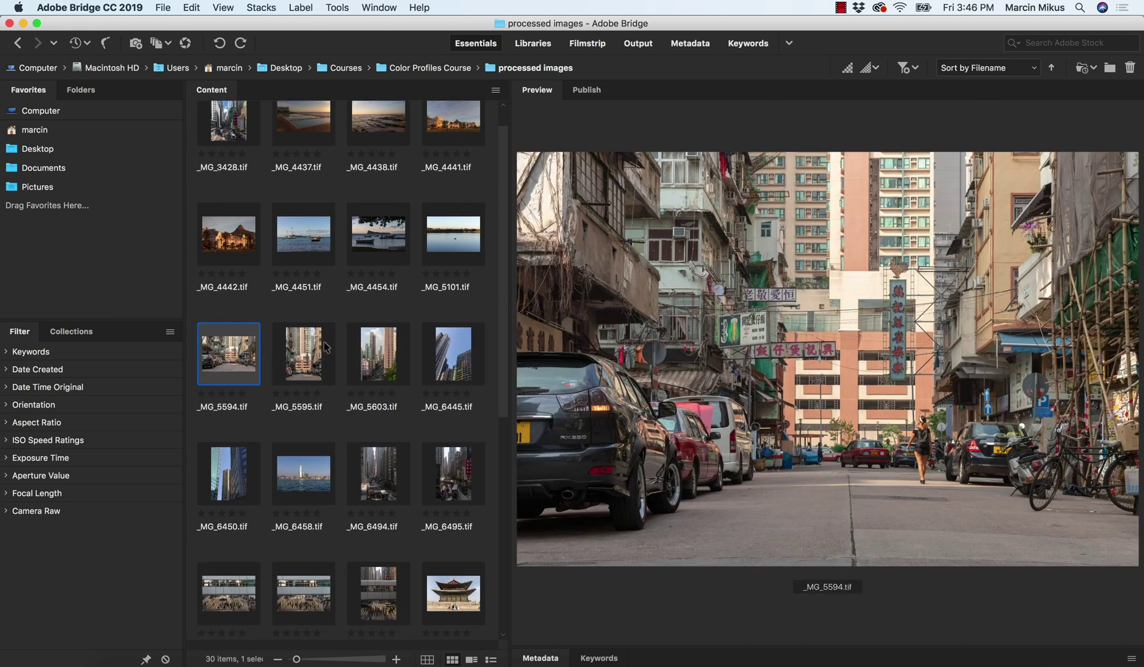
scroll(506, 306, down, 2)
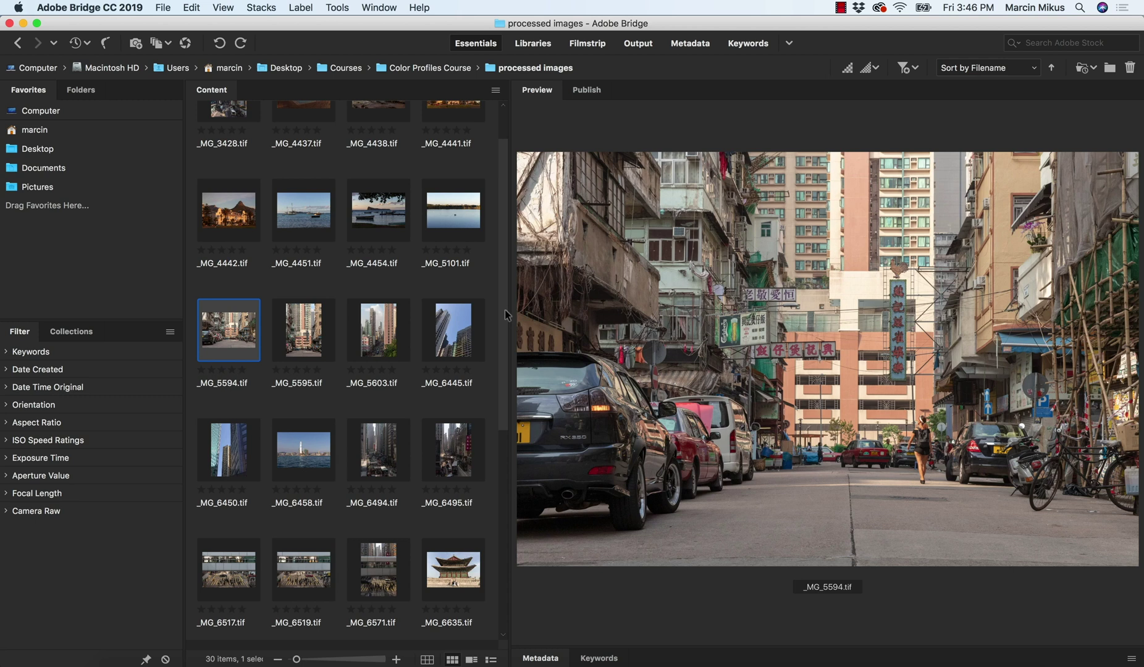
scroll(505, 315, down, 1)
click(462, 205)
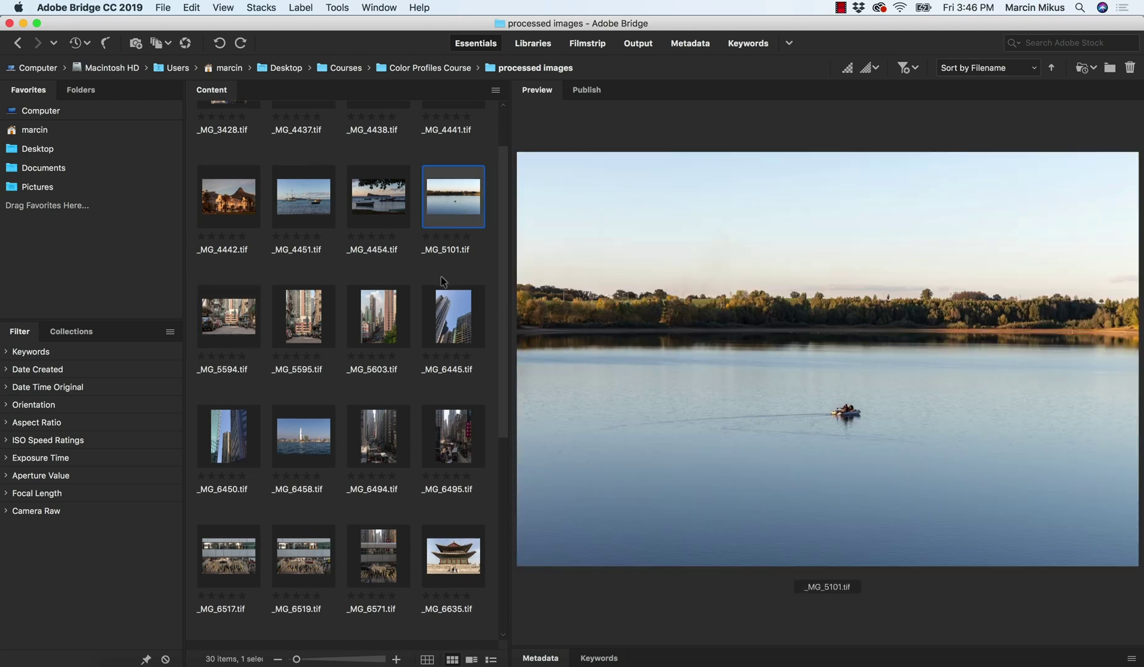
scroll(503, 361, down, 3)
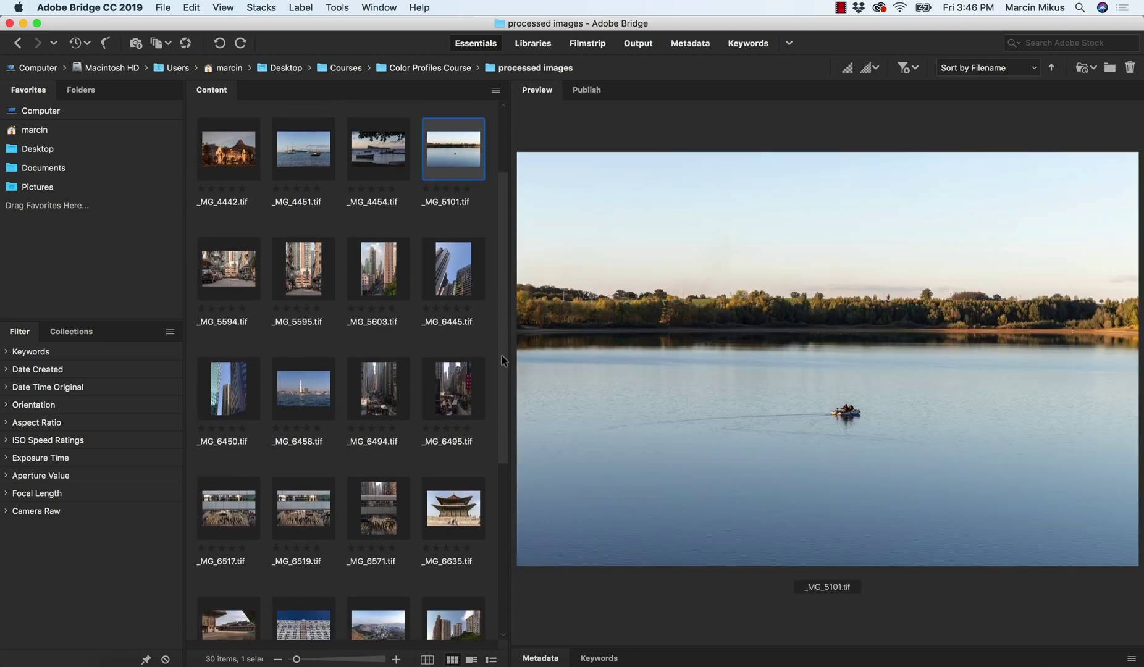
scroll(502, 364, down, 2)
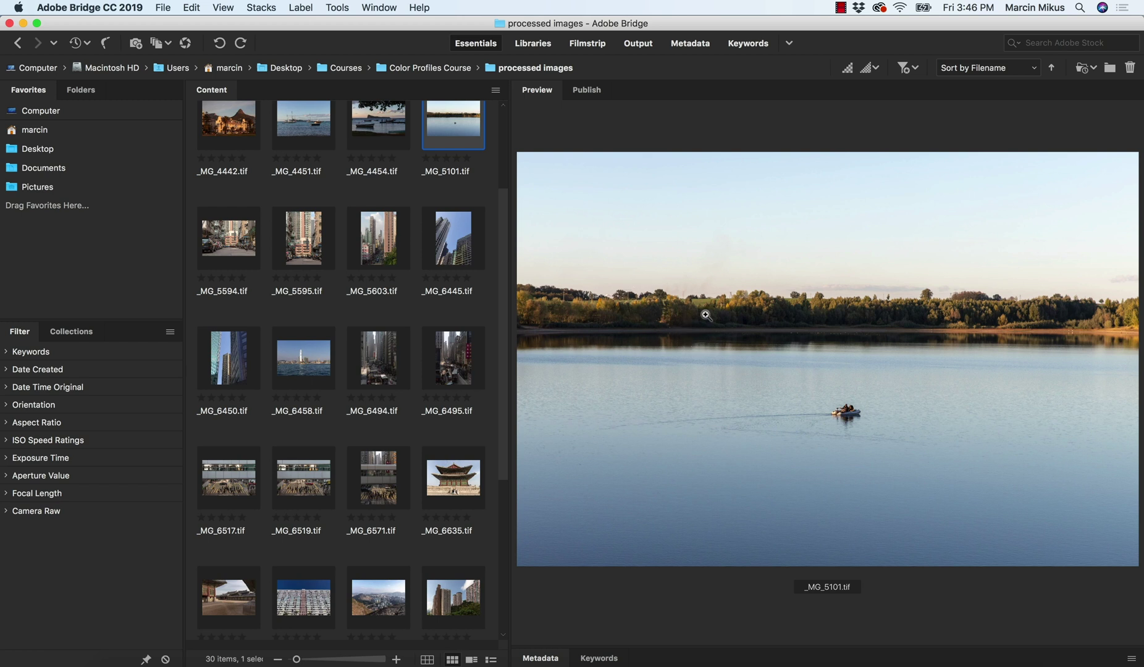
scroll(503, 337, up, 1)
scroll(504, 337, up, 5)
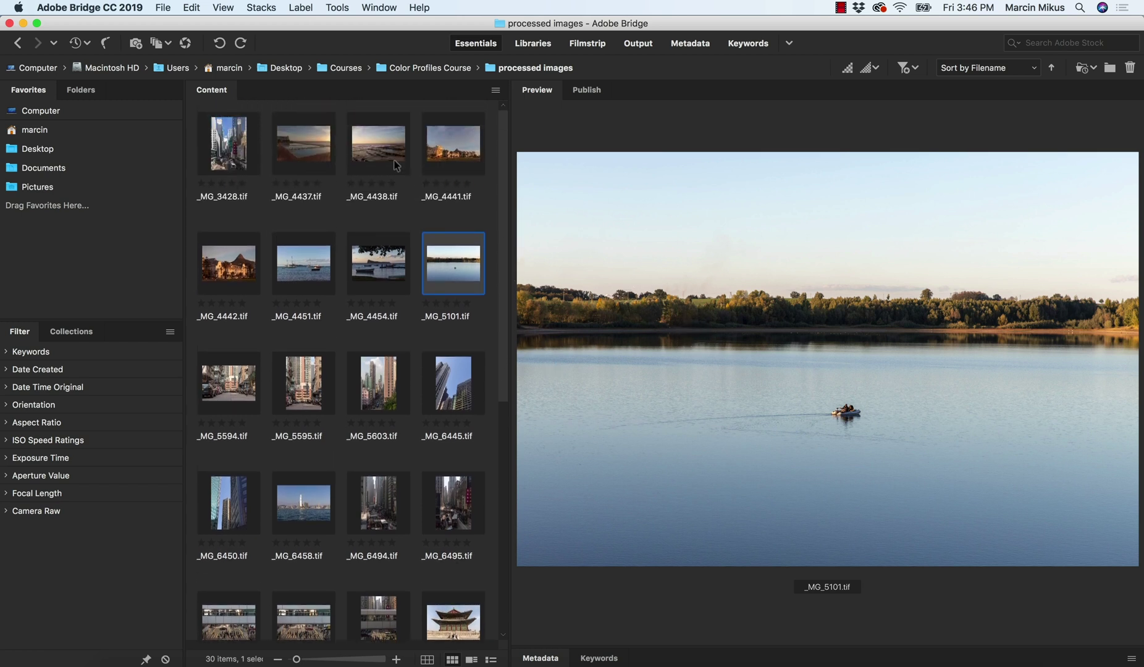
scroll(501, 278, down, 7)
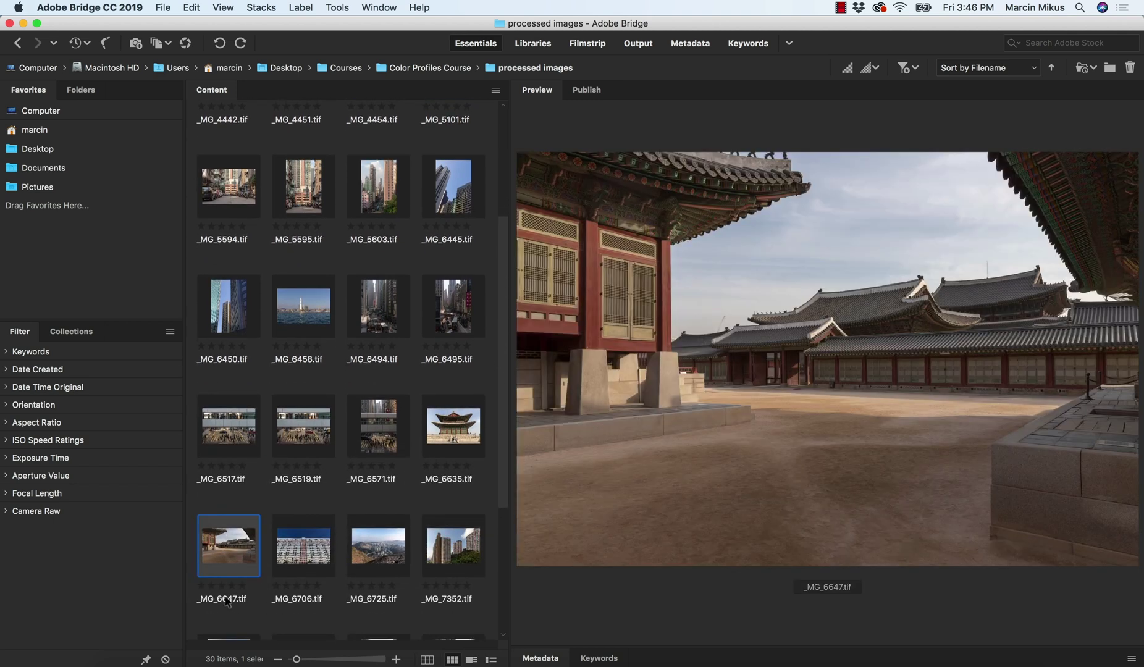
- Open _MG_6647.tif in Camera Raw and set Contrast to +40
right_click(227, 539)
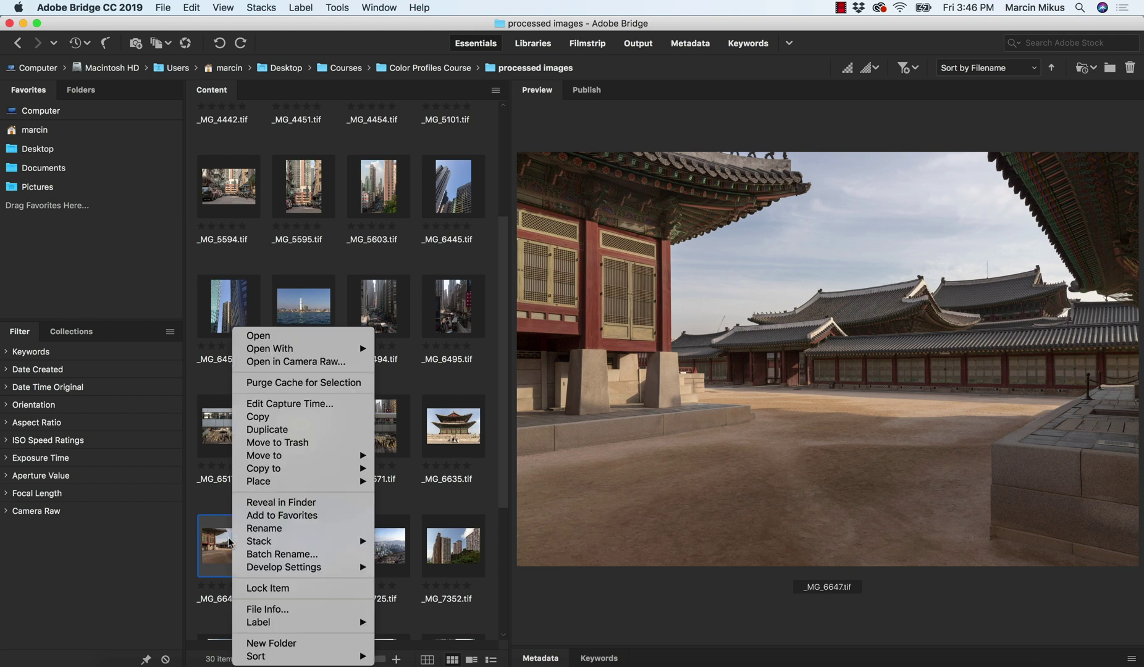
click(309, 363)
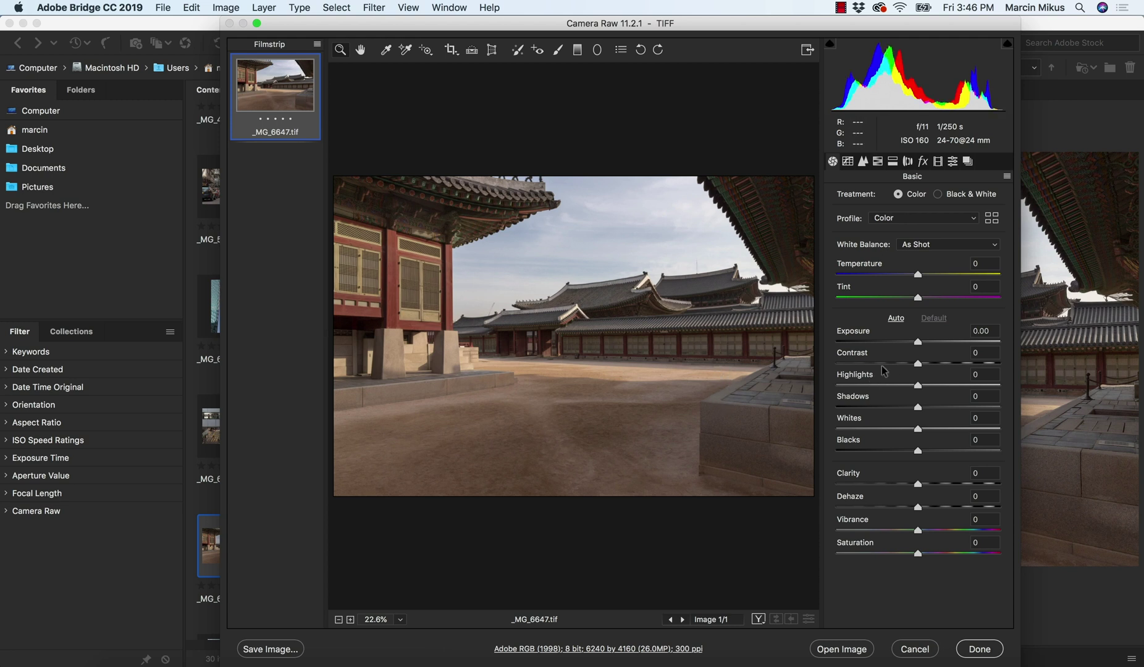
drag(923, 367, 950, 365)
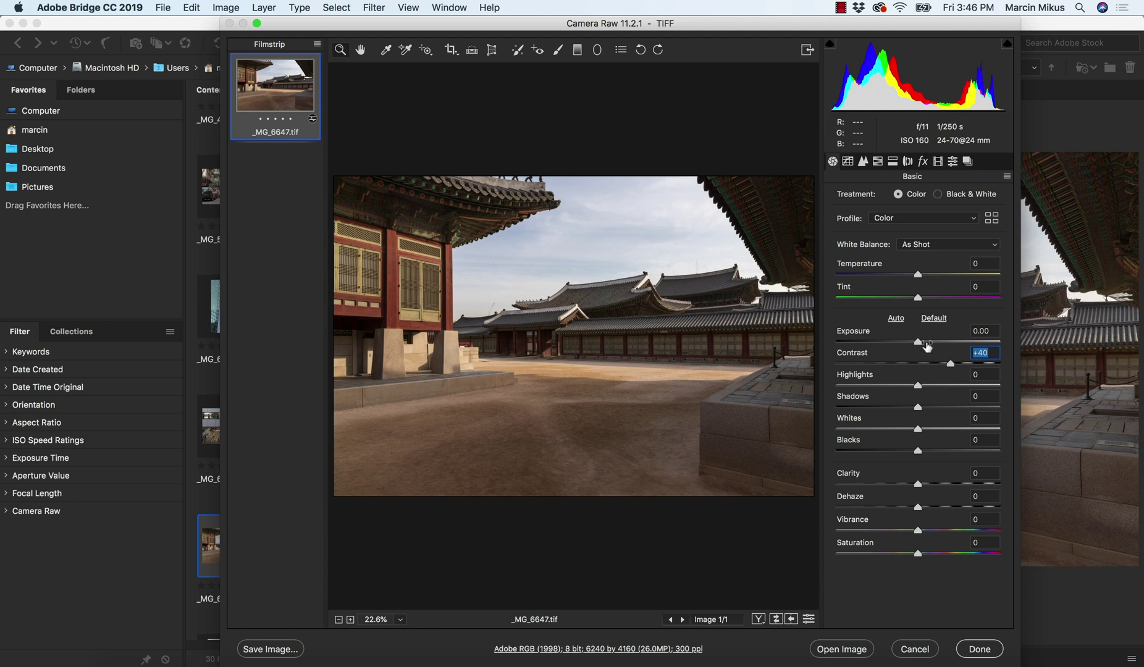
- Pull the RGB point curve's black and white endpoints inward, keeping the black point at pure black
click(848, 162)
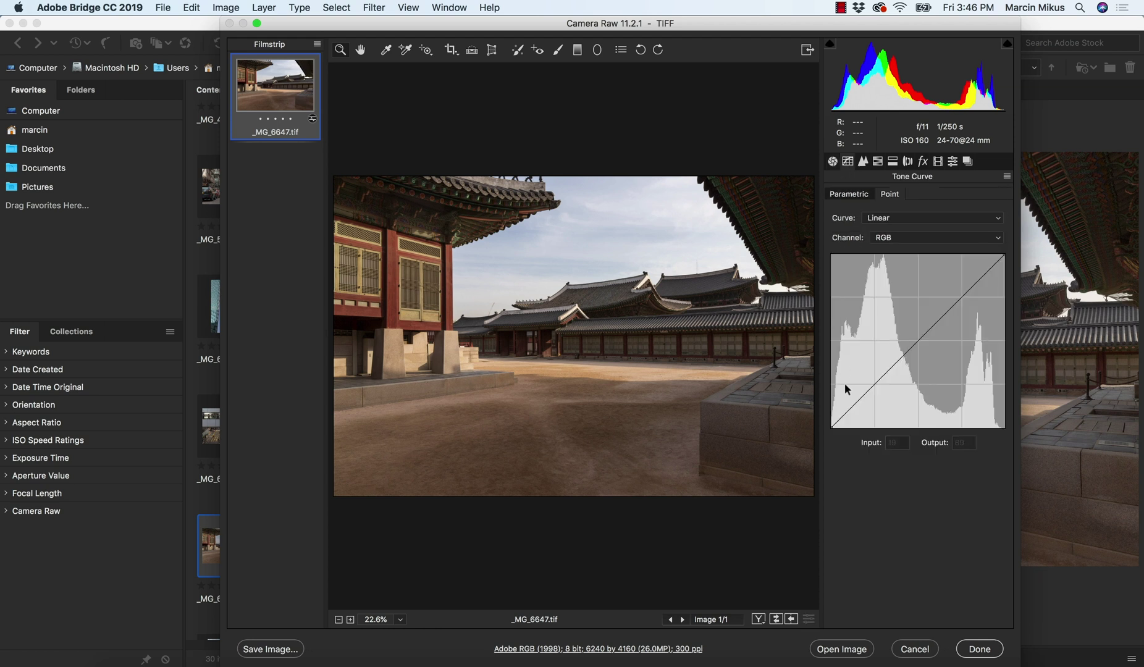
drag(833, 422, 839, 421)
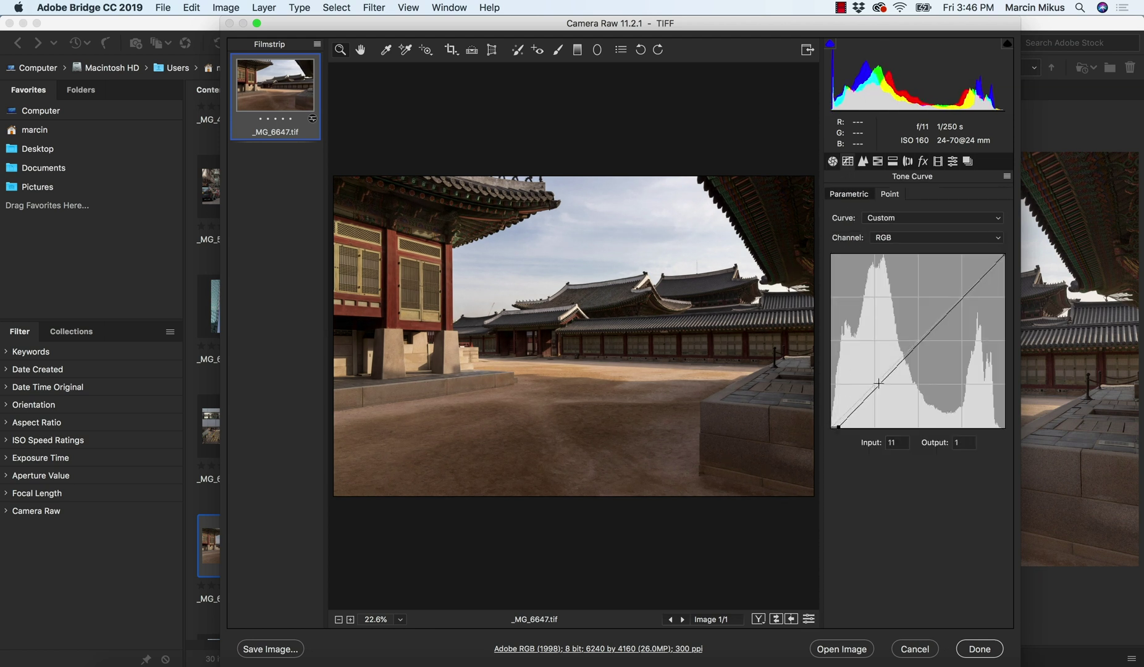
drag(996, 257, 987, 256)
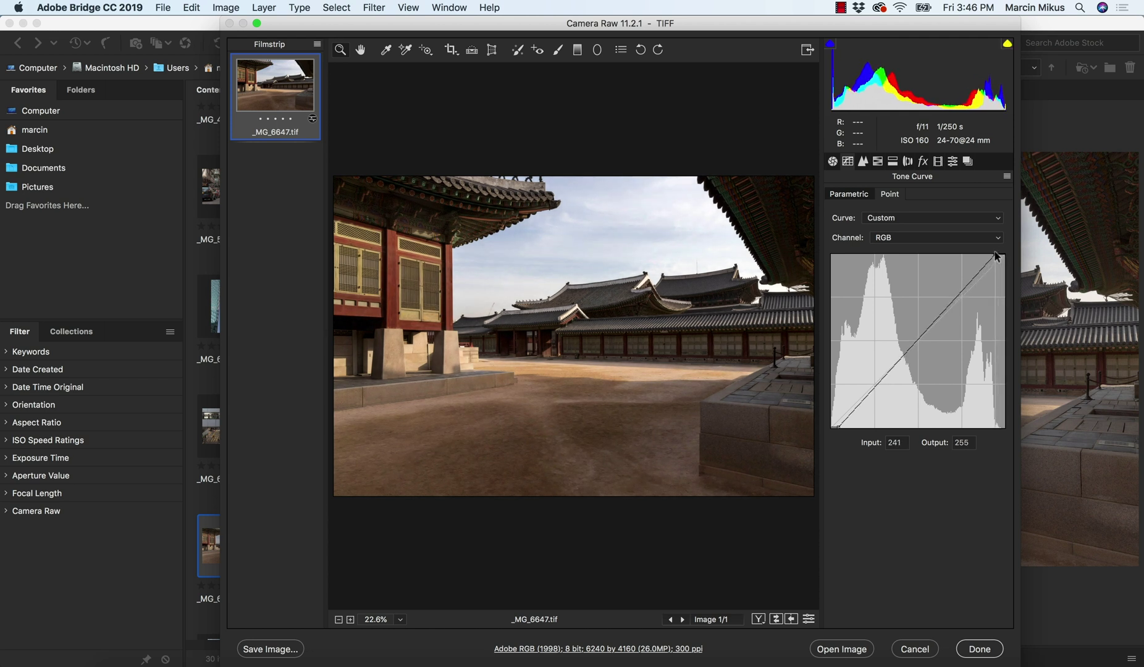
drag(839, 425, 839, 434)
- On the Red channel curve, raise the black output to 12 and lower the white output to 248
click(887, 238)
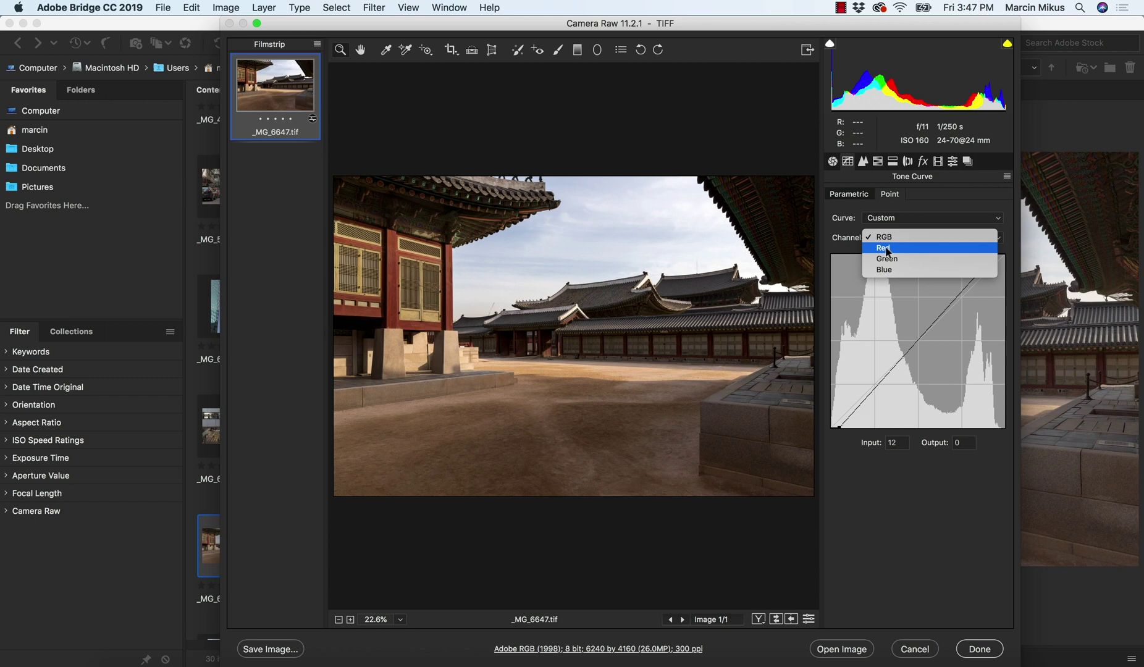
click(888, 249)
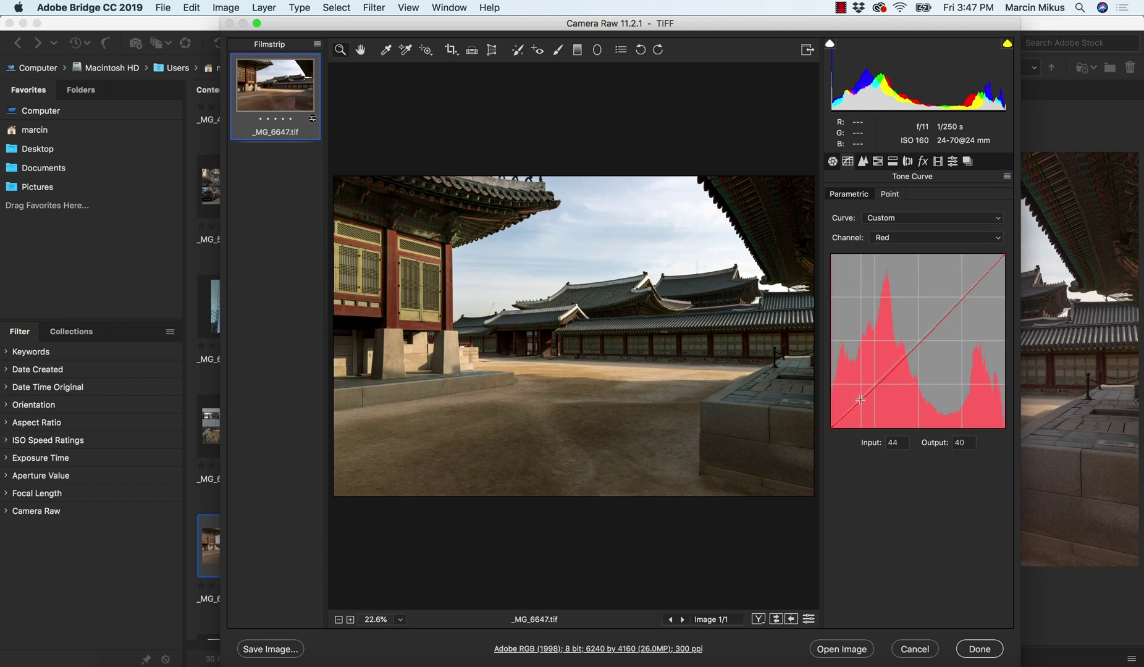
drag(862, 400, 890, 483)
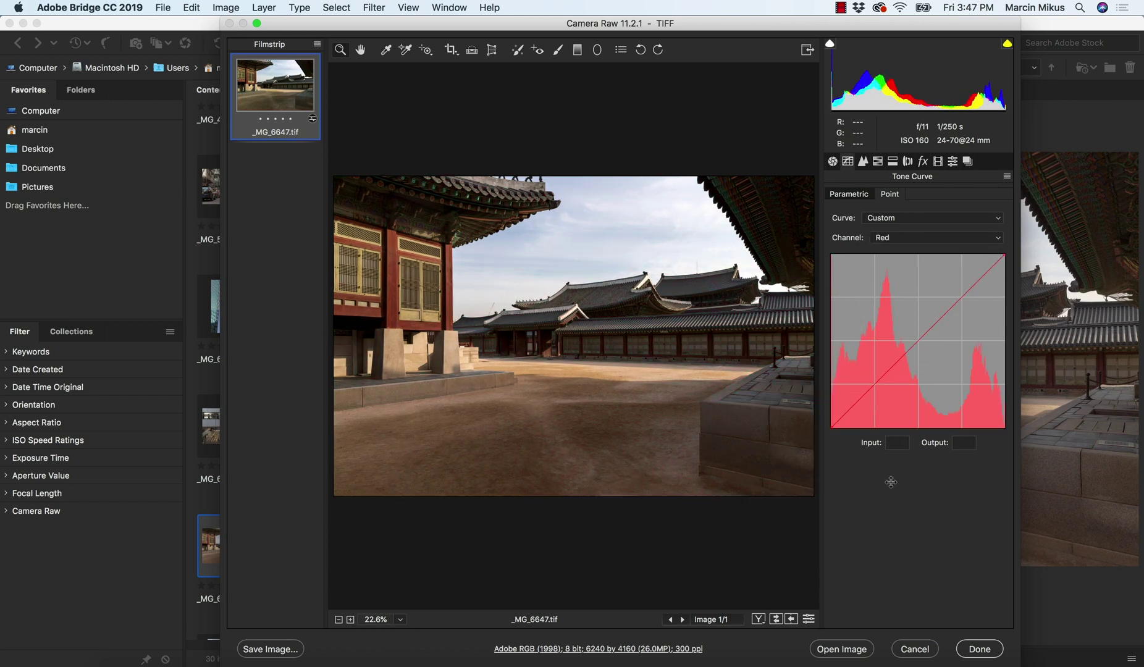
drag(833, 426, 832, 419)
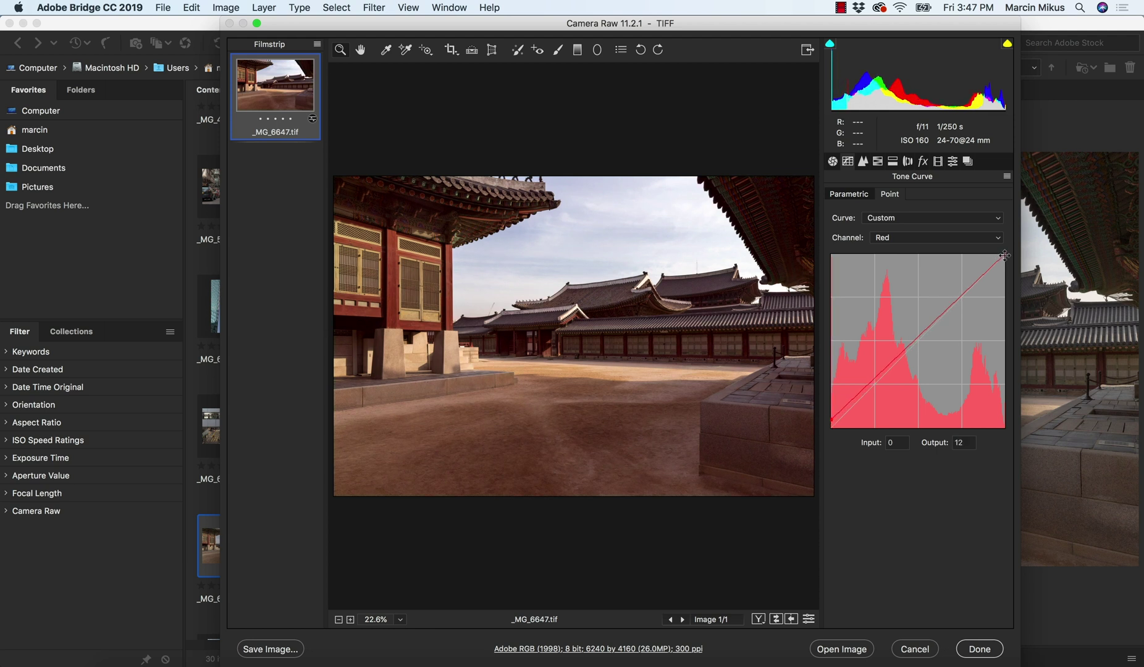
drag(1005, 255, 1007, 260)
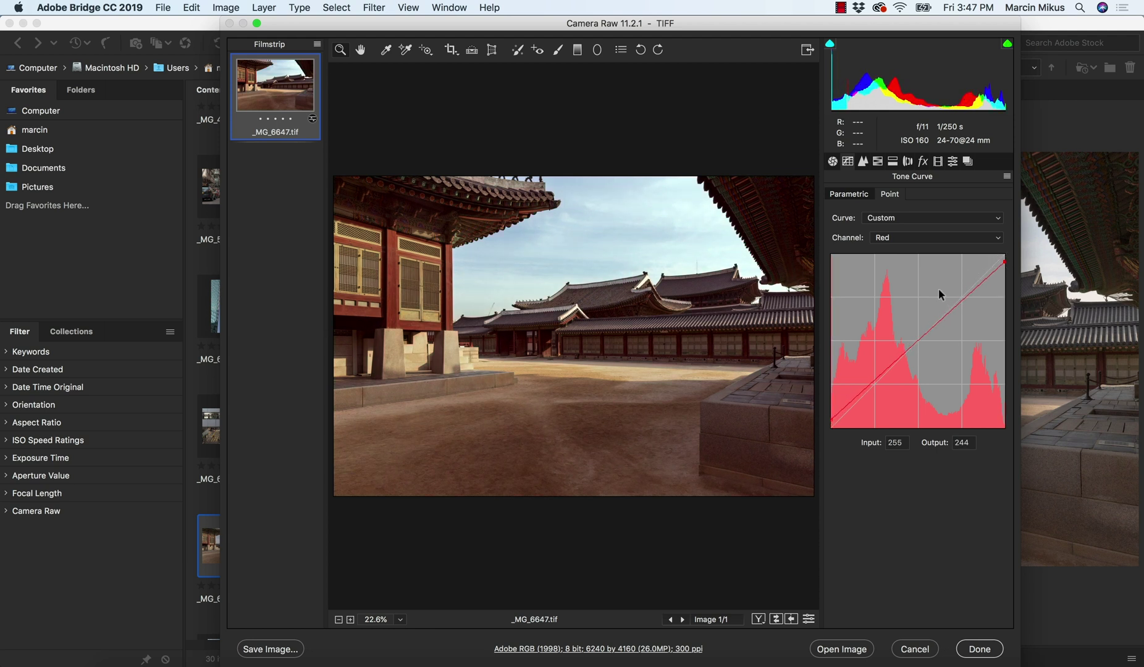
drag(1004, 262, 1005, 258)
- Set Blues saturation to +33 and darken the Blues luminance slightly
click(878, 161)
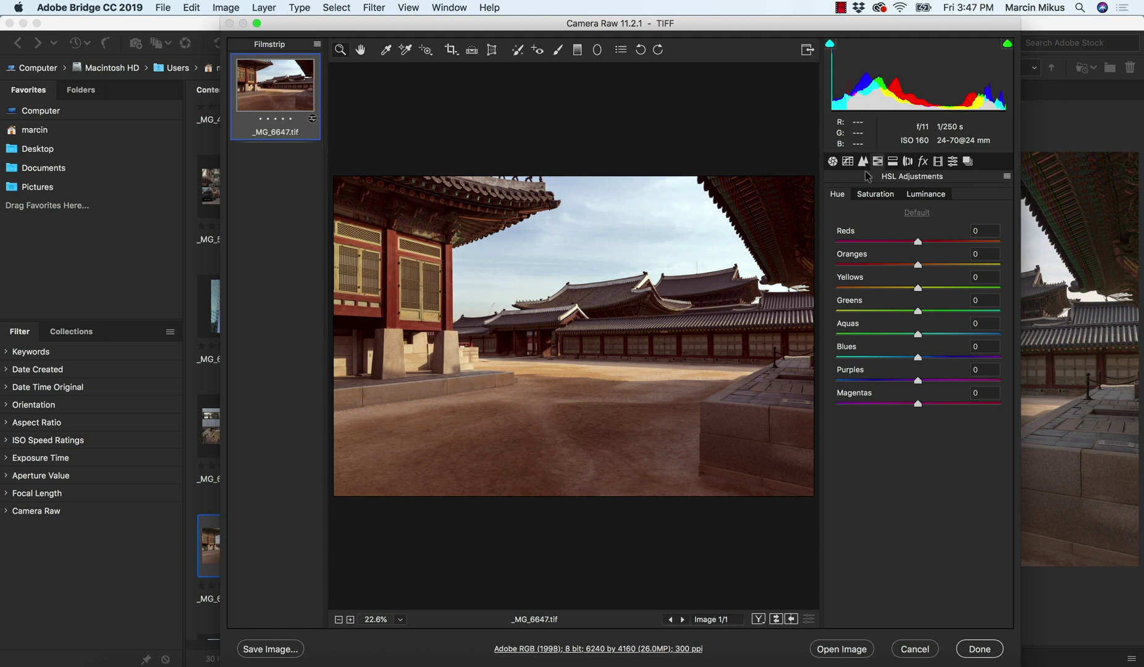
click(885, 196)
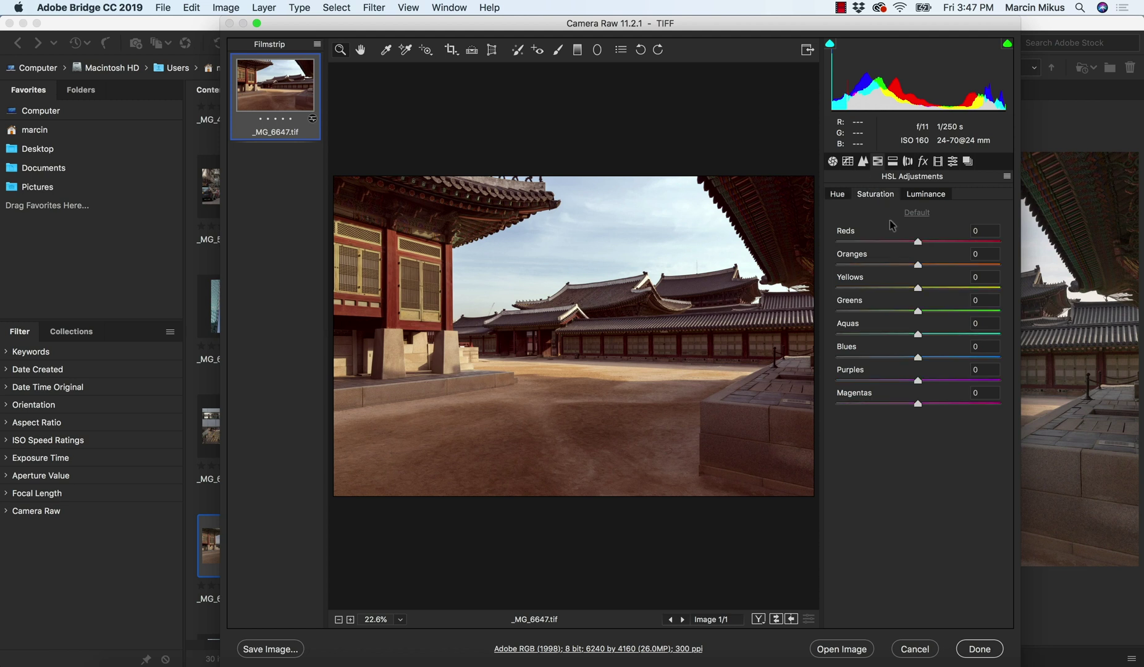
click(943, 357)
click(927, 194)
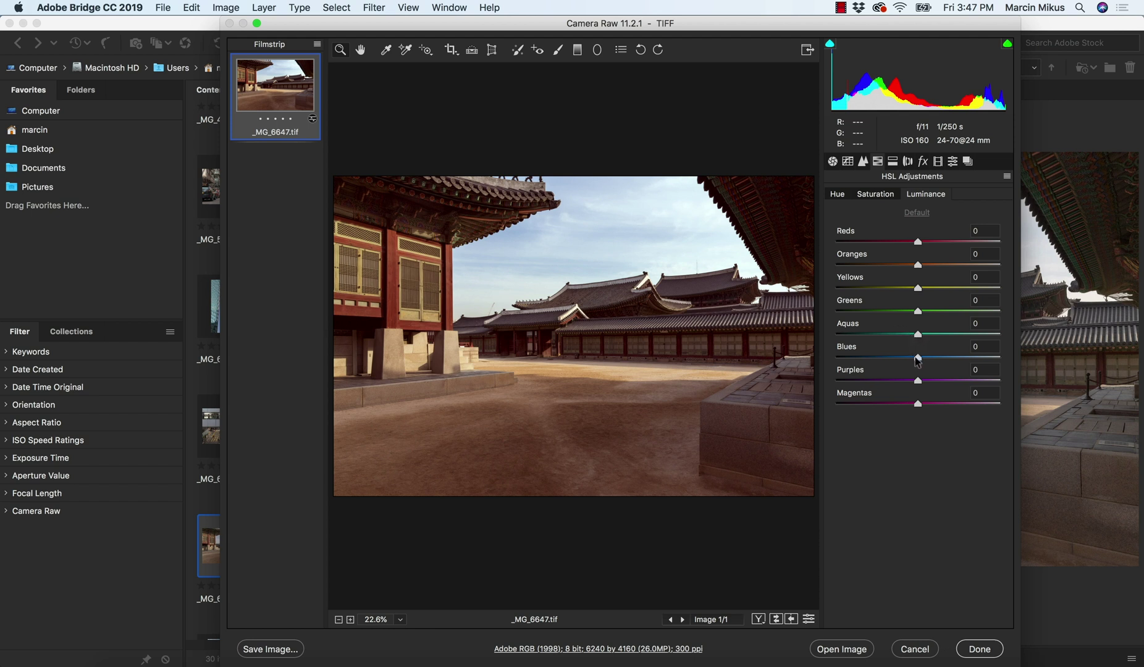
drag(918, 361, 910, 360)
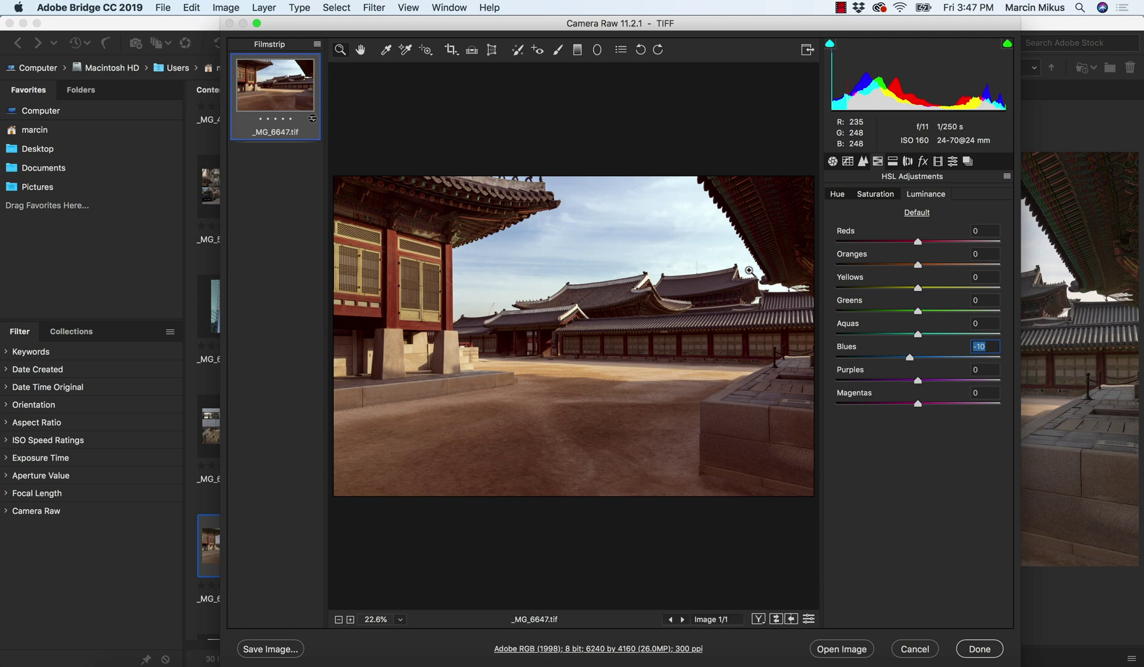
- Nudge the Blues hue to a small negative value, then show the Presets list
click(875, 195)
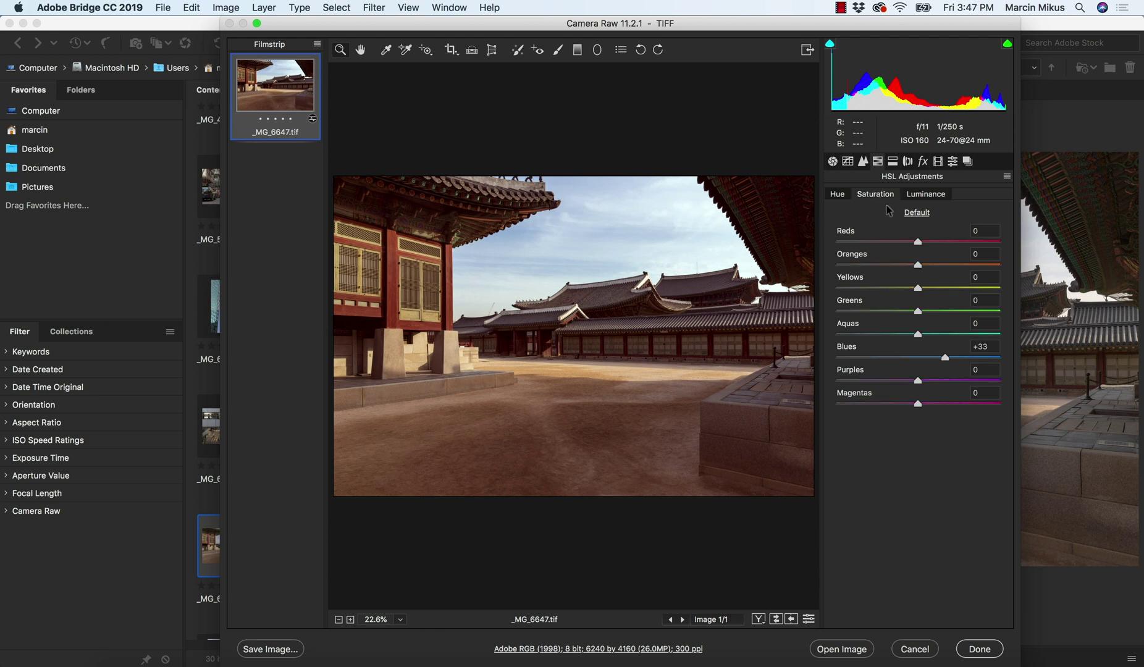
click(837, 194)
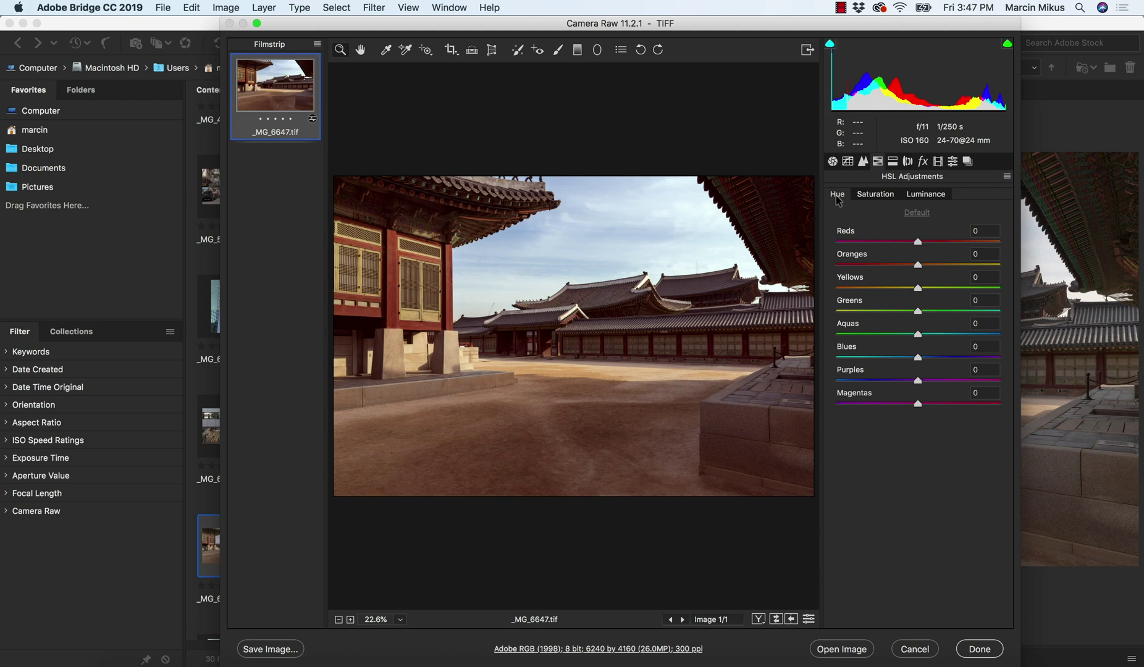
click(915, 364)
drag(914, 364, 912, 366)
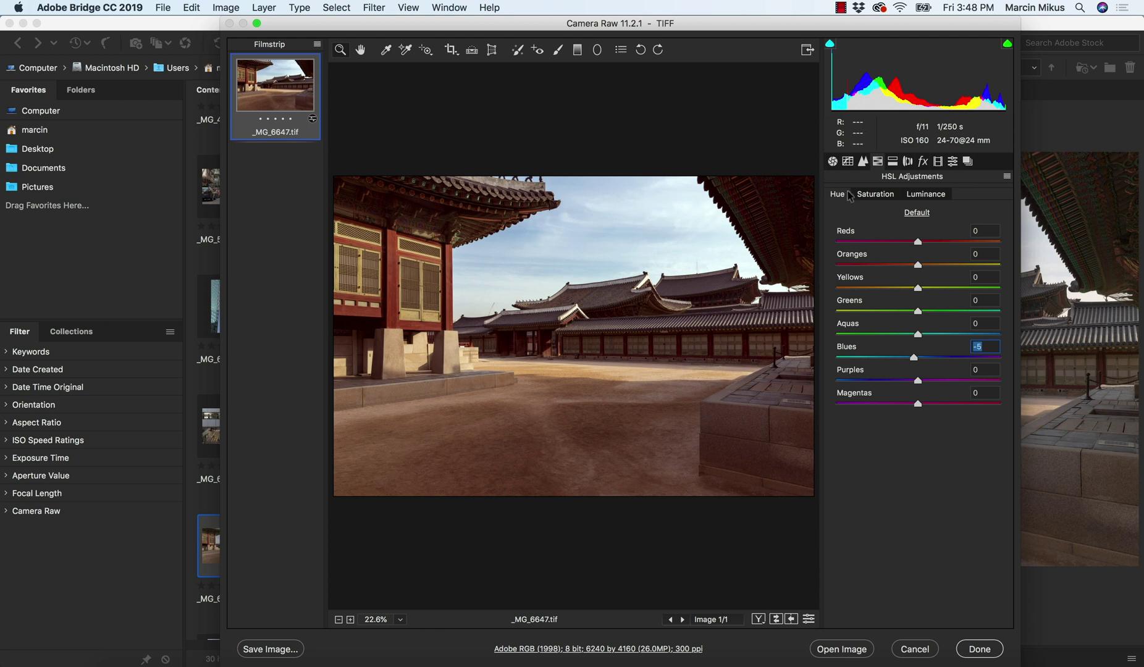
click(953, 162)
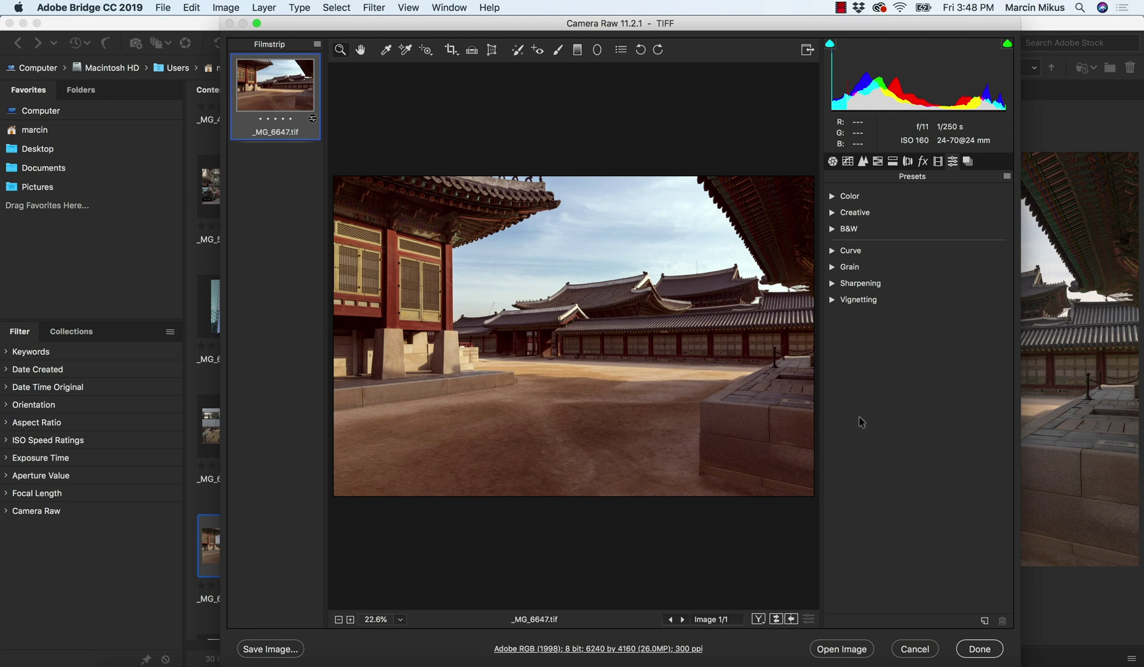
- Tint highlights blue (hue 219, saturation 16) and shadows warm (hue 32, saturation 11)
click(878, 162)
click(893, 162)
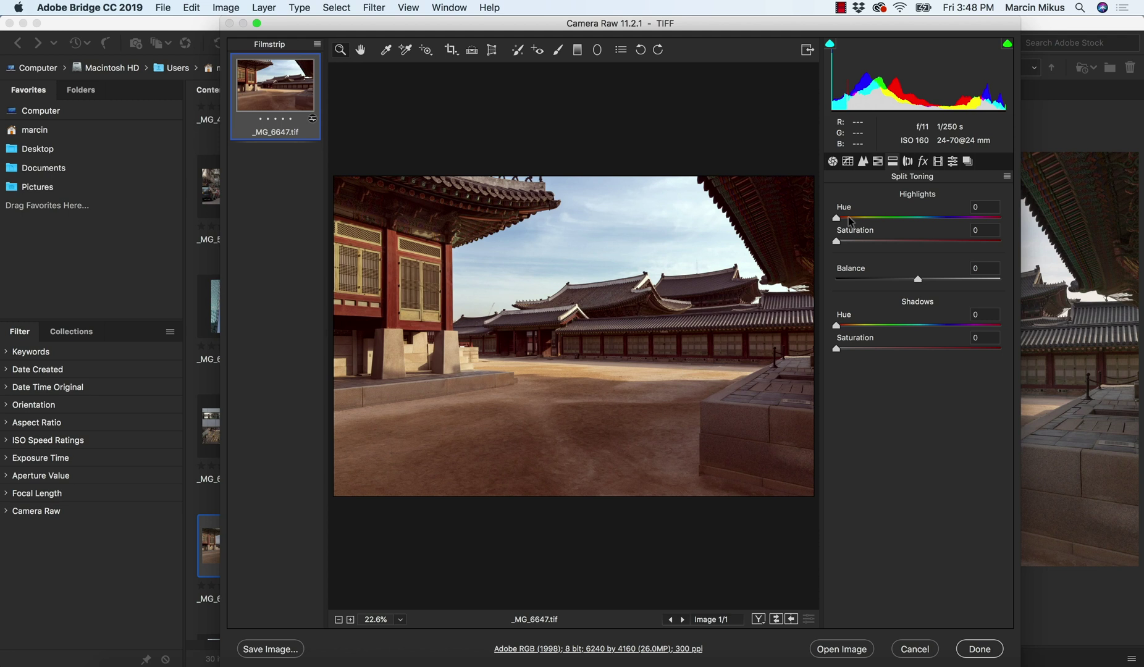
drag(849, 219, 935, 218)
click(863, 242)
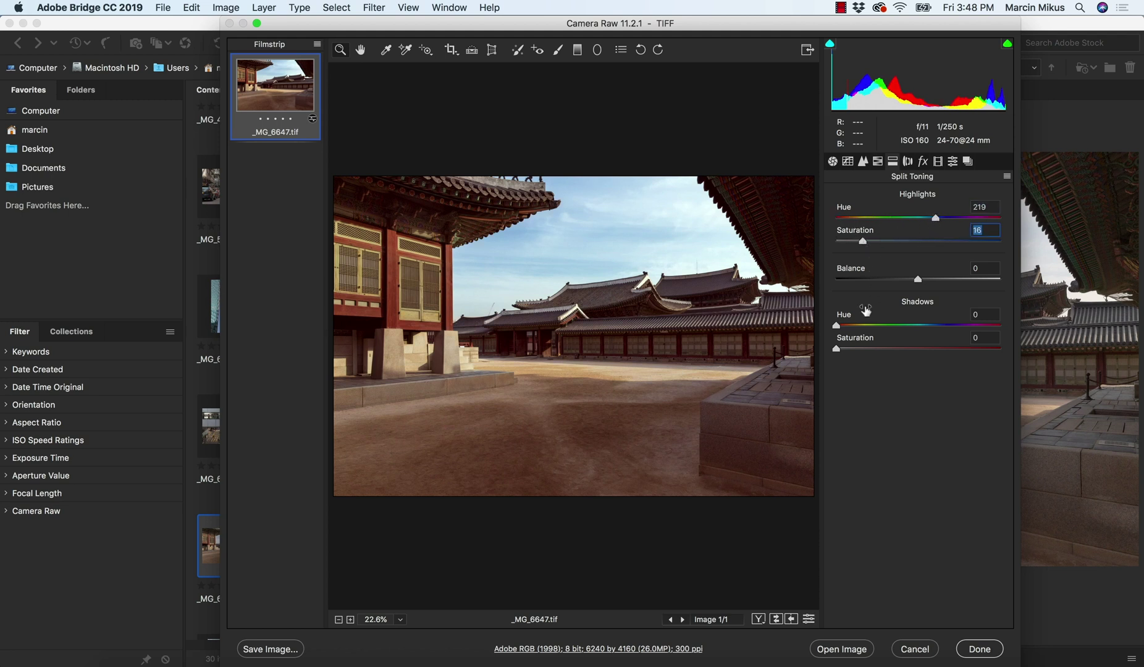
click(851, 326)
click(854, 348)
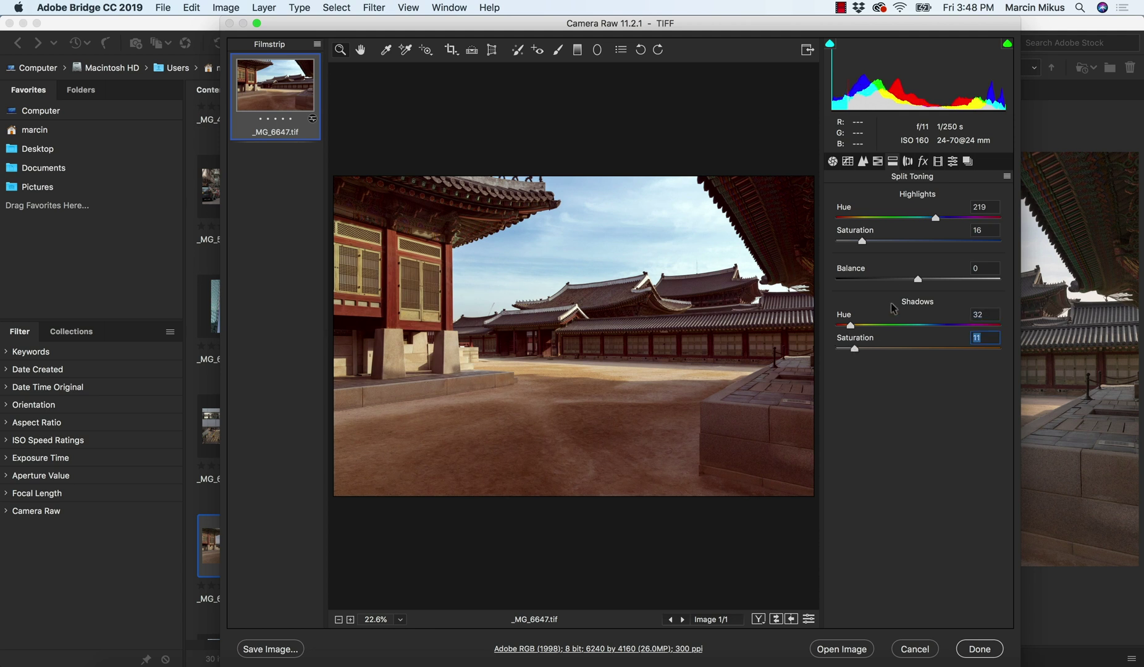
click(953, 161)
key(alt)
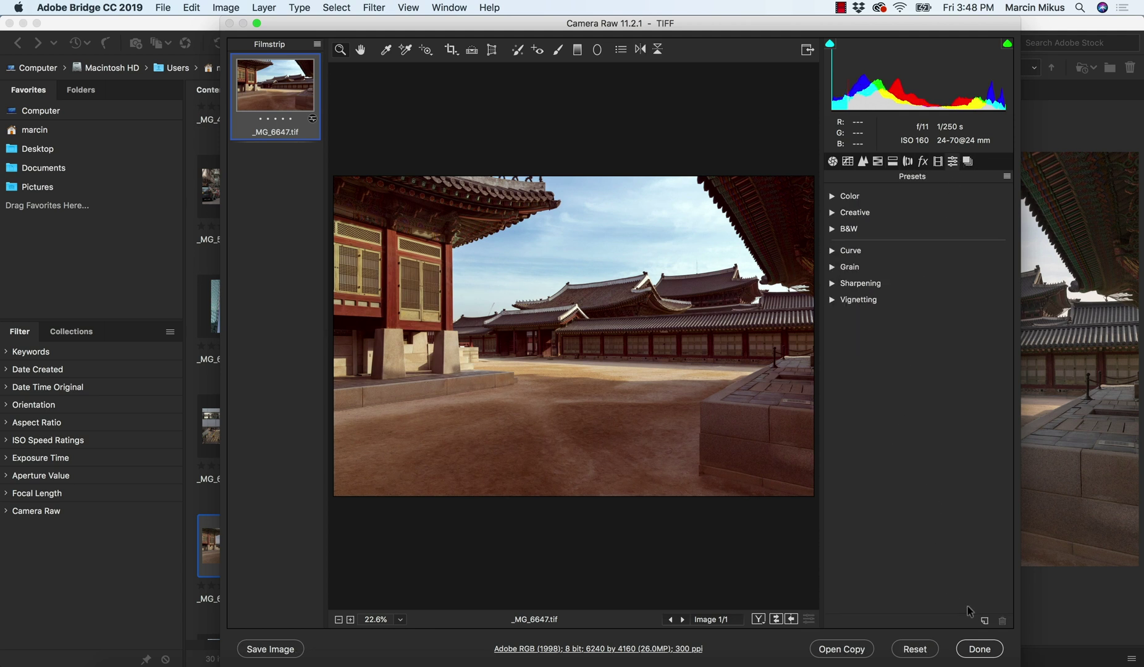
- Save the look as profile 'Orange Tale 2' in the course group, then close Camera Raw without keeping edits
alt+click(984, 621)
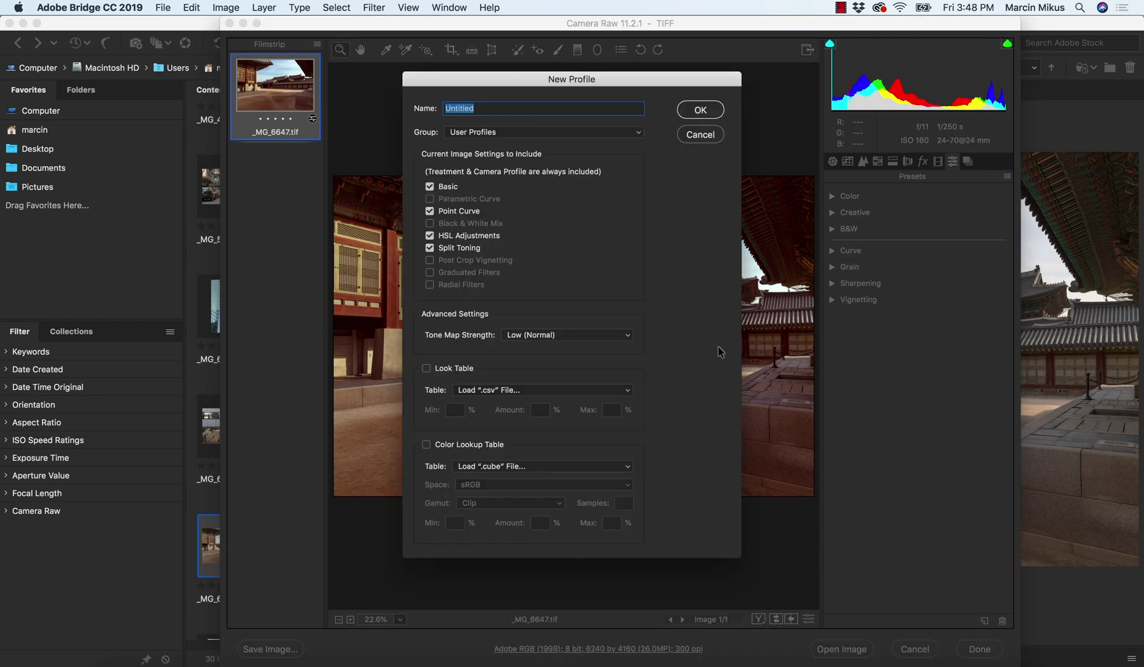
text(Orange Tale 2)
click(482, 132)
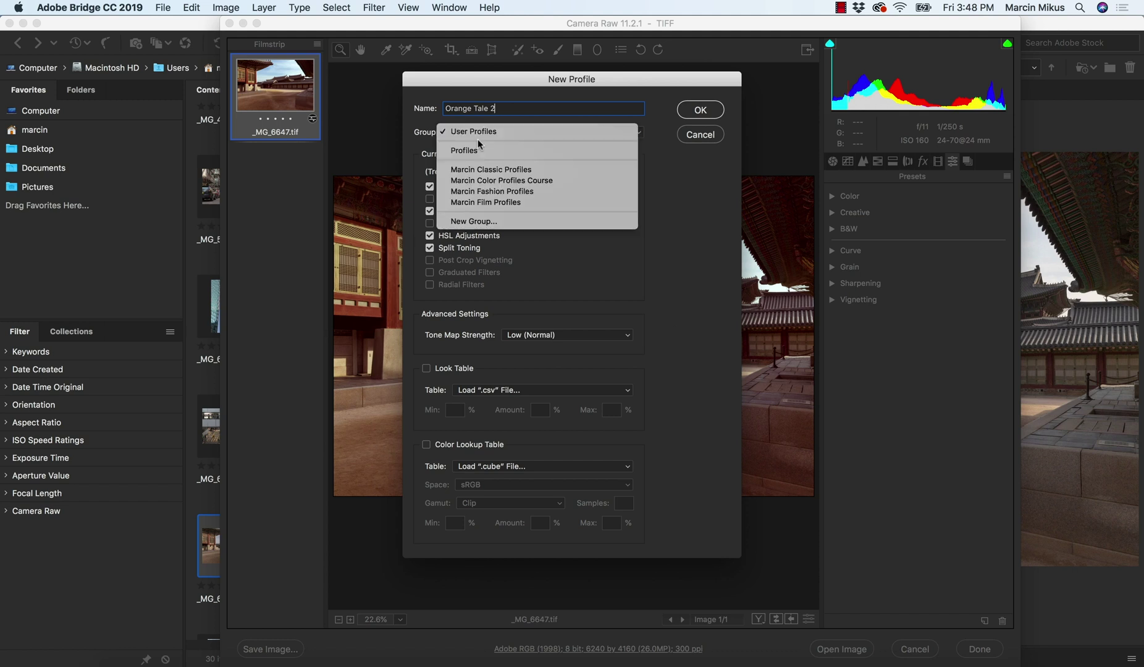
click(487, 187)
click(700, 110)
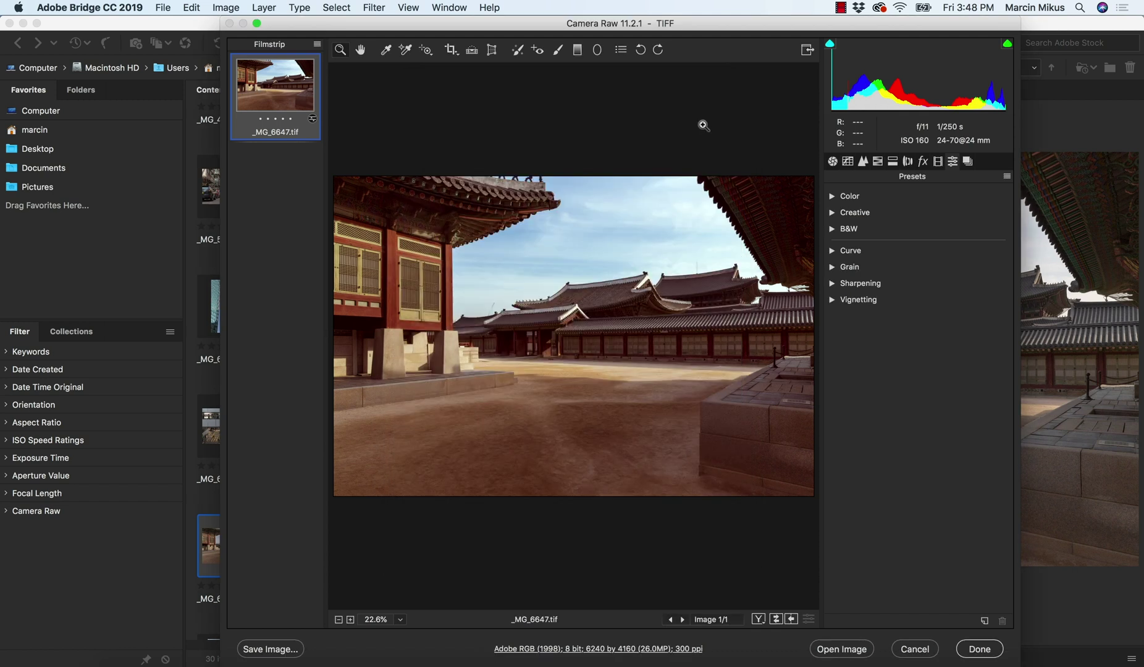
click(833, 161)
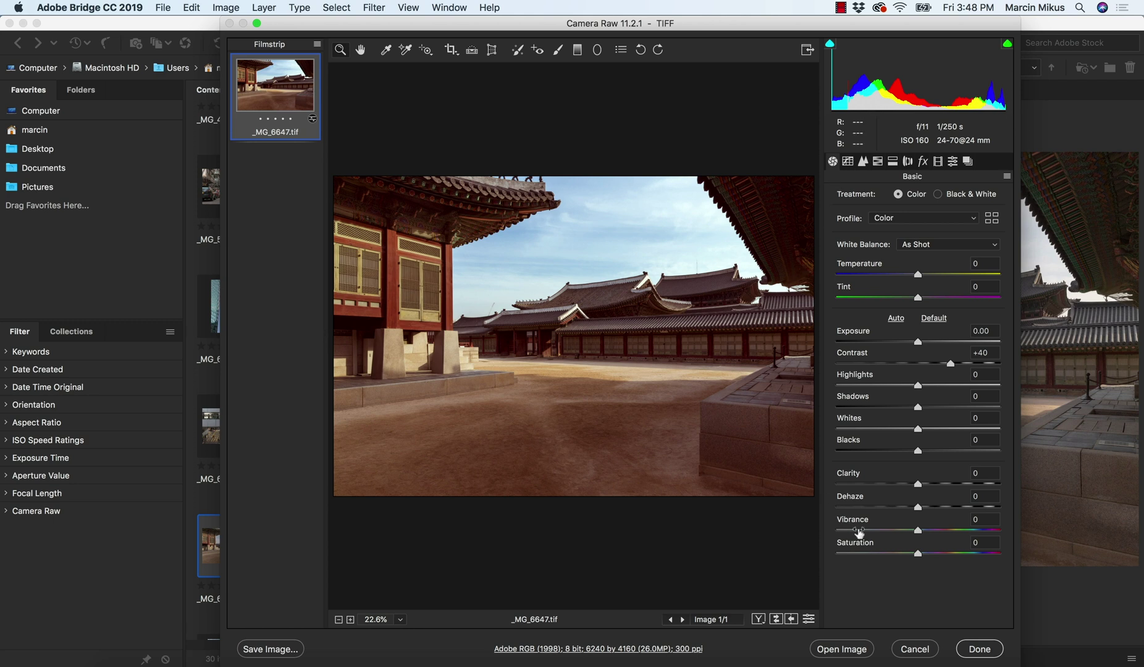
click(901, 648)
- Open the palace photo _MG_6635 from Bridge in Camera Raw
click(457, 432)
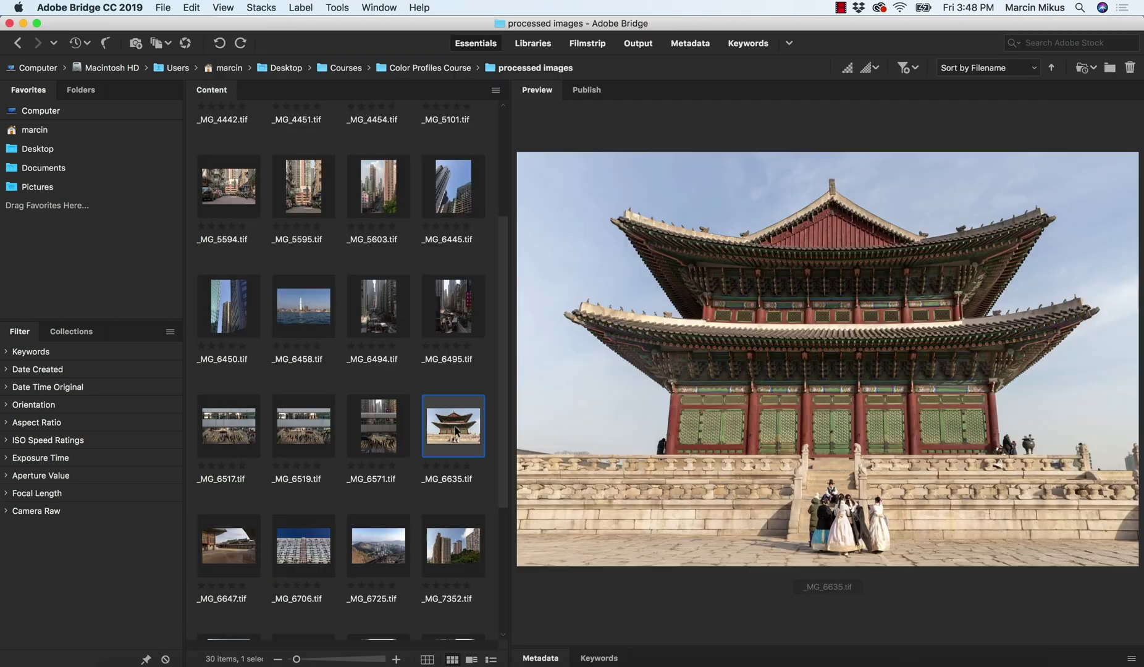
right_click(459, 432)
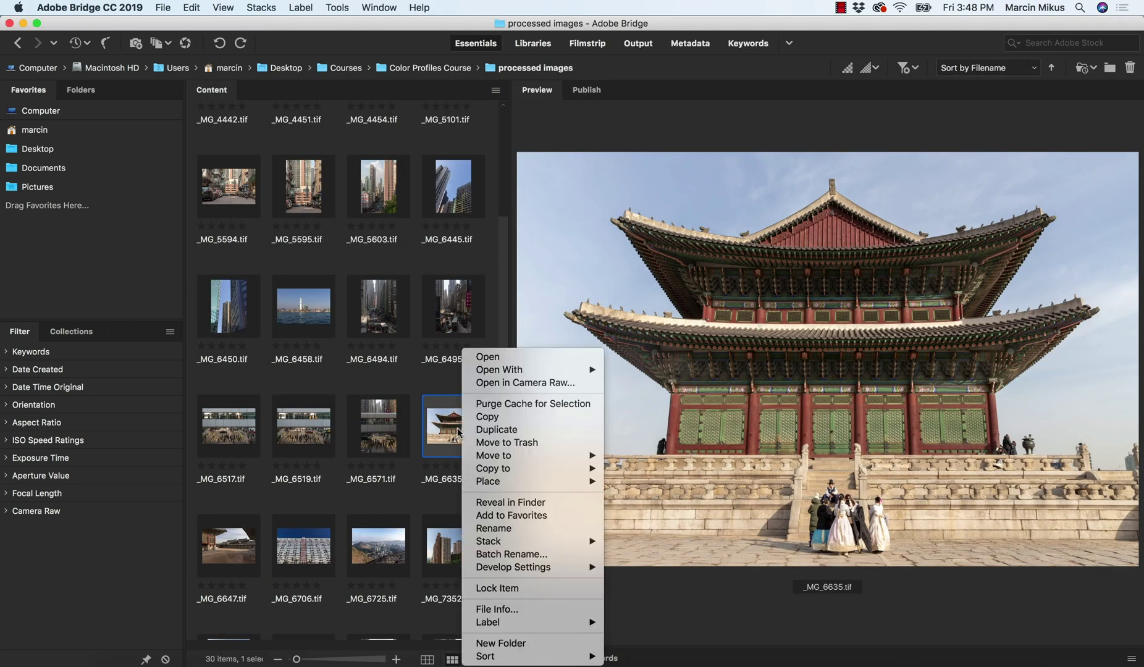
click(535, 382)
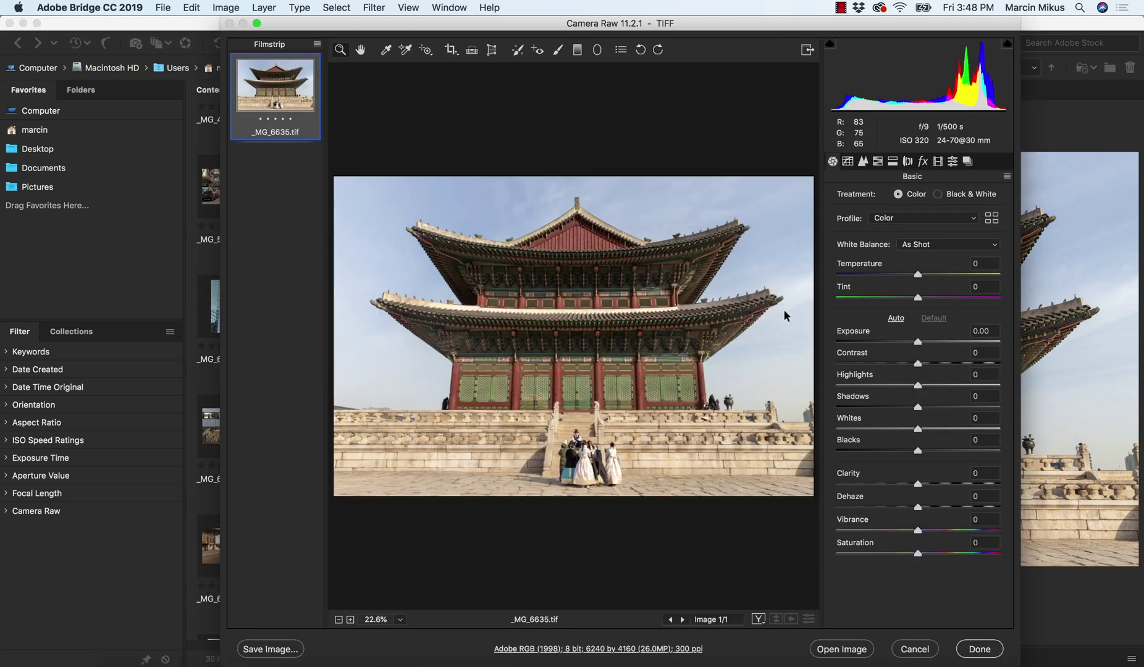
- In the Profile Browser, expand the course group to locate the Orange Tale 2 profile
click(990, 218)
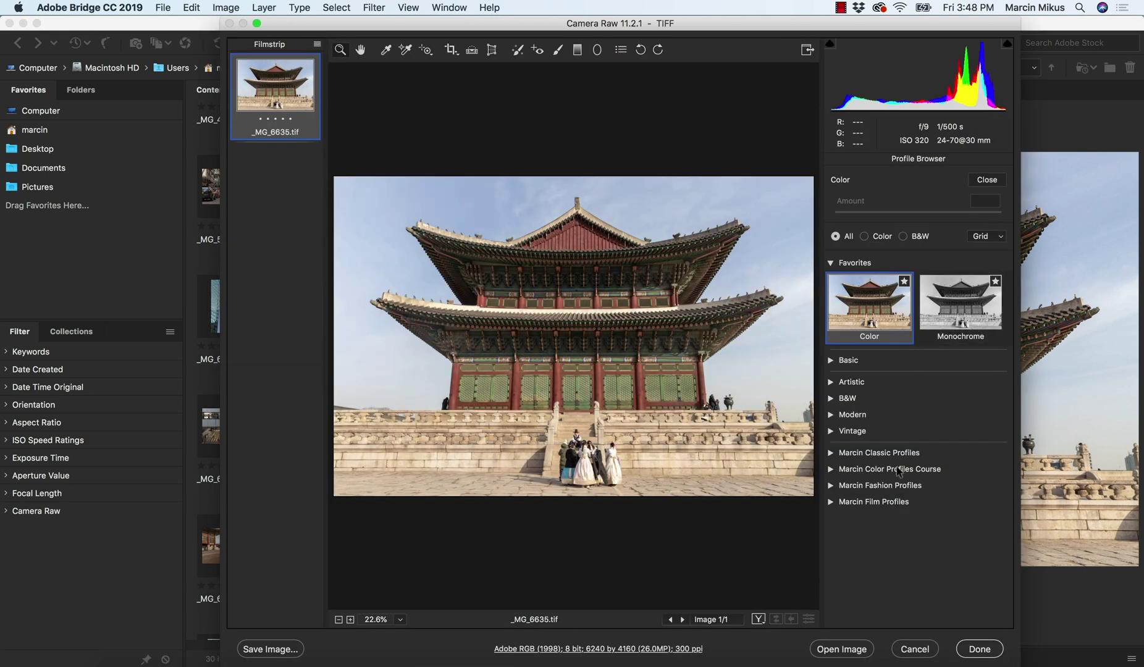
click(838, 470)
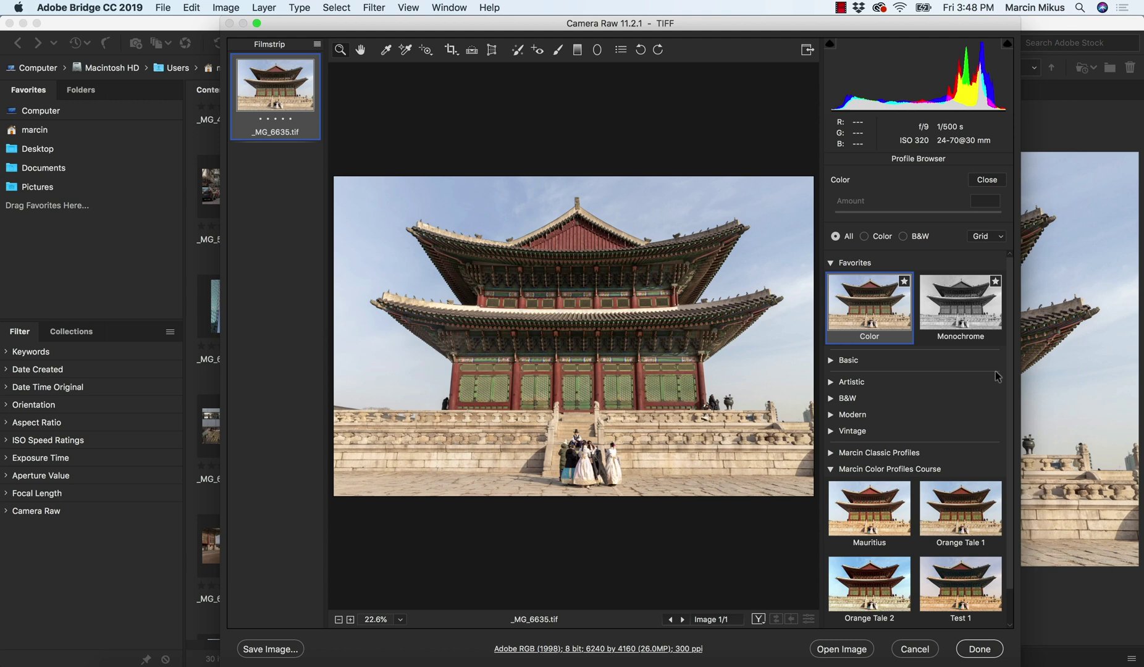
scroll(1013, 415, down, 2)
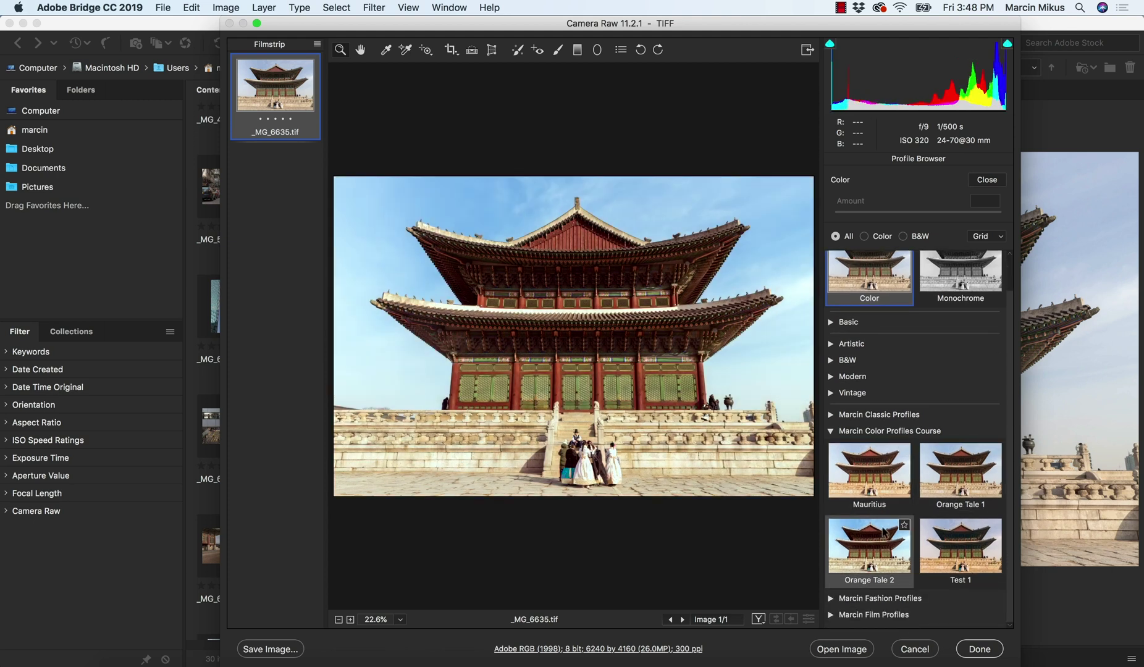